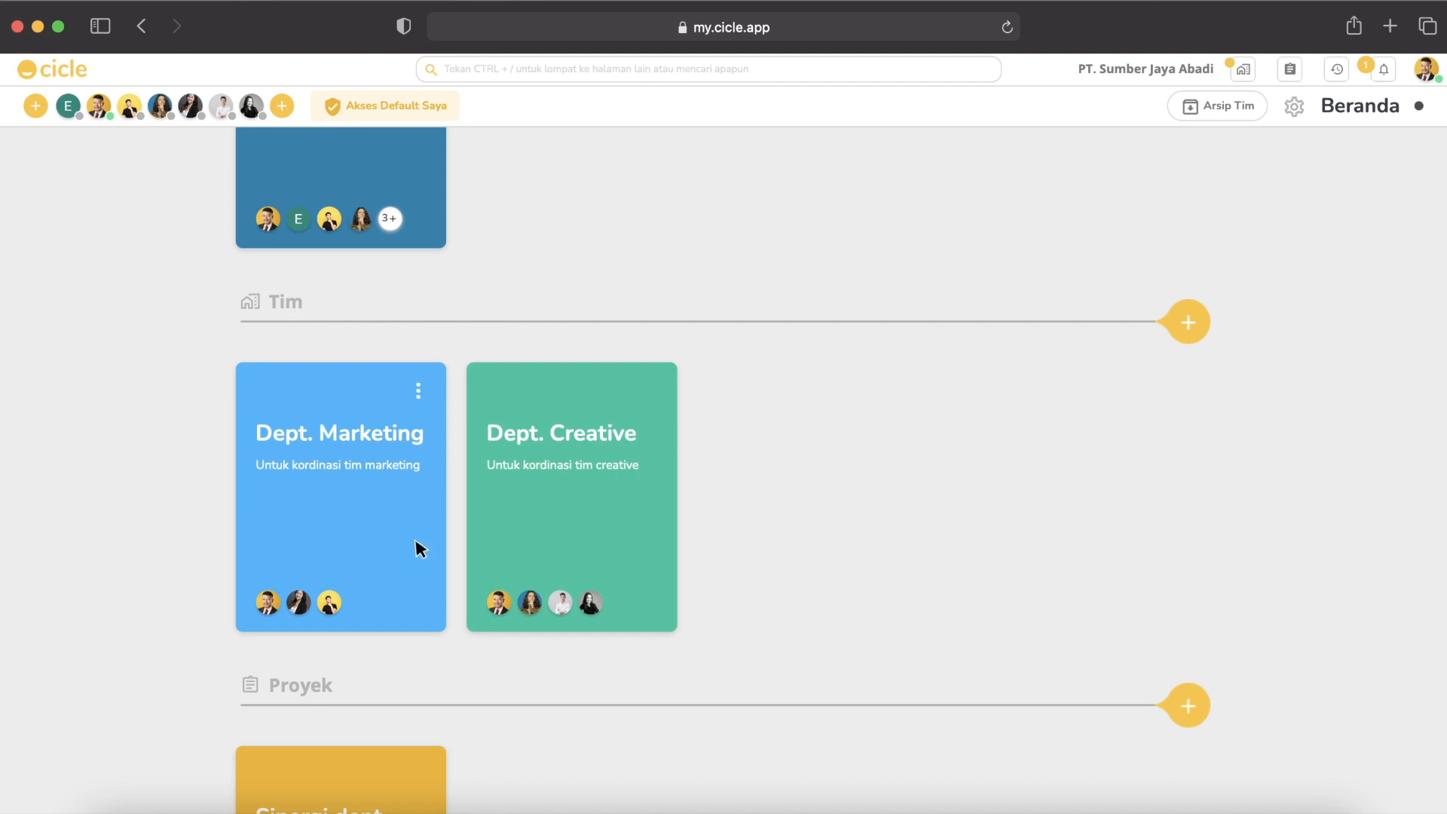
- Open the Tugas board of the Dept. Marketing team and create a list named Backlog
left_click(403, 543)
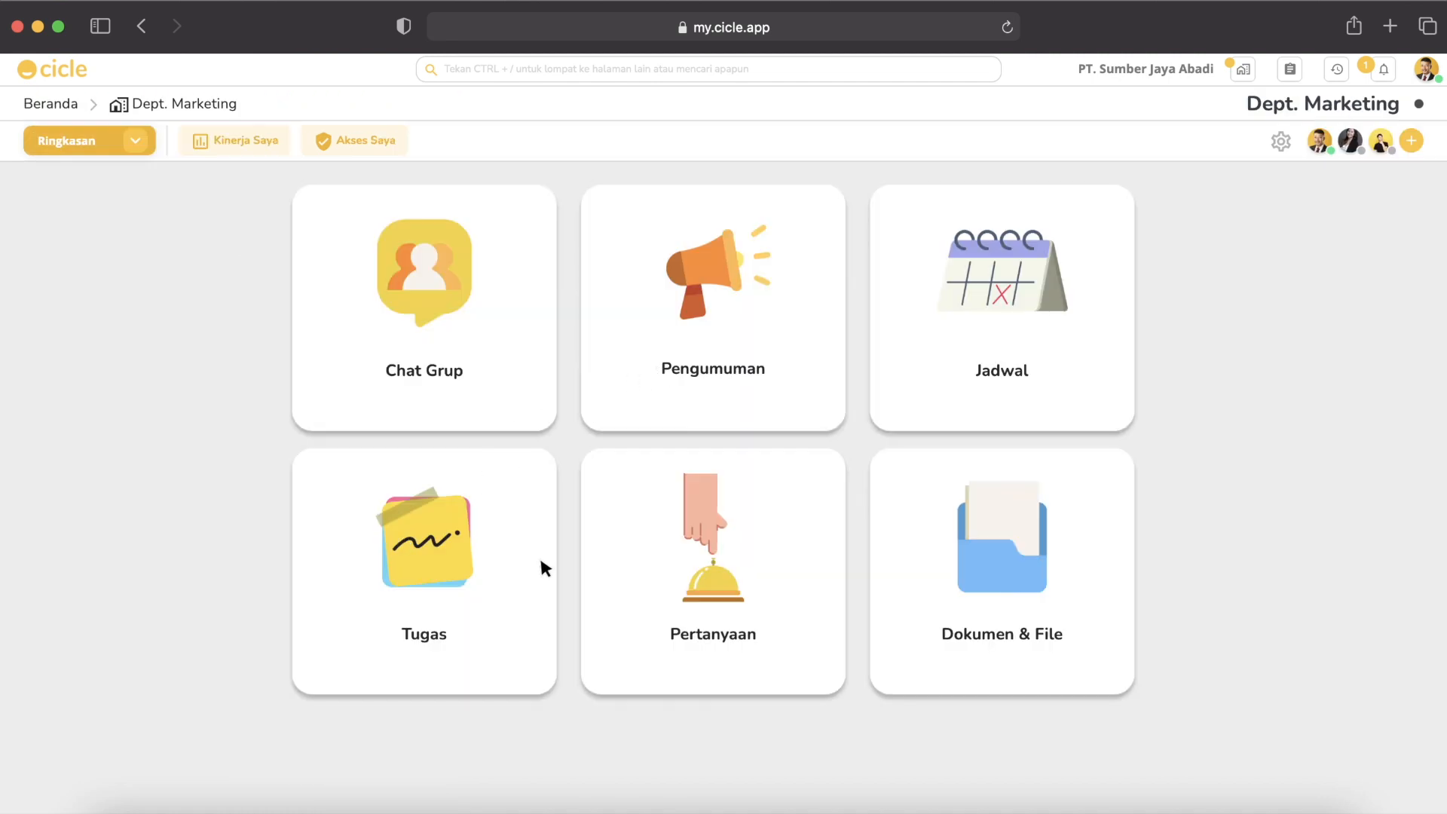
left_click(492, 593)
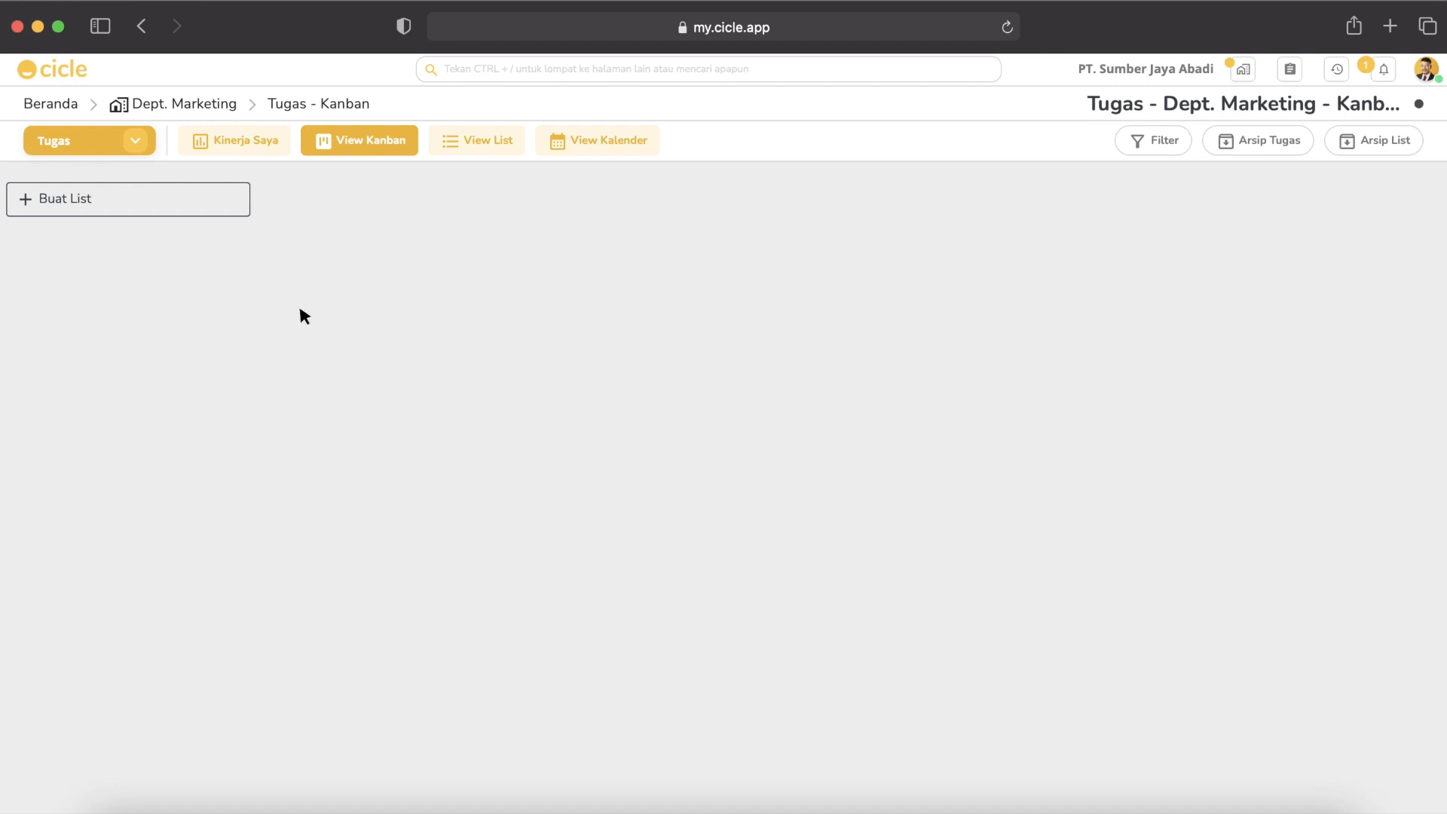
left_click(171, 202)
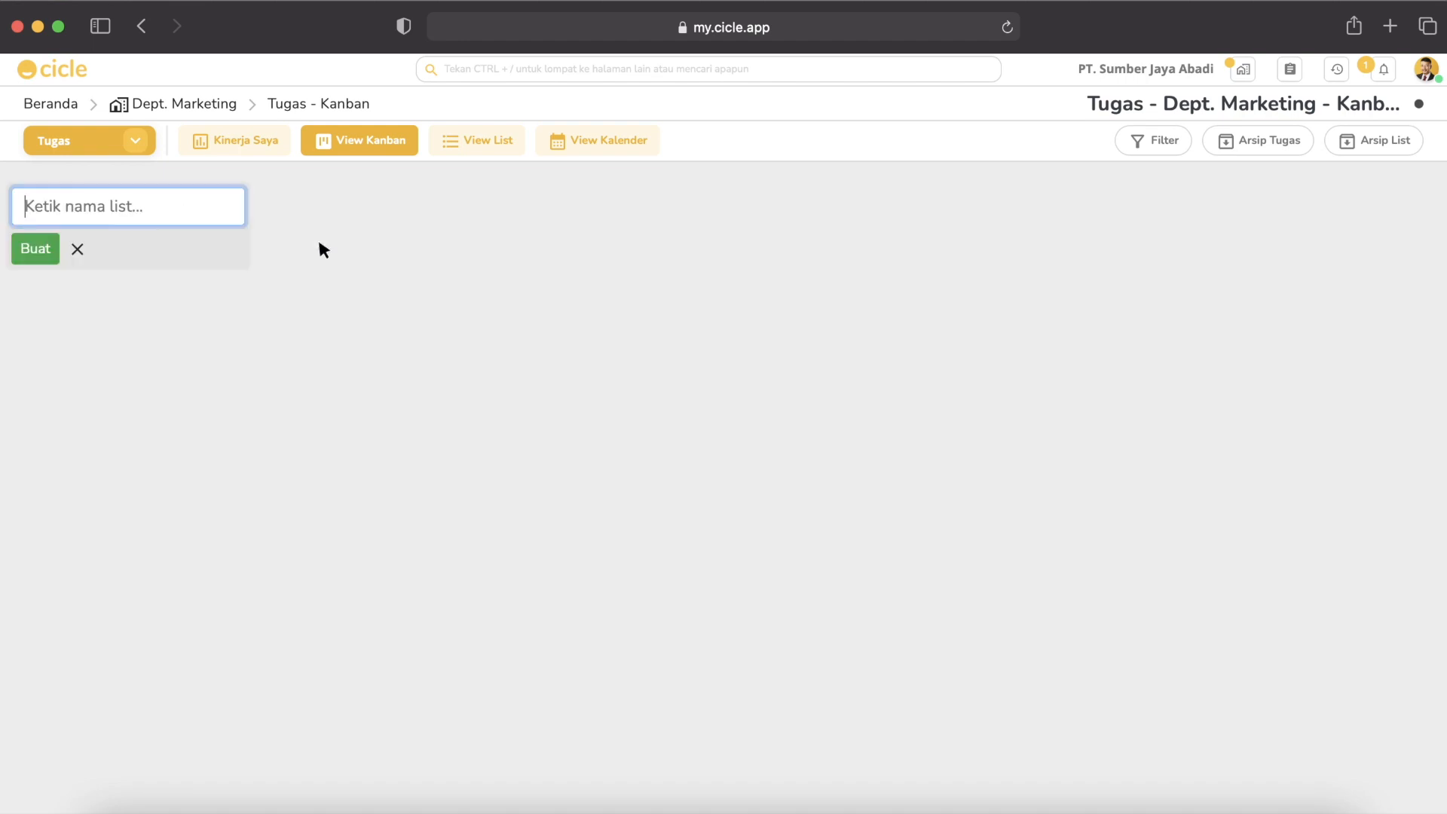
type("Backlog")
key("Return")
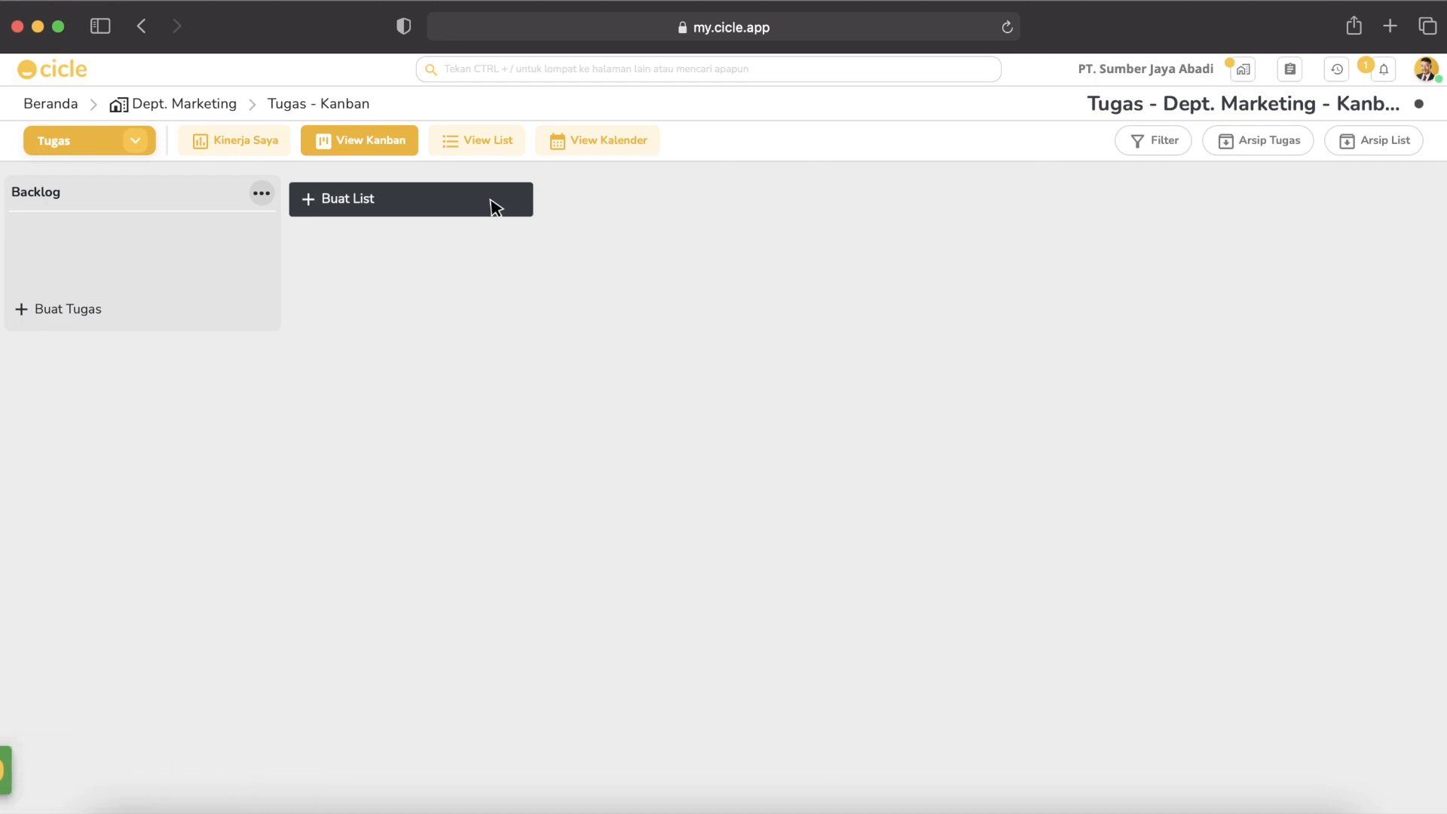
- Create a second list named Doing on the Kanban board
left_click(495, 207)
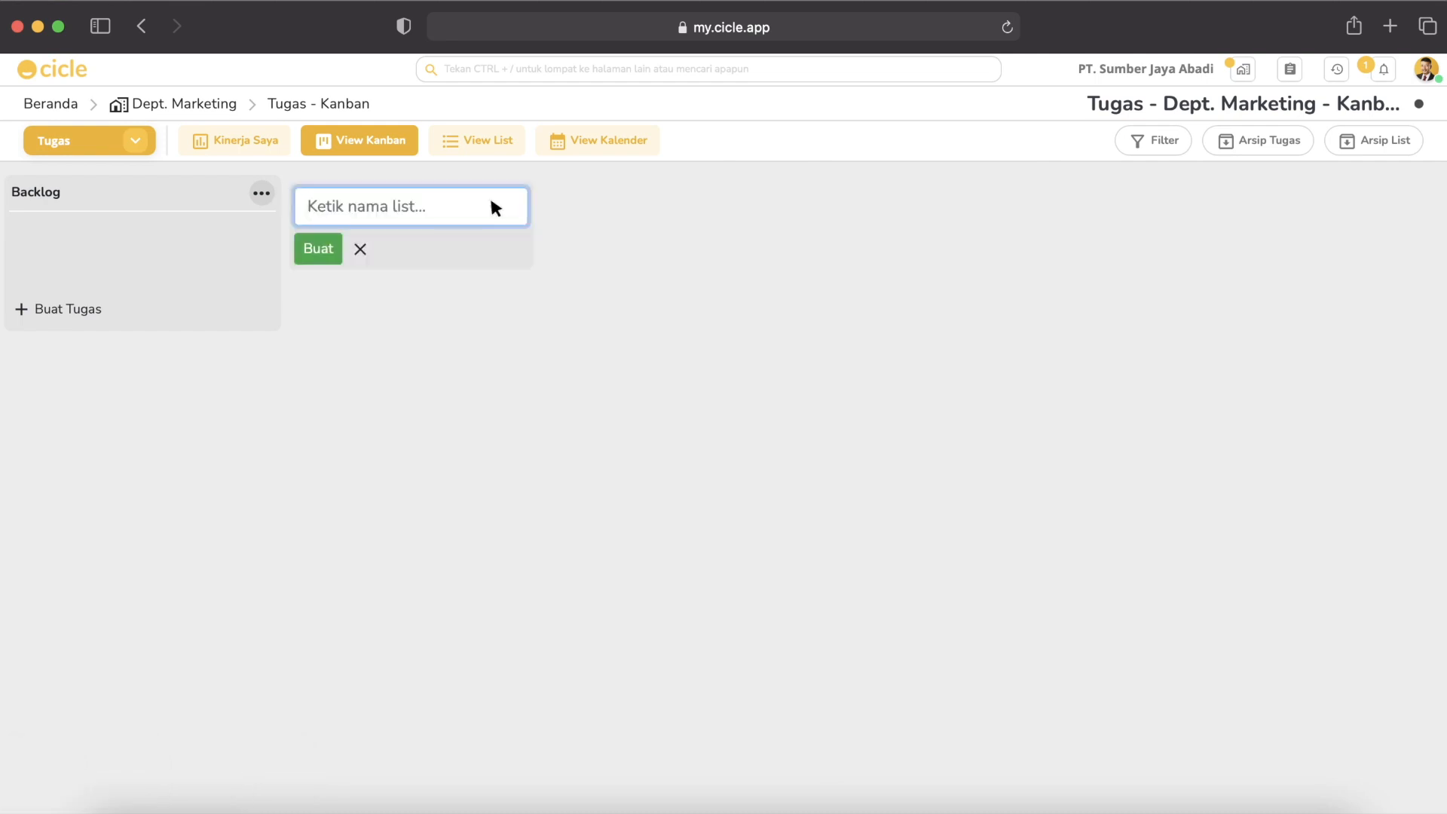
type("Doing")
key("Return")
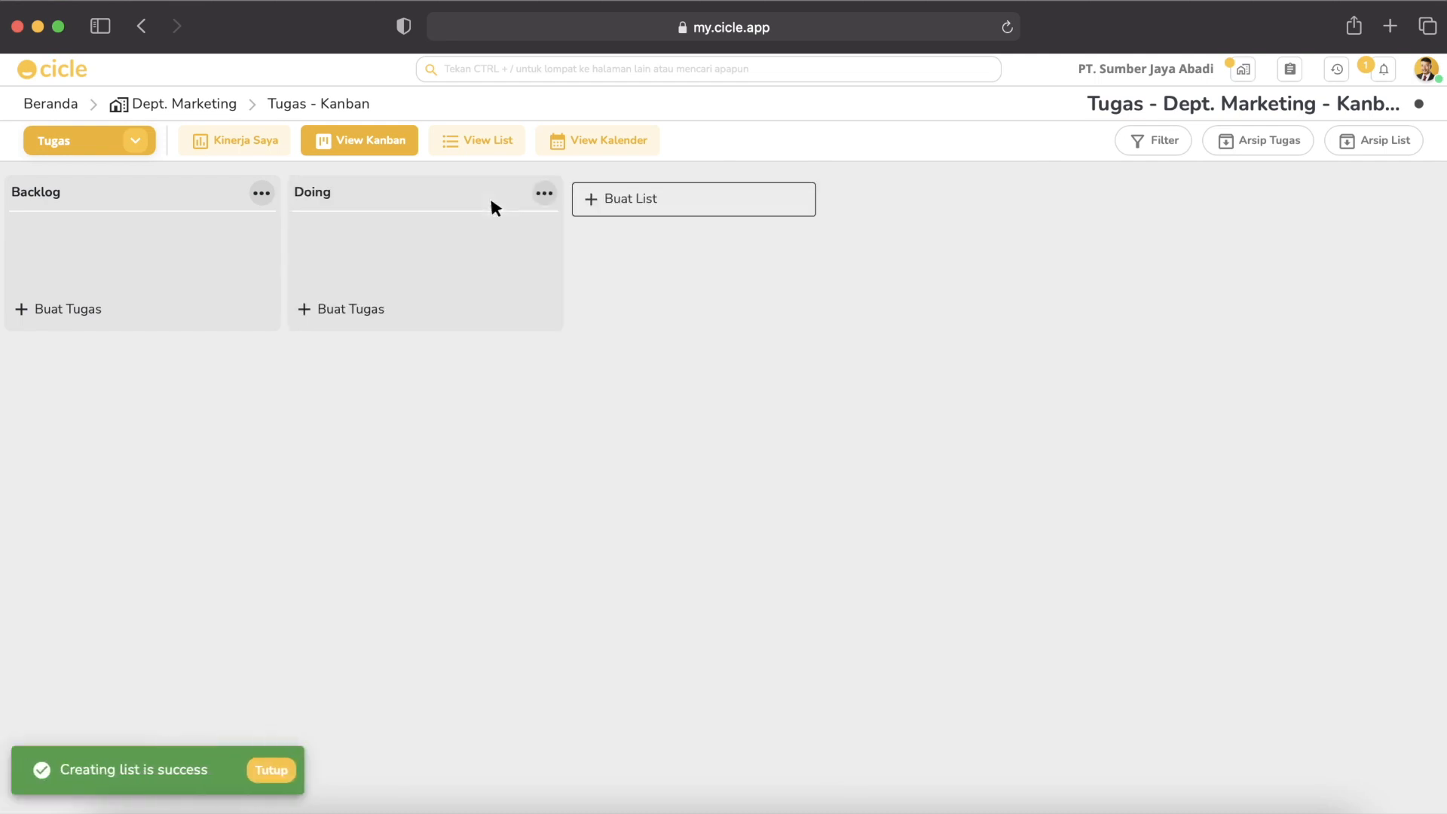
- Create a third list named Done and set it as the completed list (List Selesai)
left_click(694, 210)
type("Done")
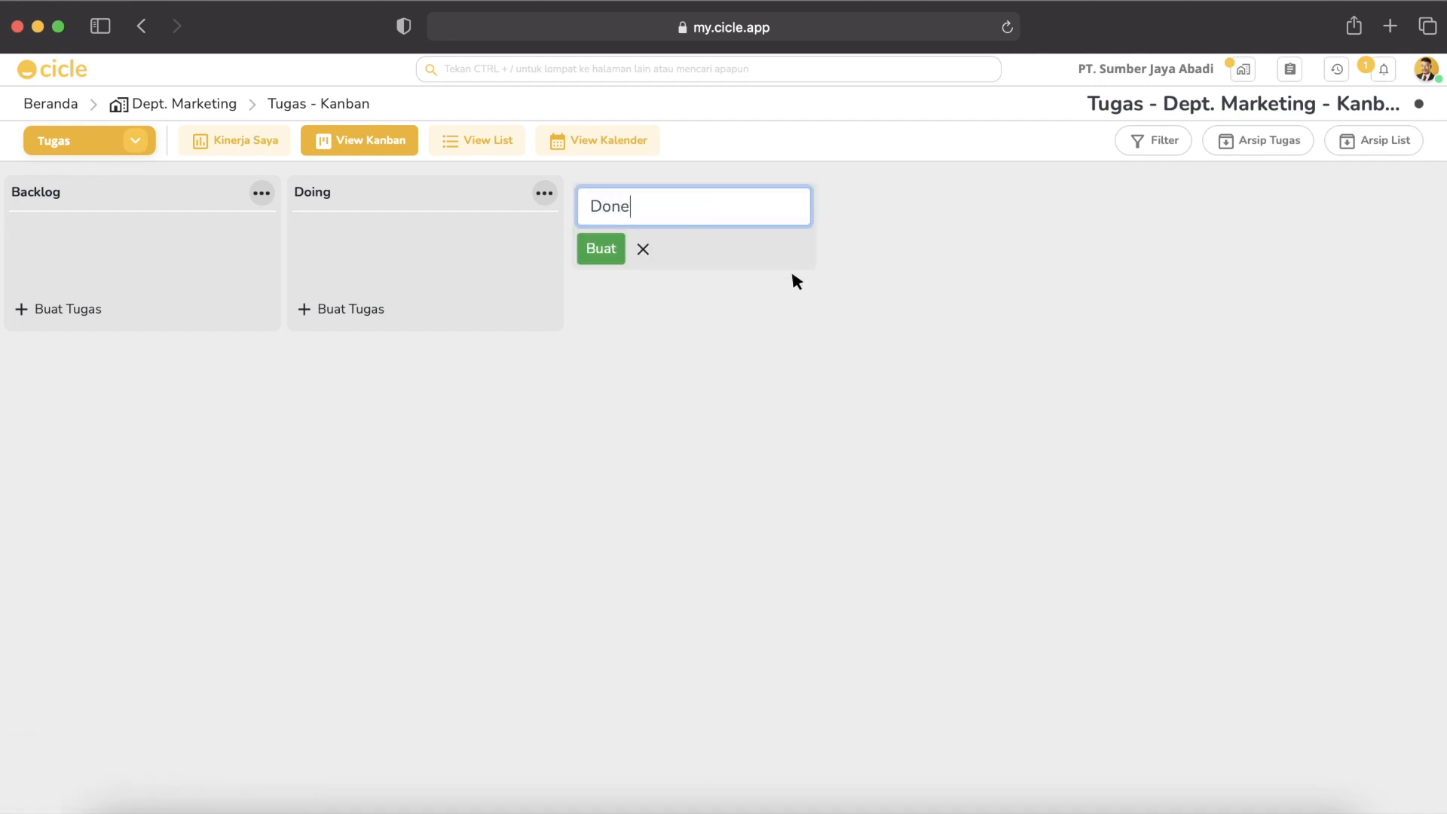
key("Return")
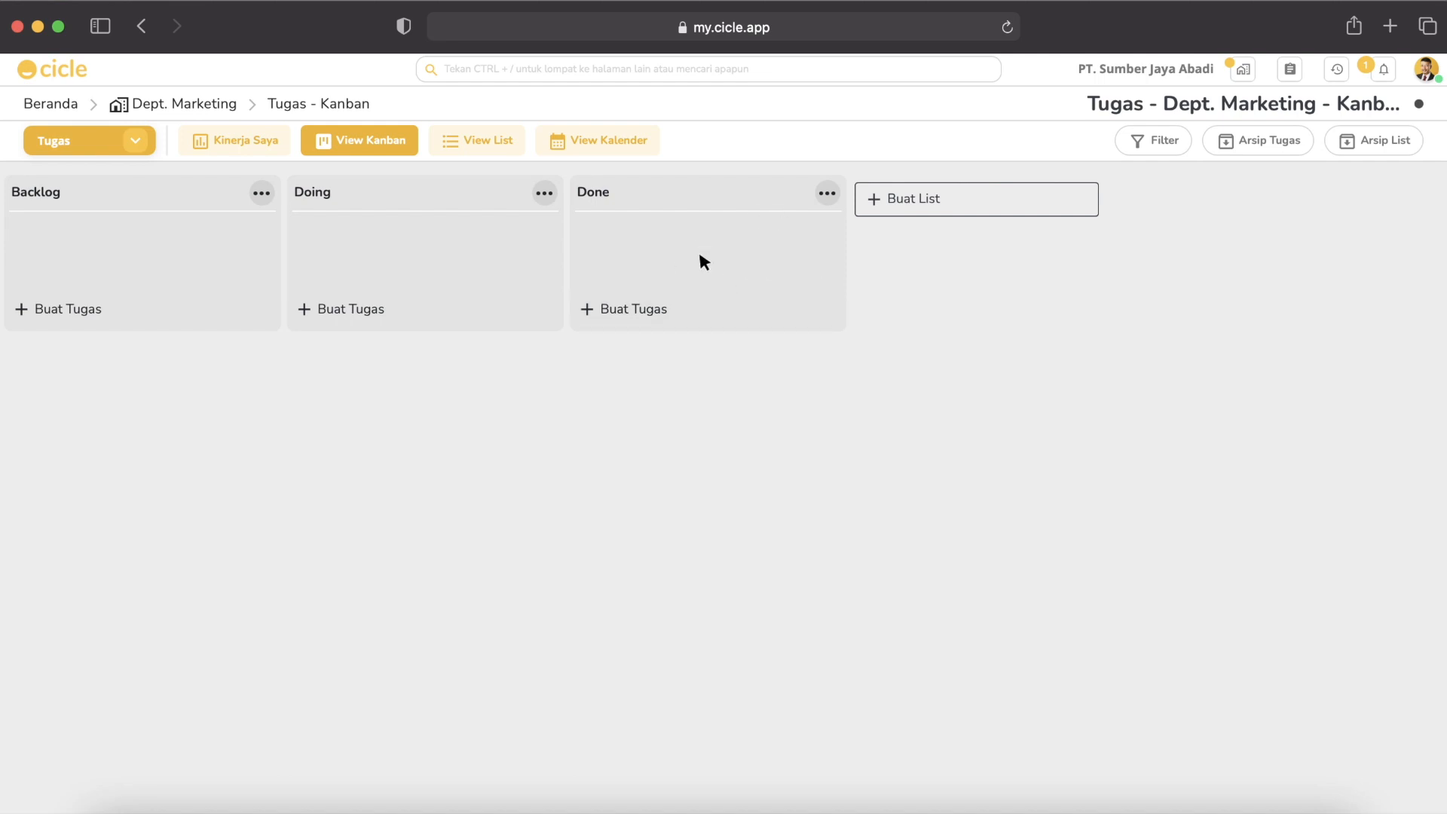
left_click(829, 195)
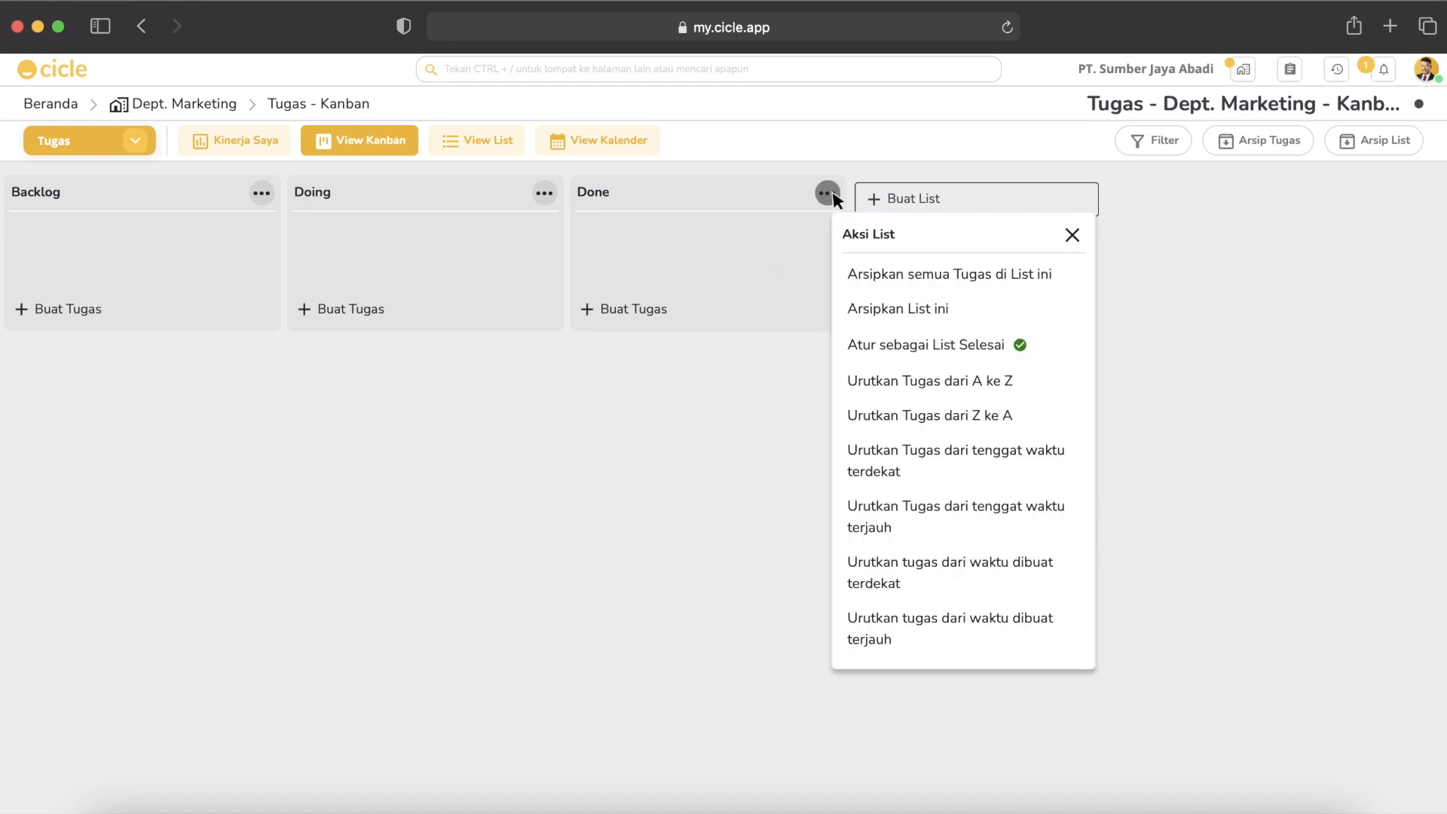
left_click(917, 348)
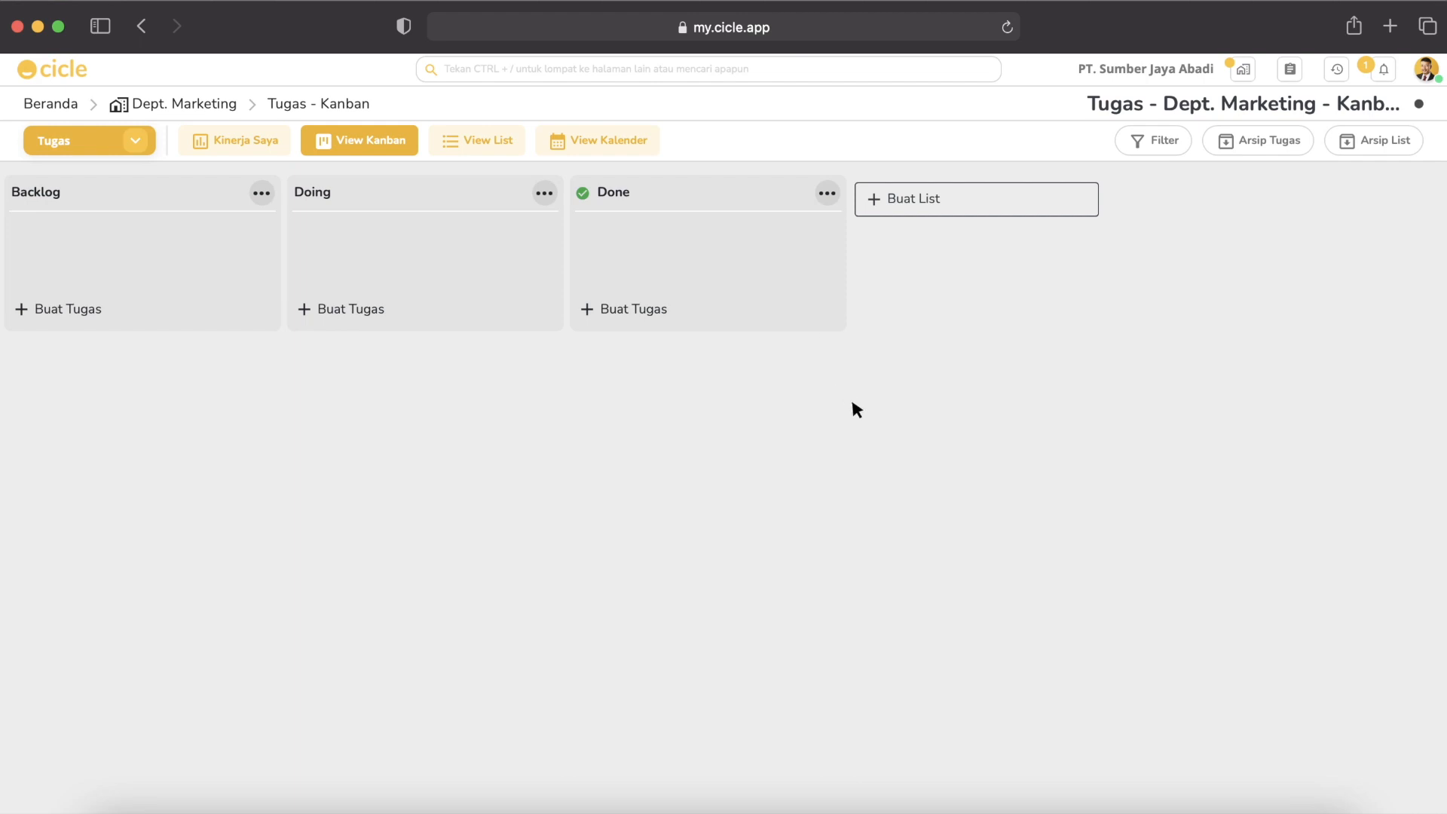
- Create a task named "Retargeting untuk meta ads" in the Backlog list
left_click(140, 316)
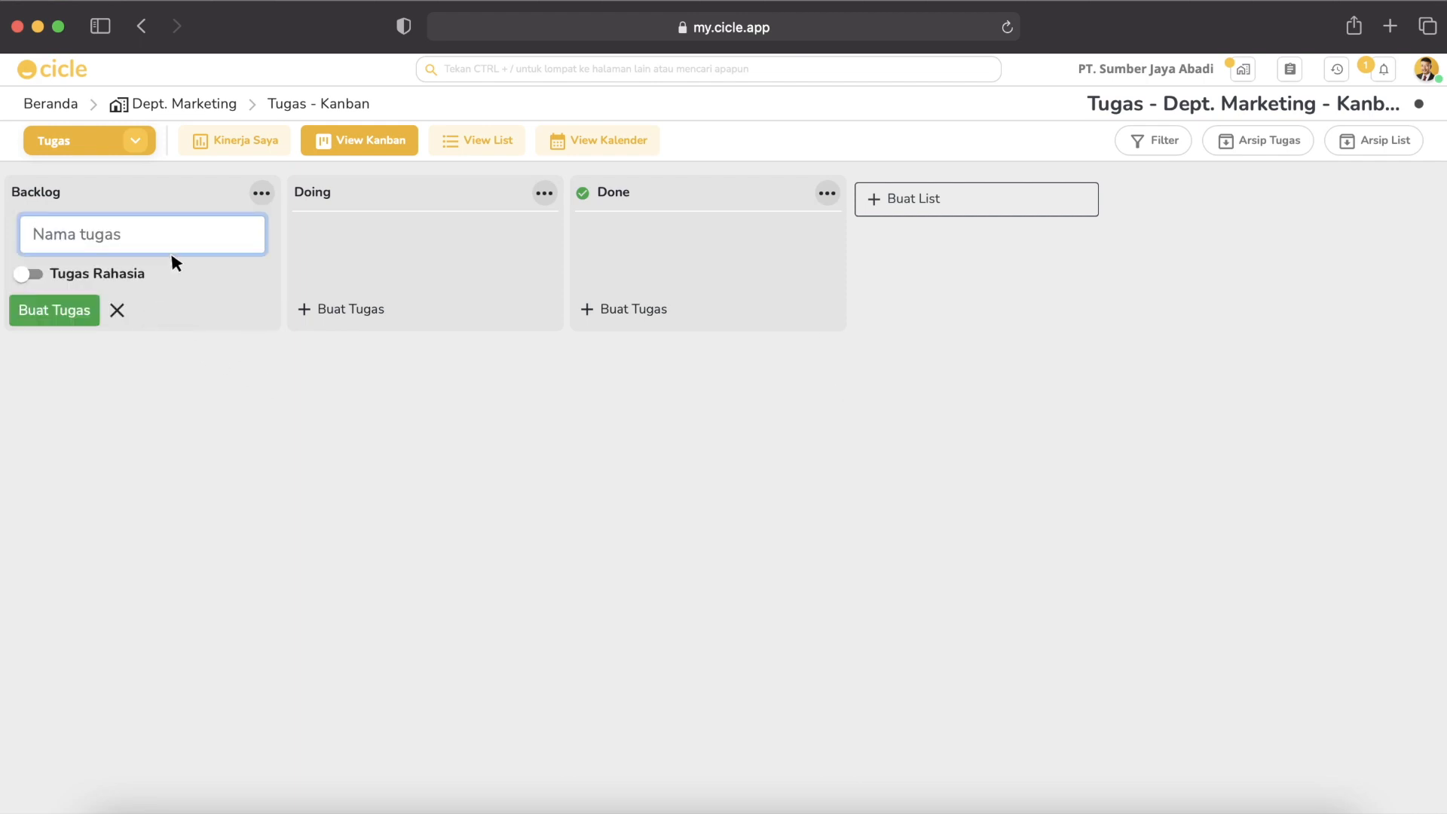
type("Retargeting u")
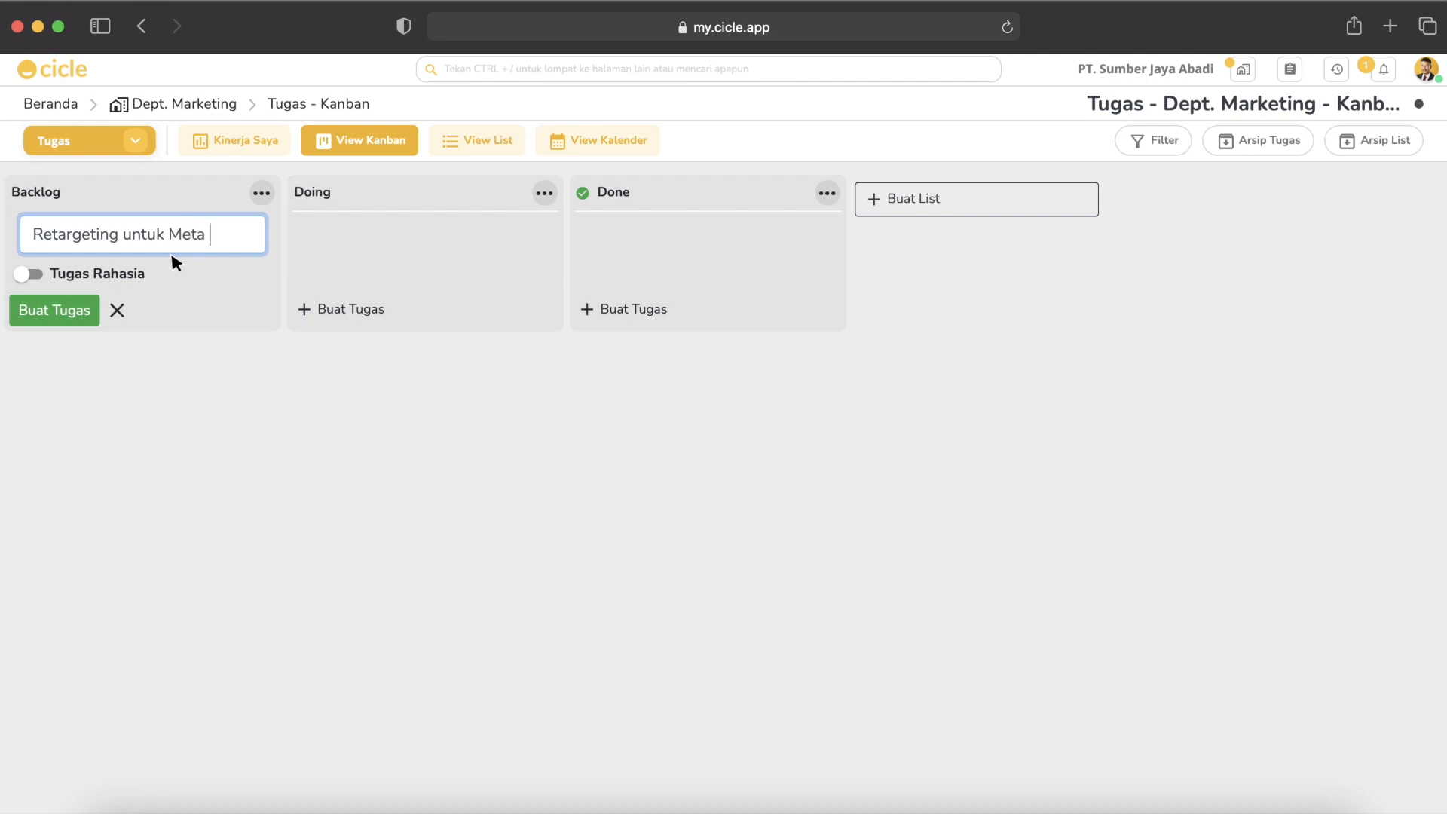
type("ntuk meta ads")
key("Return")
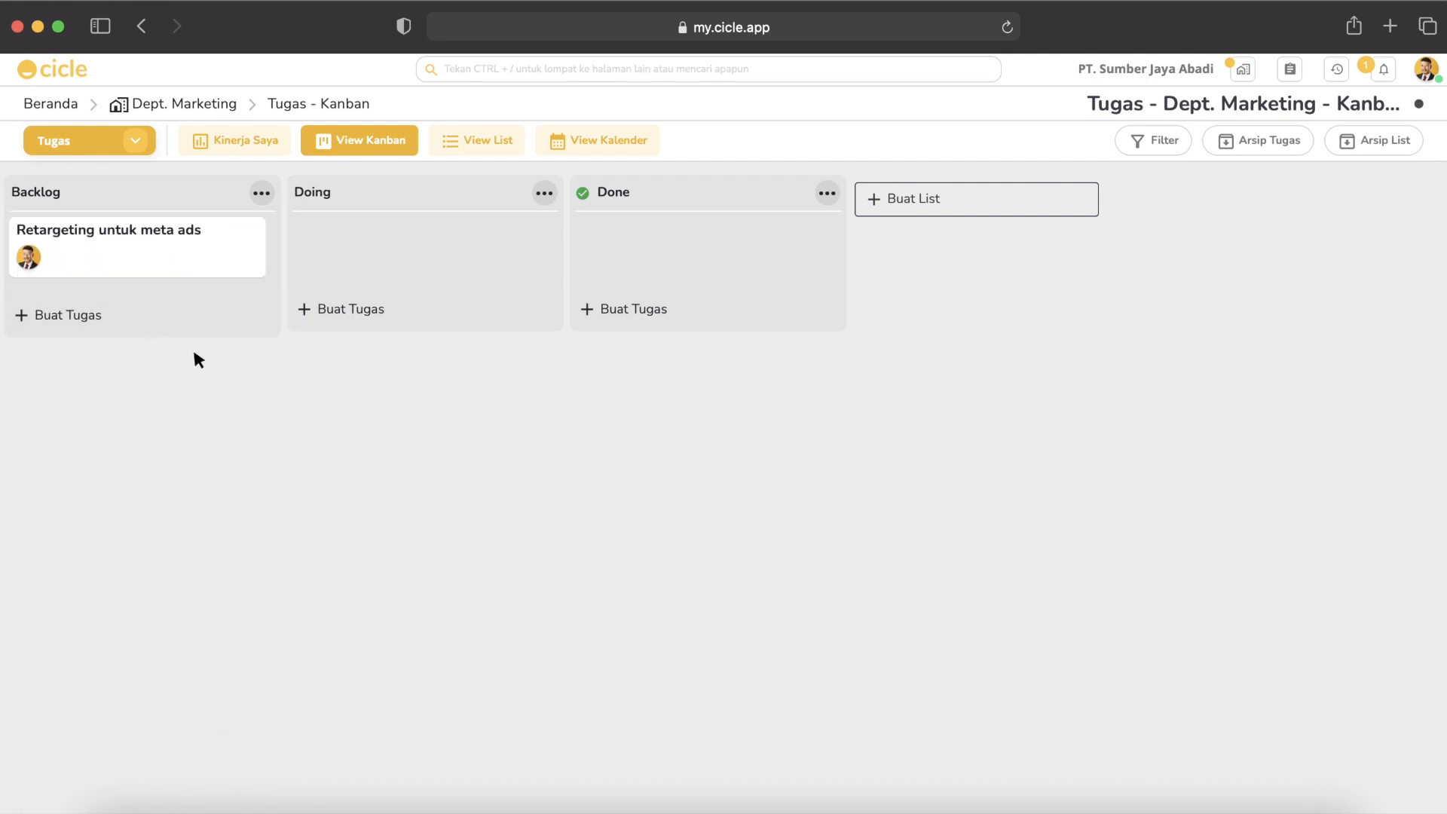
- Add the note "Retargeting bla bla bla" to the Backlog task, and open the attachment file chooser and cancel it
left_click(155, 256)
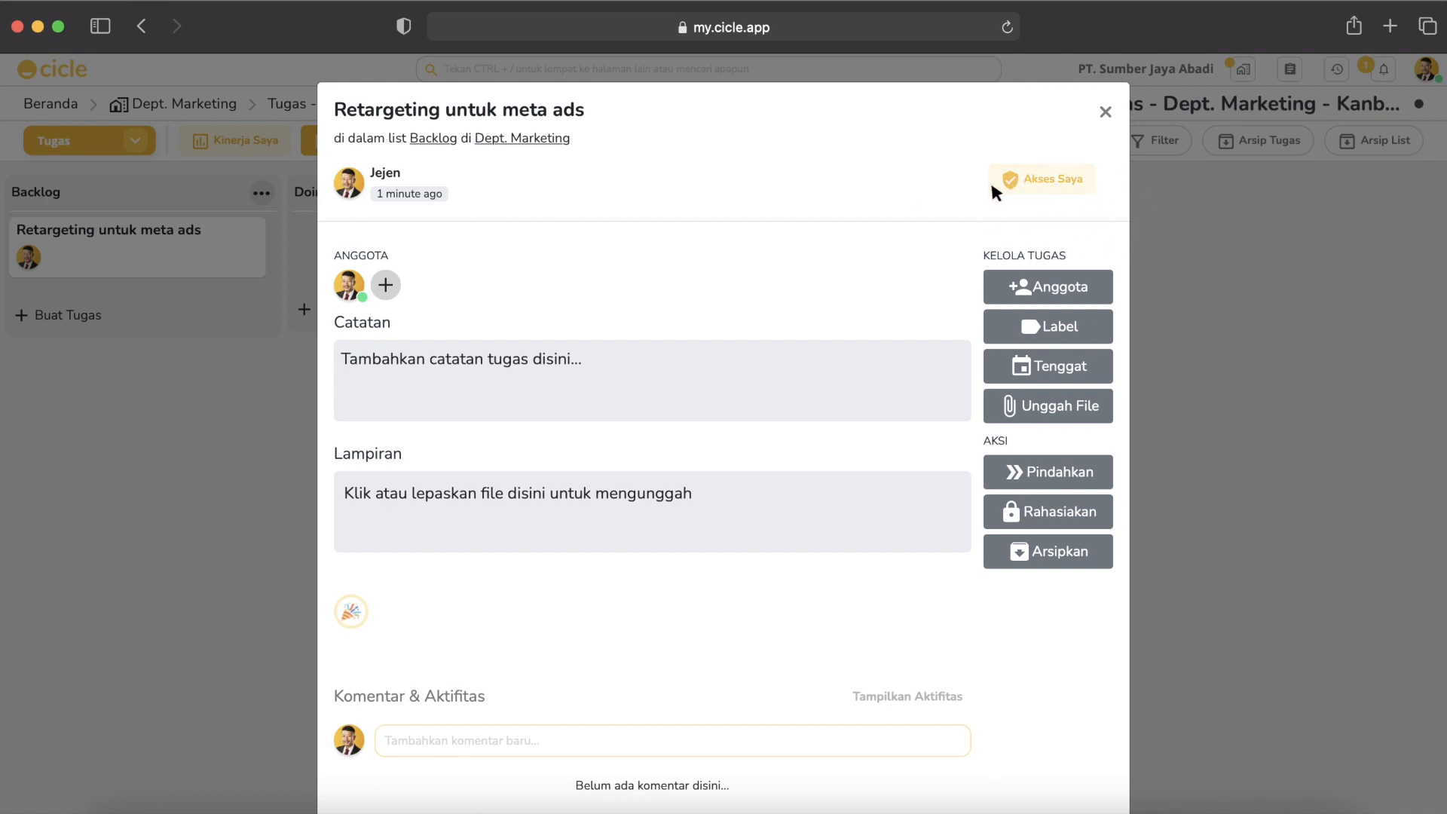
left_click(733, 362)
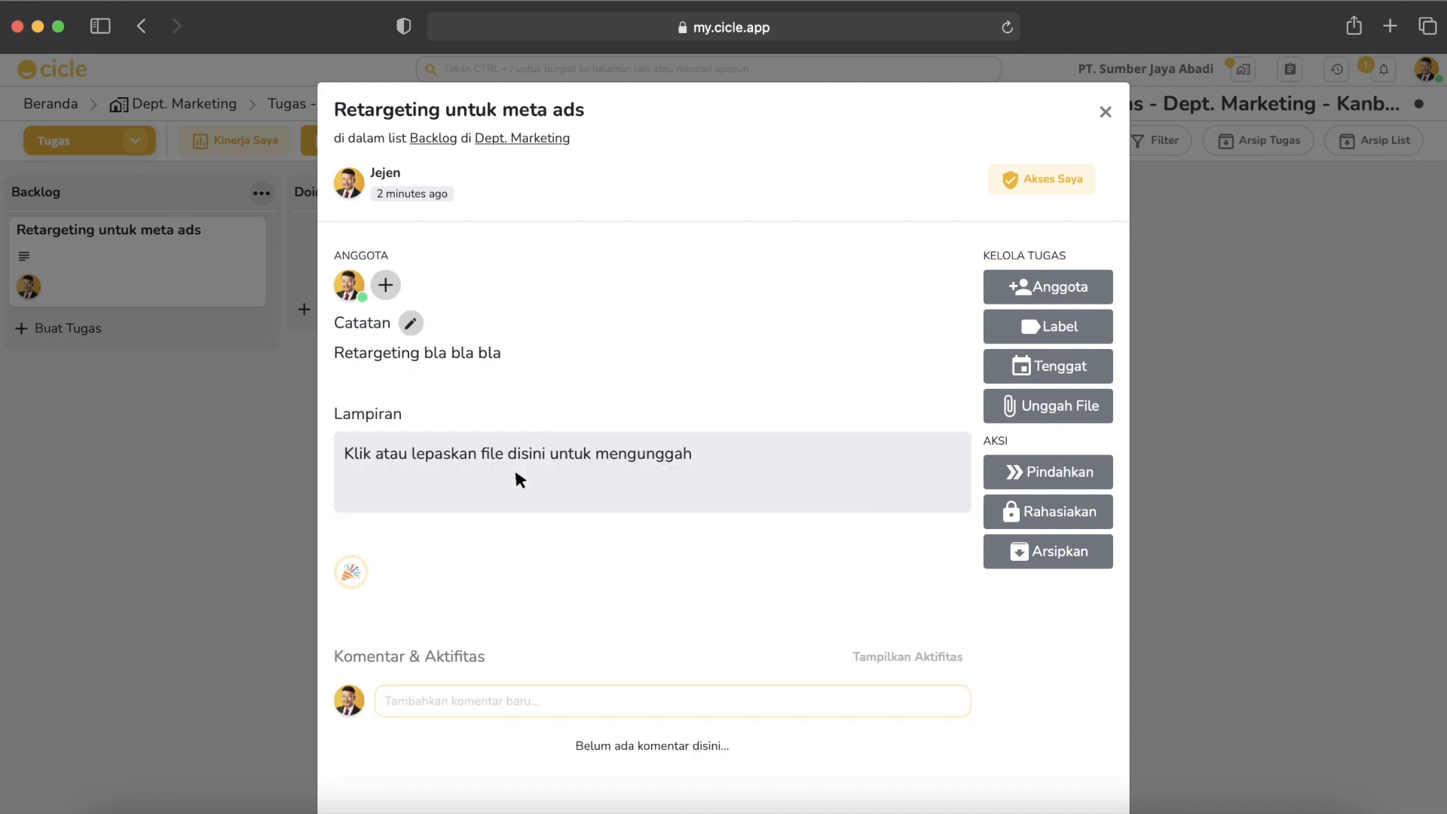
left_click(516, 473)
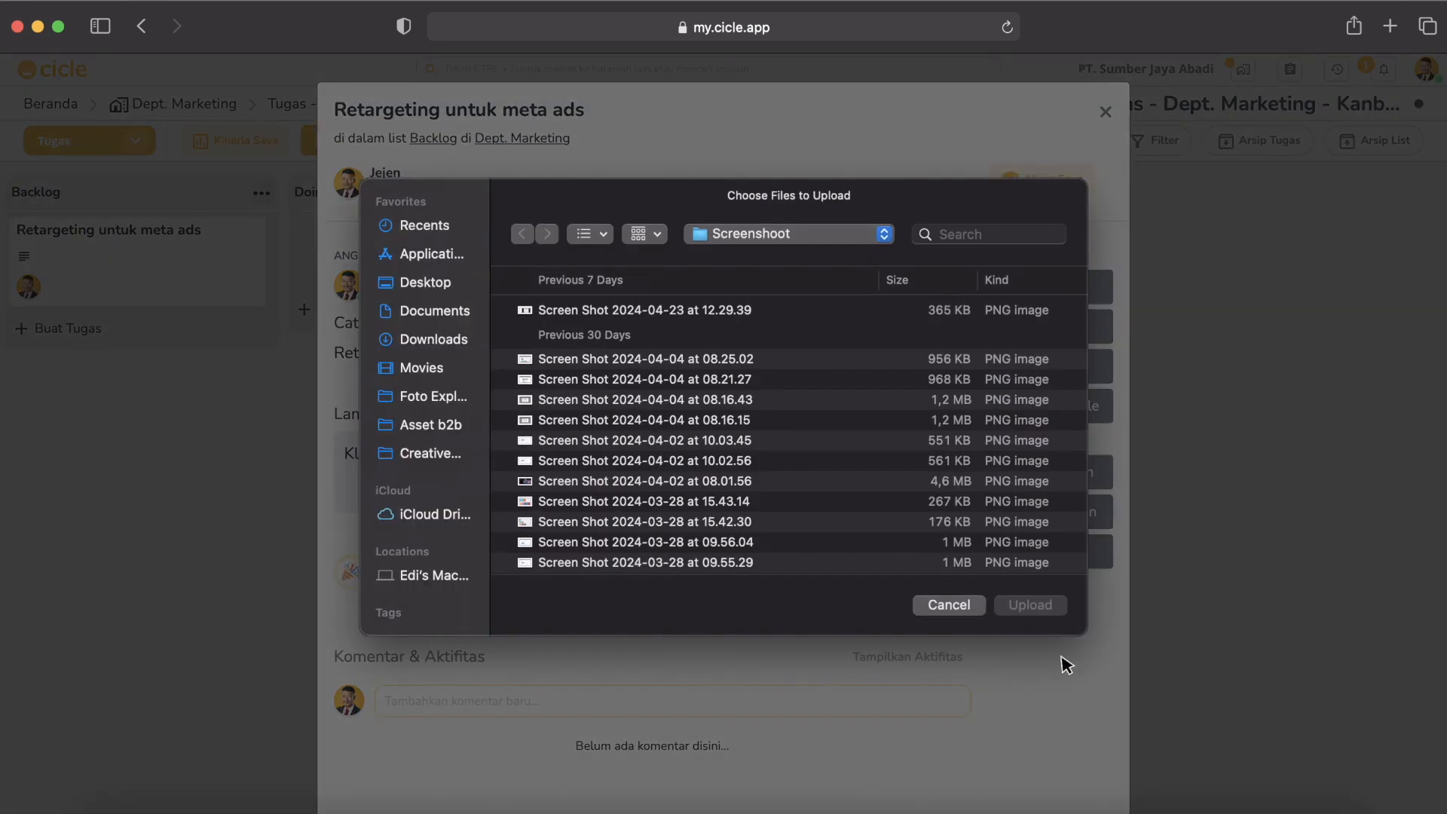
left_click(976, 612)
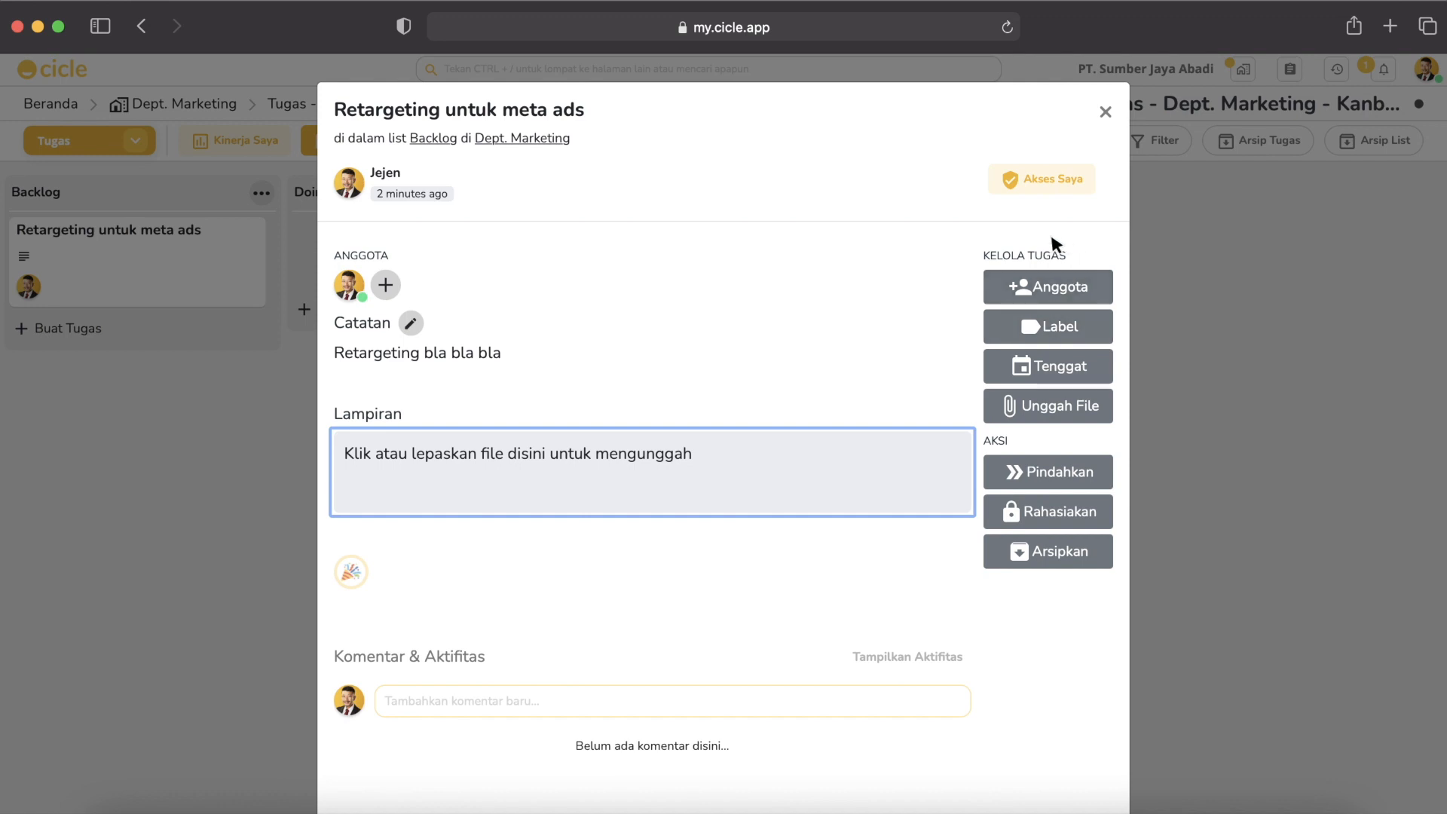
- Add the second listed team member to the task's members and apply the selection
left_click(1019, 293)
left_click(1019, 296)
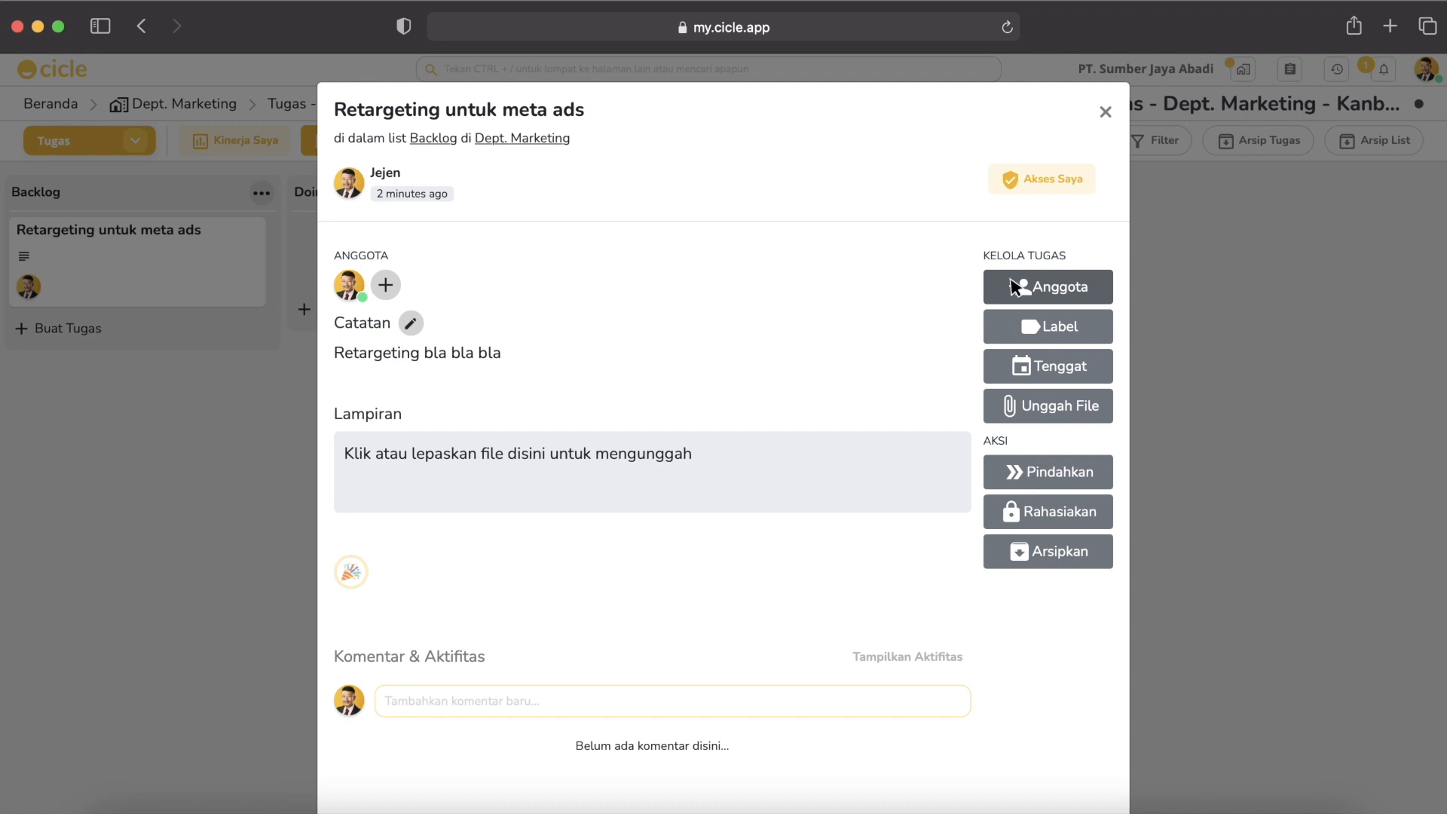
left_click(1015, 288)
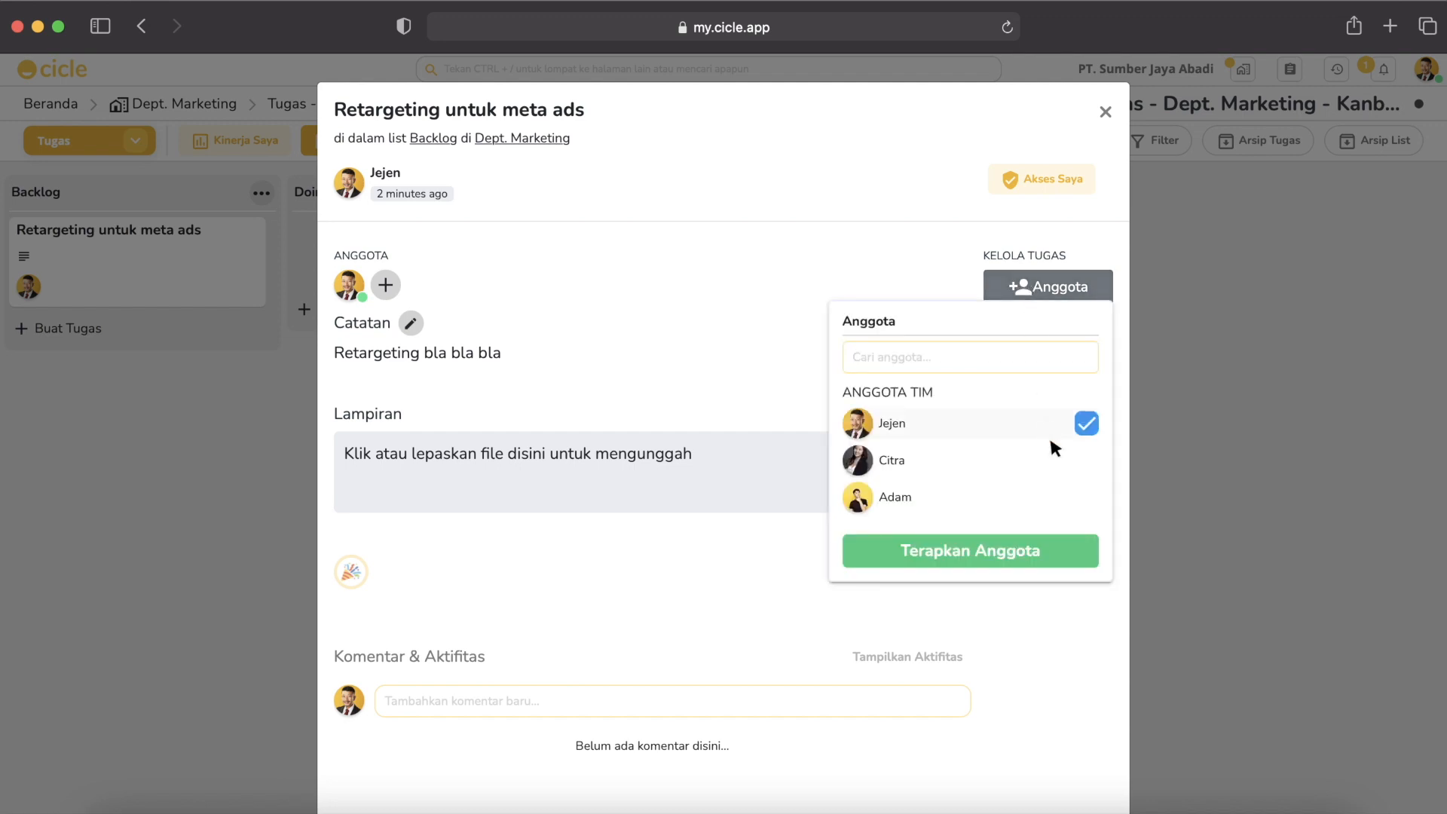
left_click(1046, 459)
left_click(1037, 552)
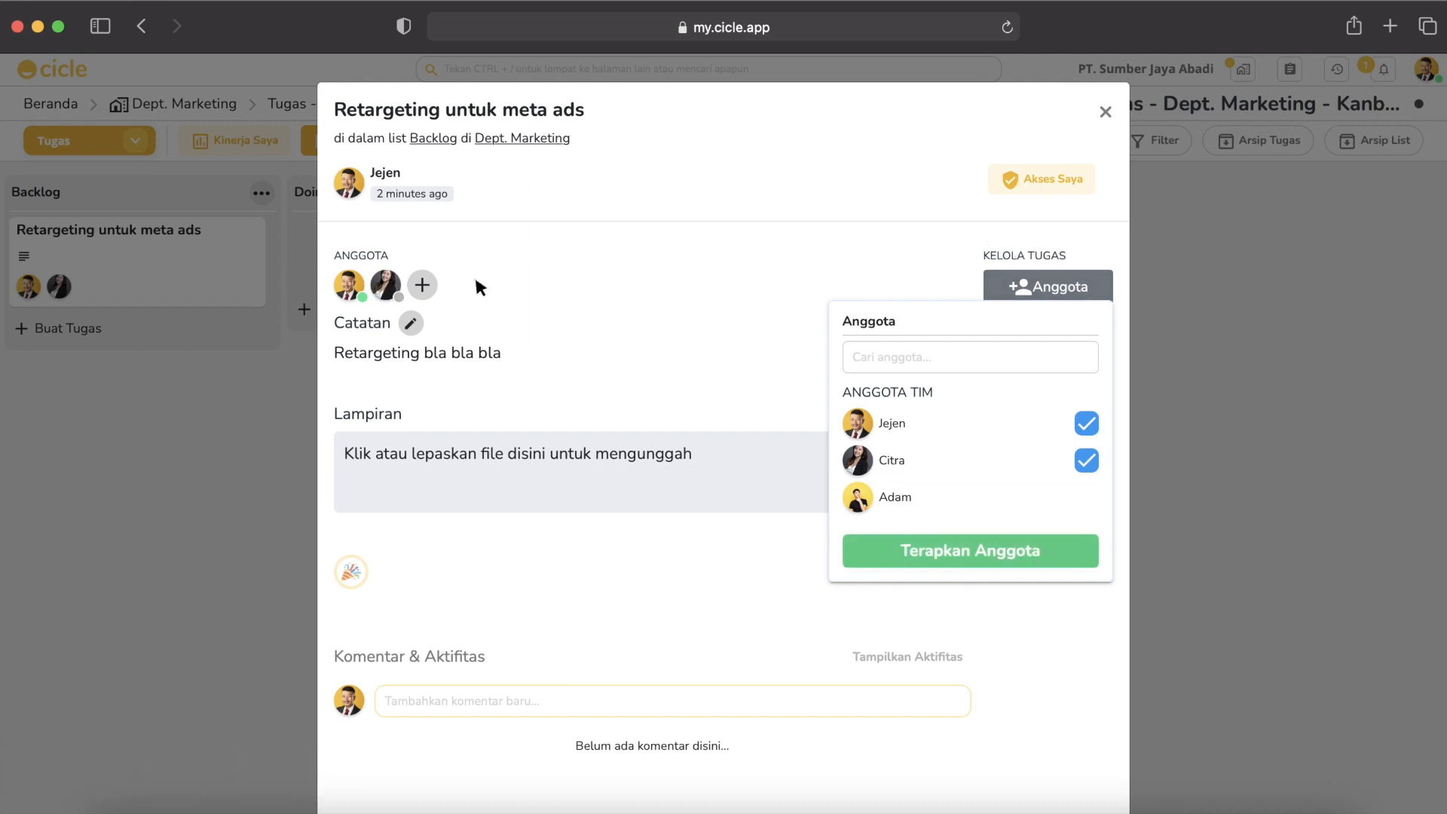
left_click(883, 282)
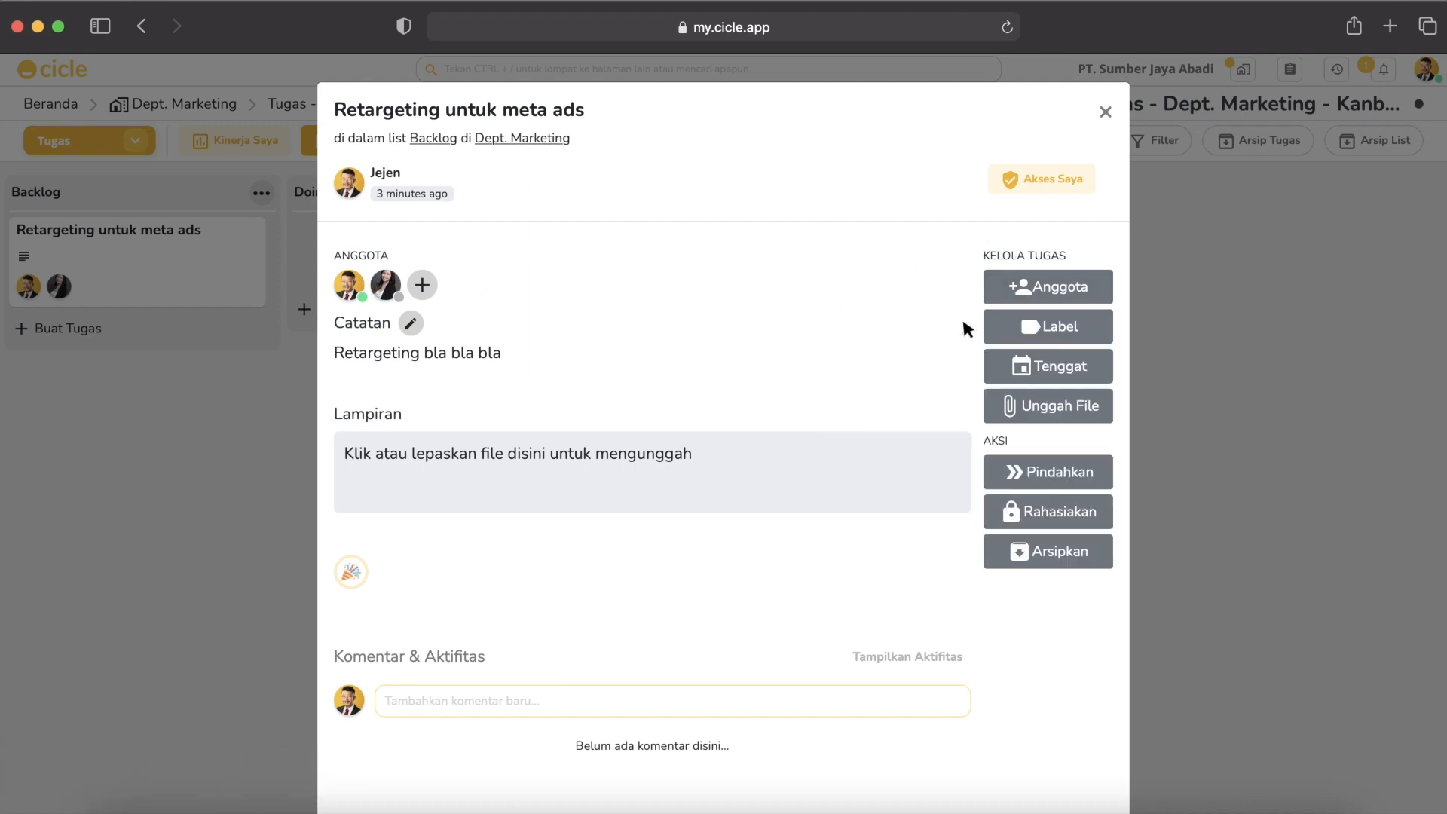
- Create a new label named Ads with the yellow colour from the first row of the palette
left_click(1006, 336)
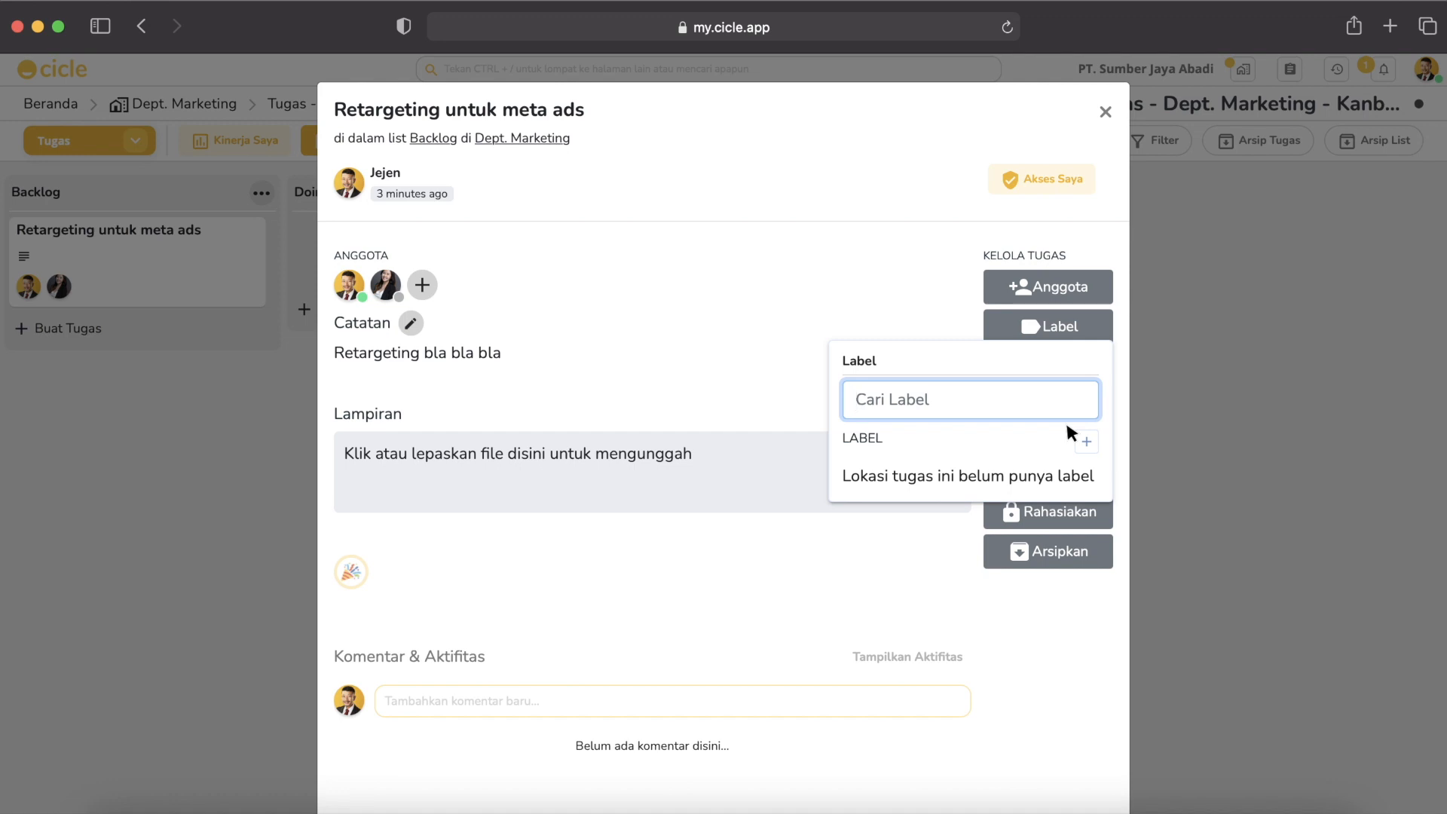
left_click(1084, 441)
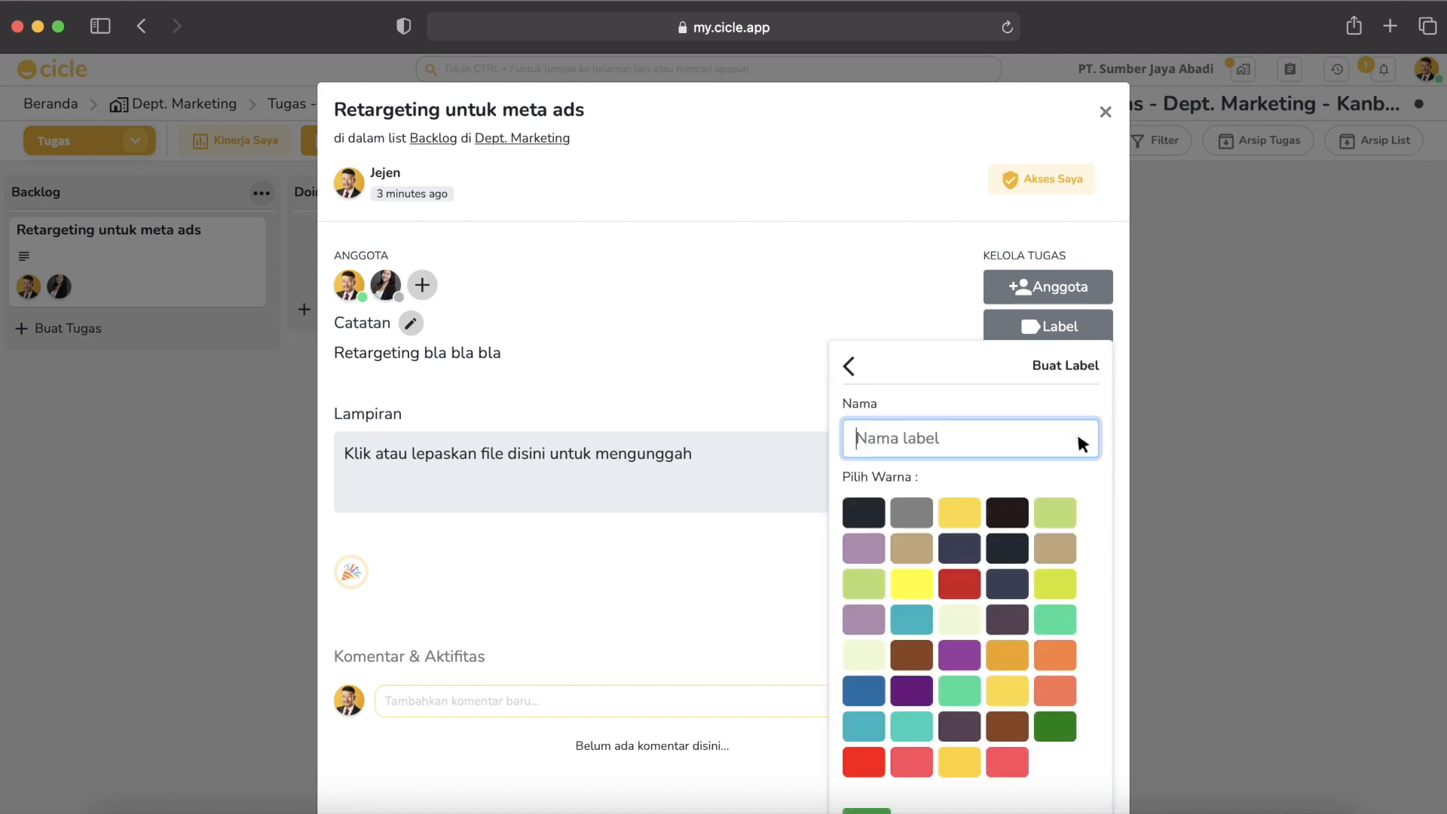
type("Ads")
left_click(964, 506)
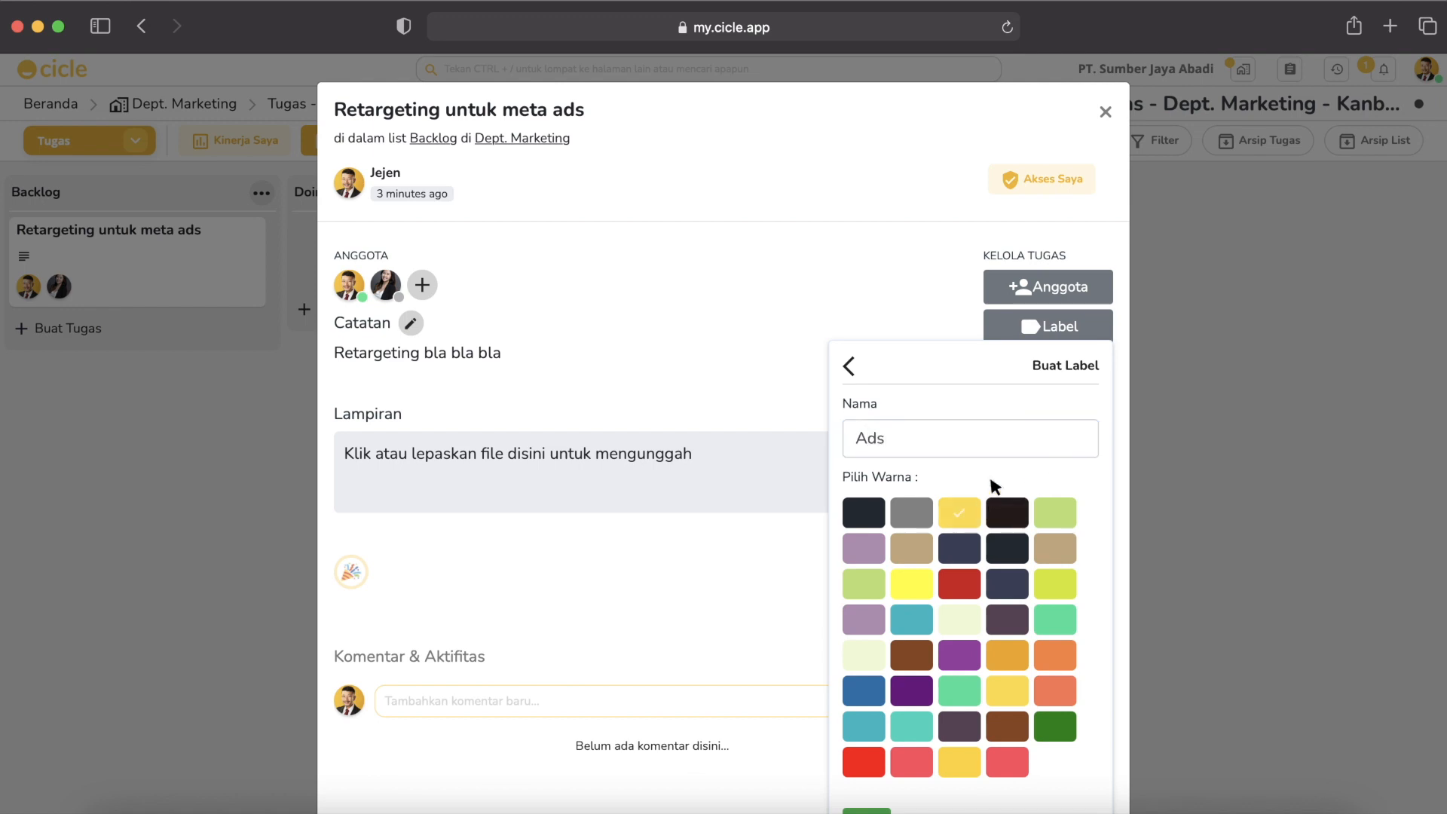
scroll(972, 498, "down", 1)
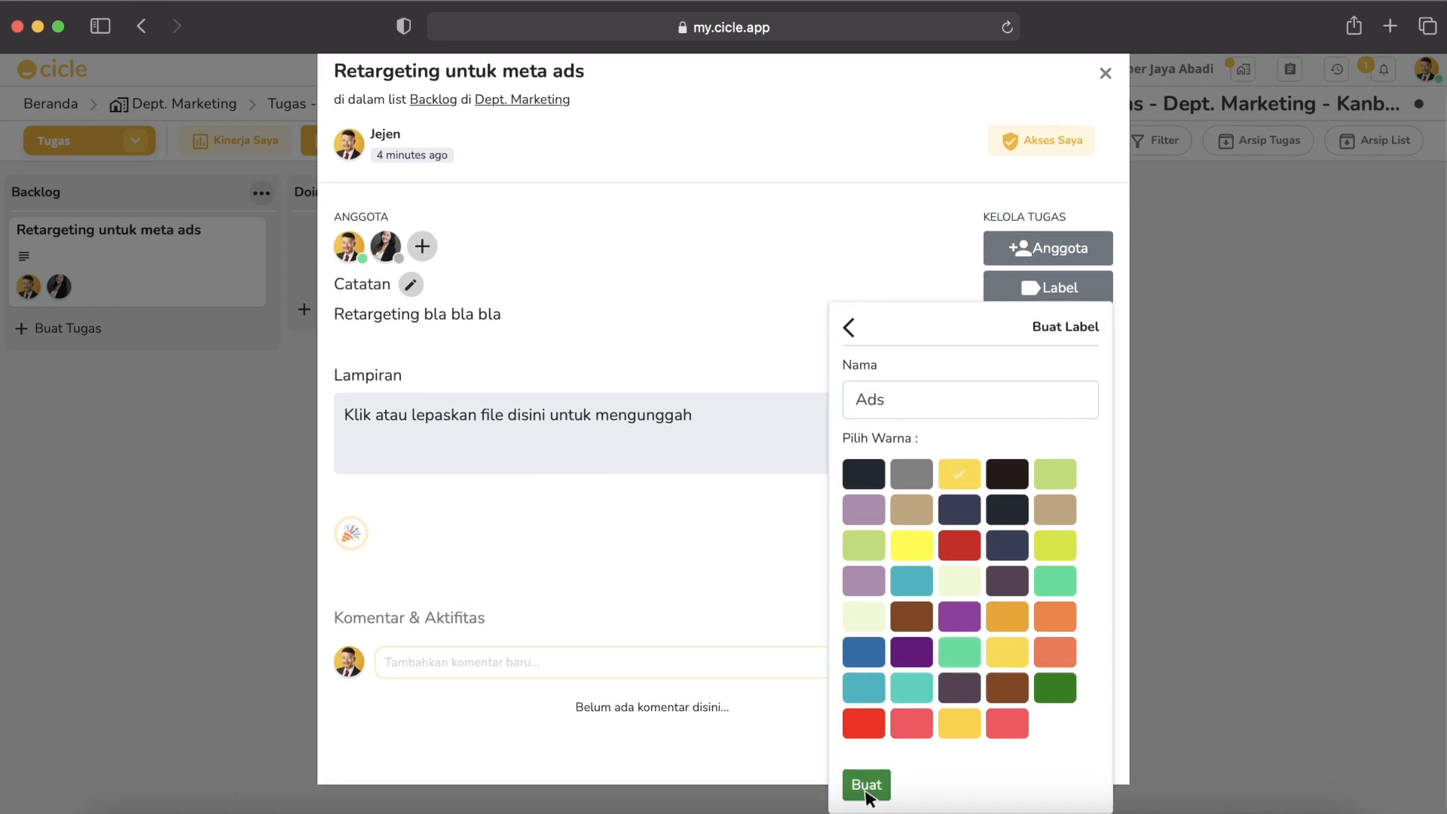
left_click(866, 786)
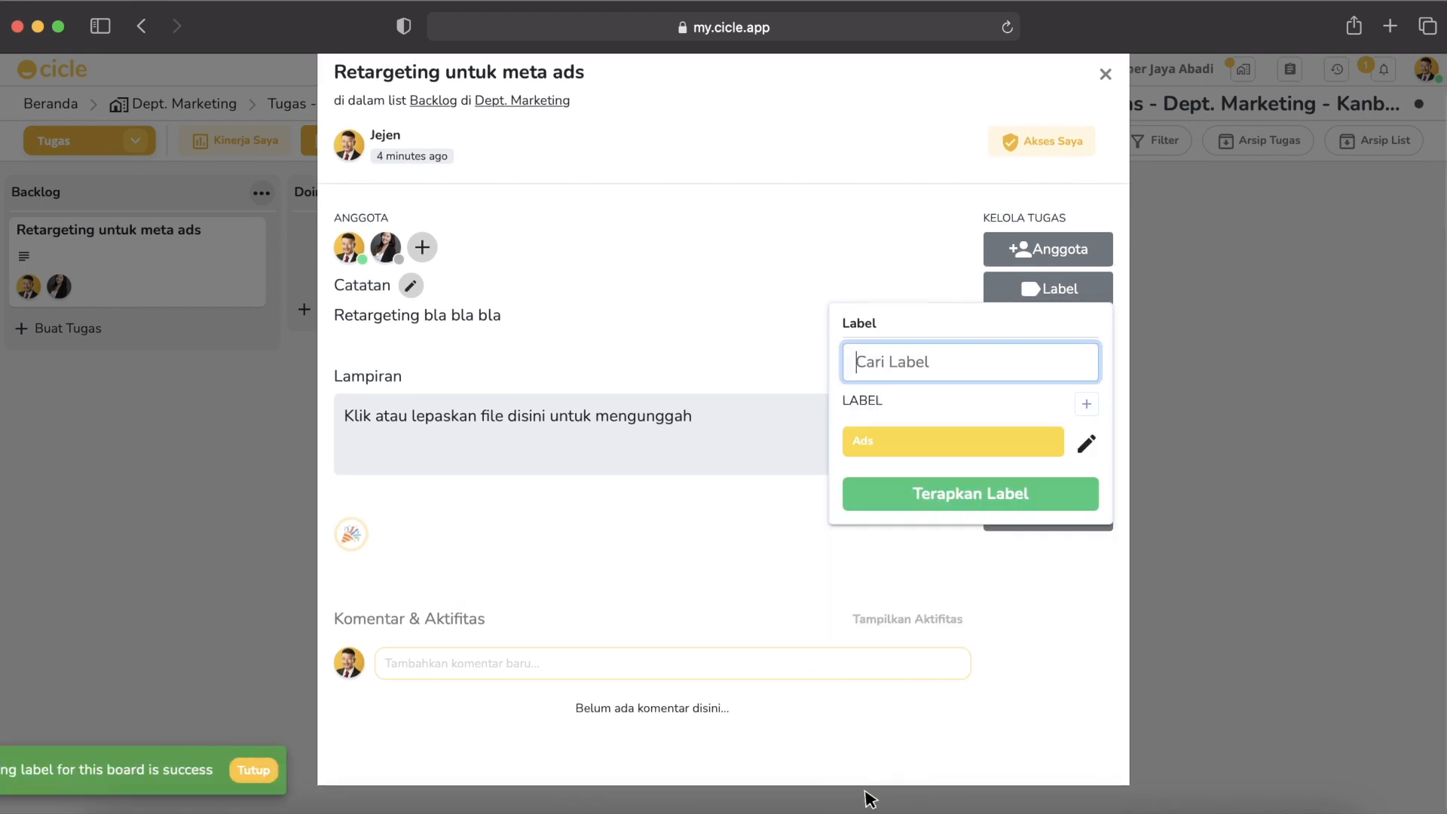
- Apply the Ads label to the "Retargeting untuk meta ads" task
left_click(987, 441)
left_click(1038, 501)
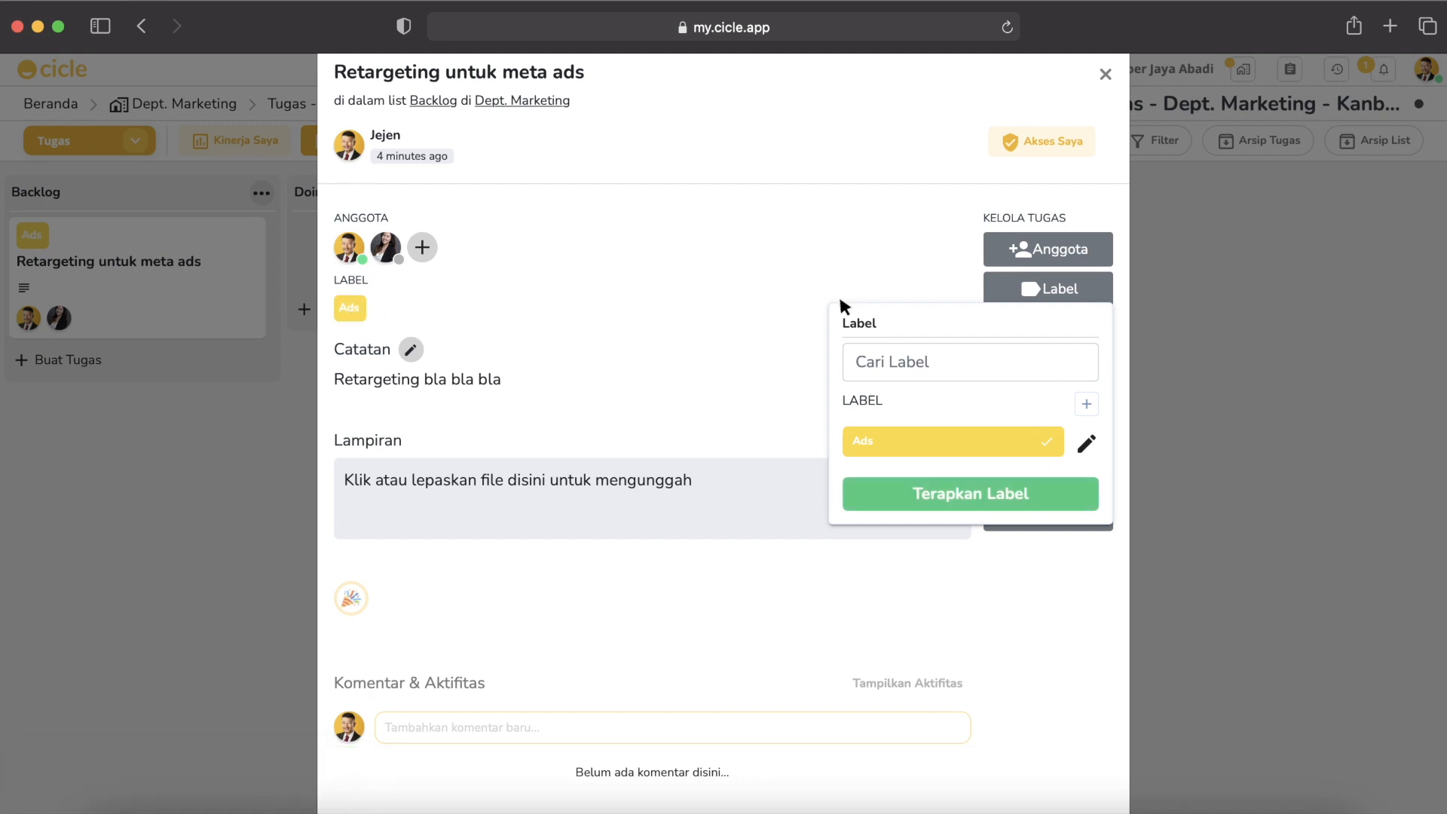
left_click(866, 256)
- Set the task's deadline date to 2024/05/06
left_click(1058, 365)
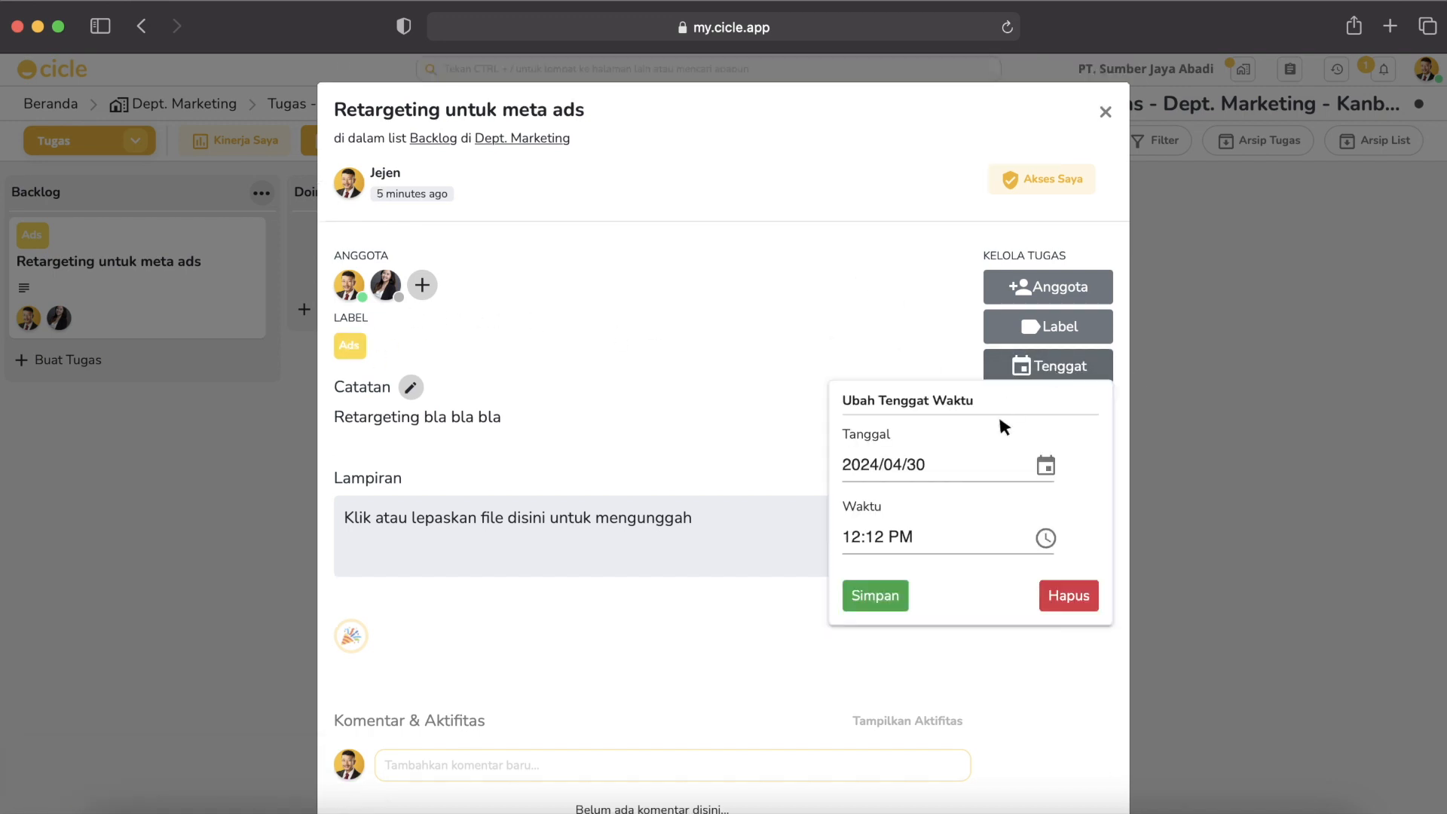
left_click(1045, 468)
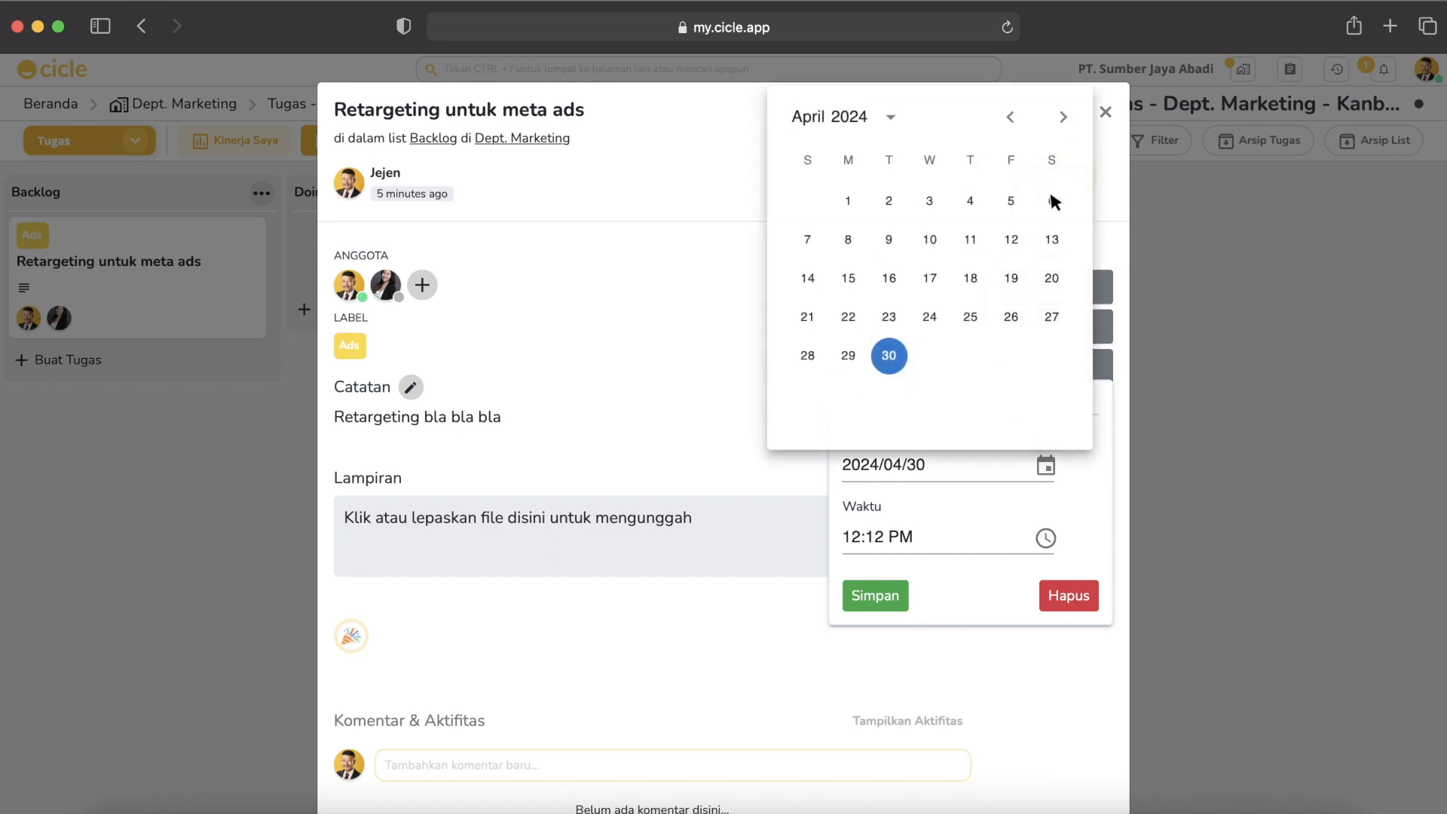
left_click(1062, 119)
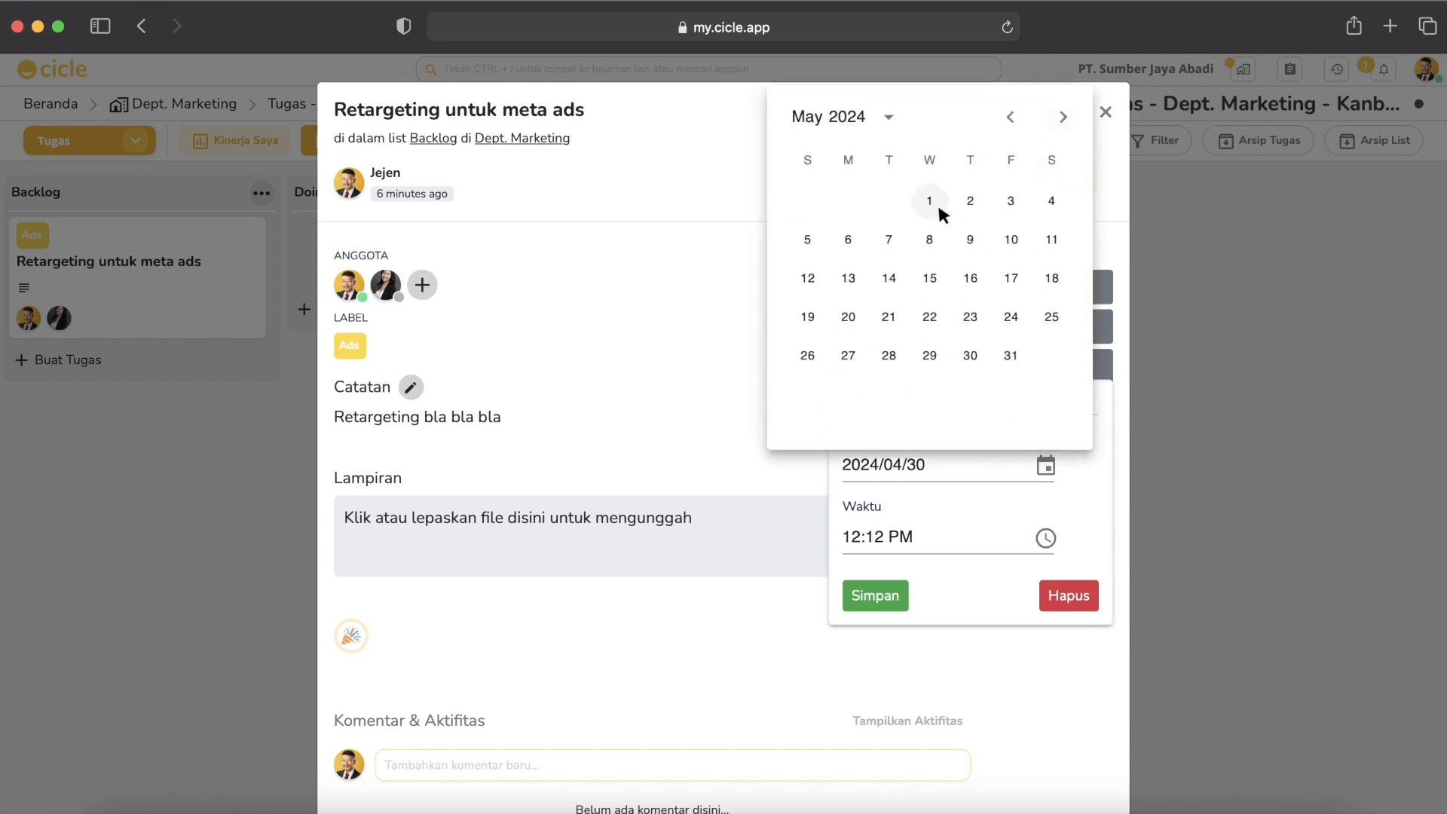
left_click(848, 240)
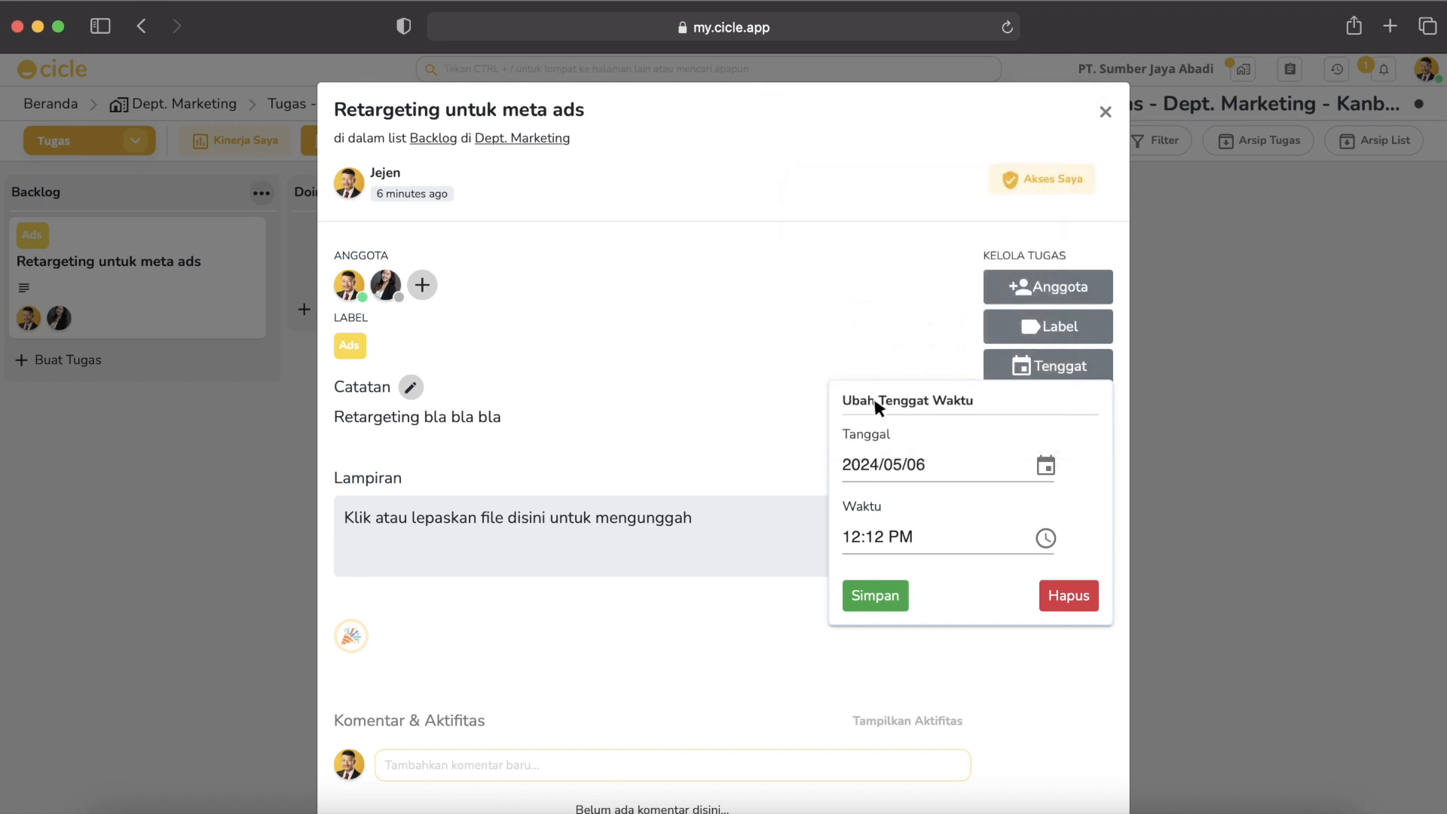
- Set the task's deadline time to 12:00 PM and save the deadline
left_click(1058, 541)
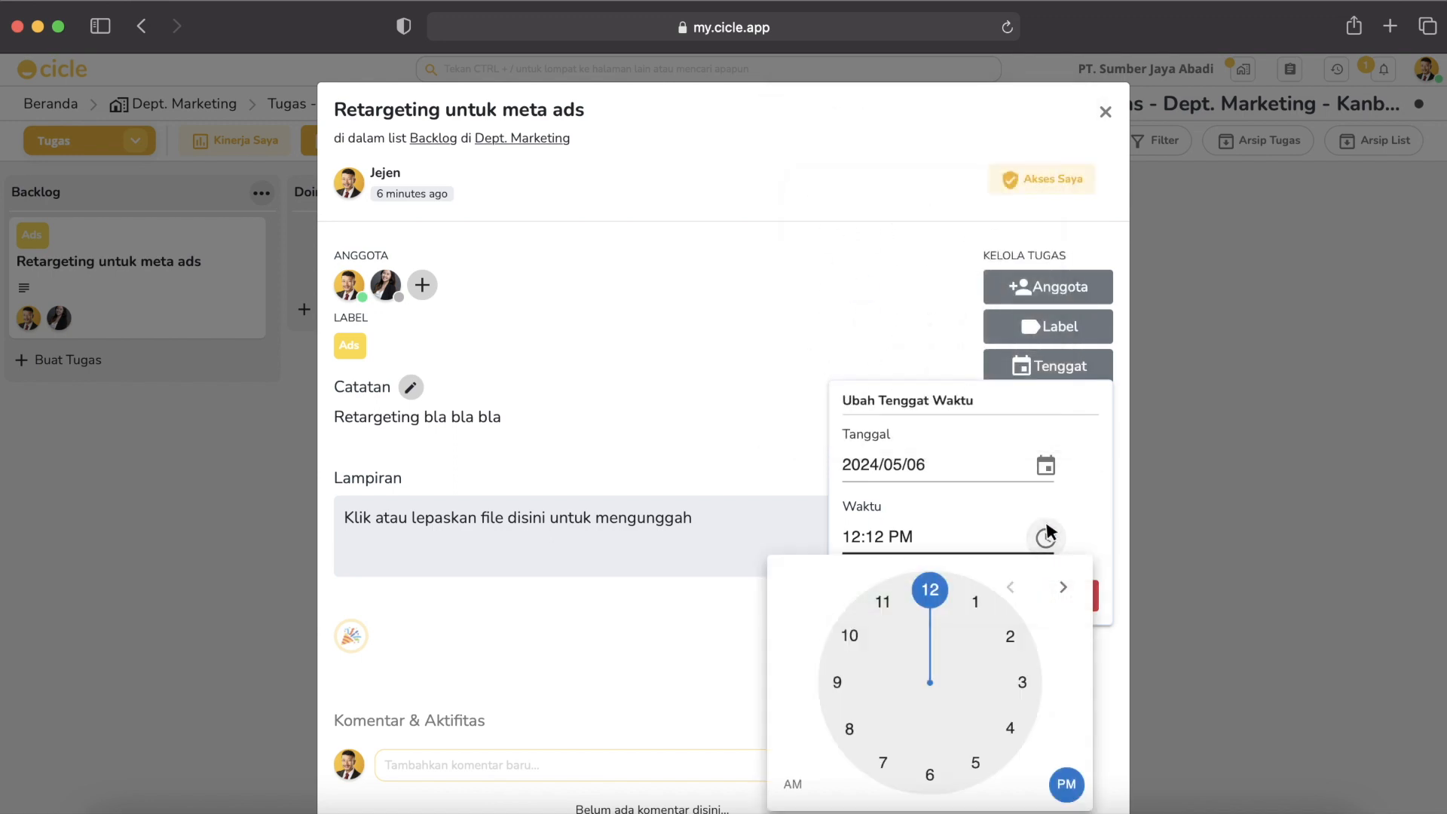
scroll(1049, 527, "down", 3)
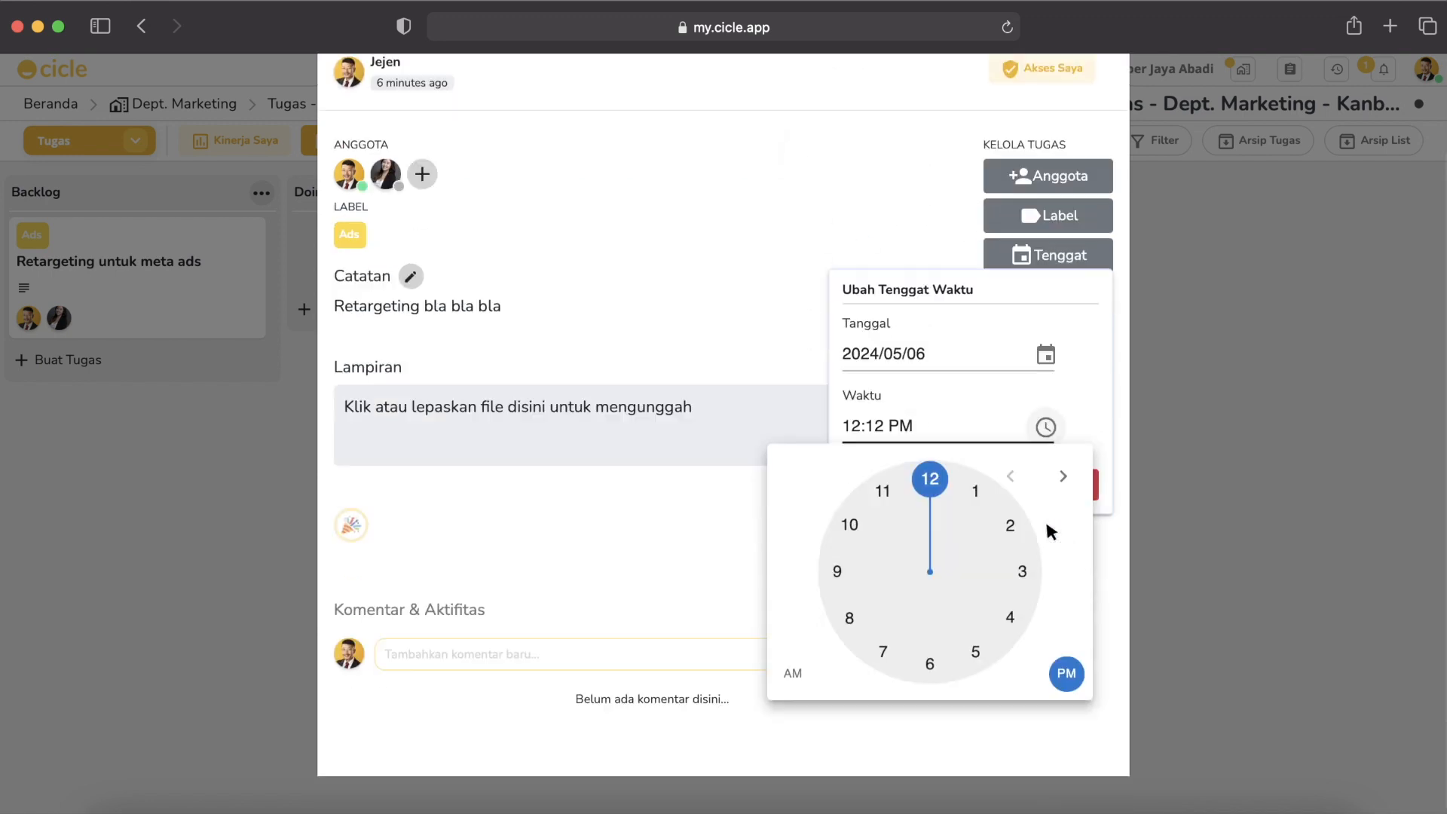
left_click(1065, 672)
left_click(931, 487)
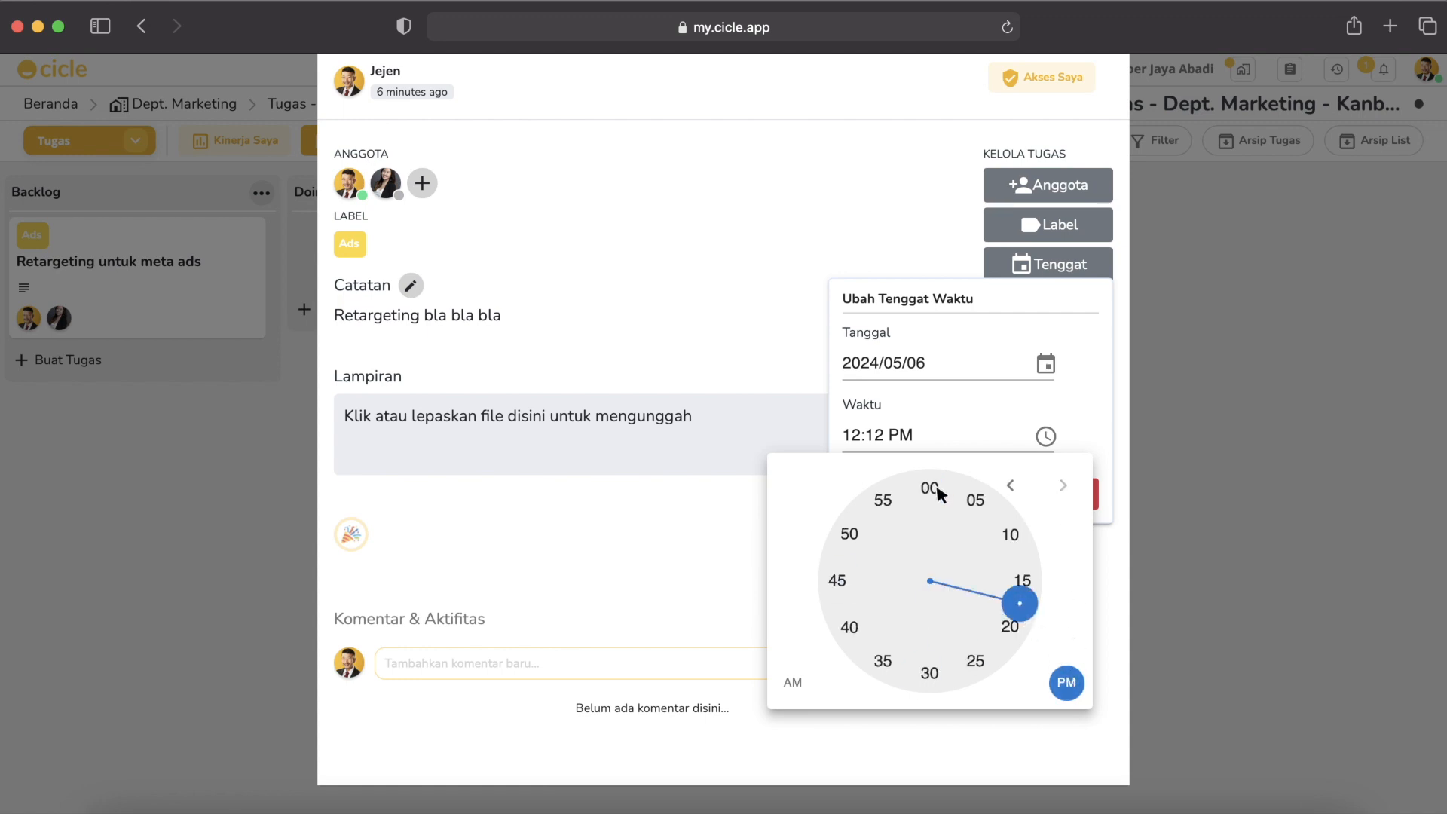
left_click(931, 487)
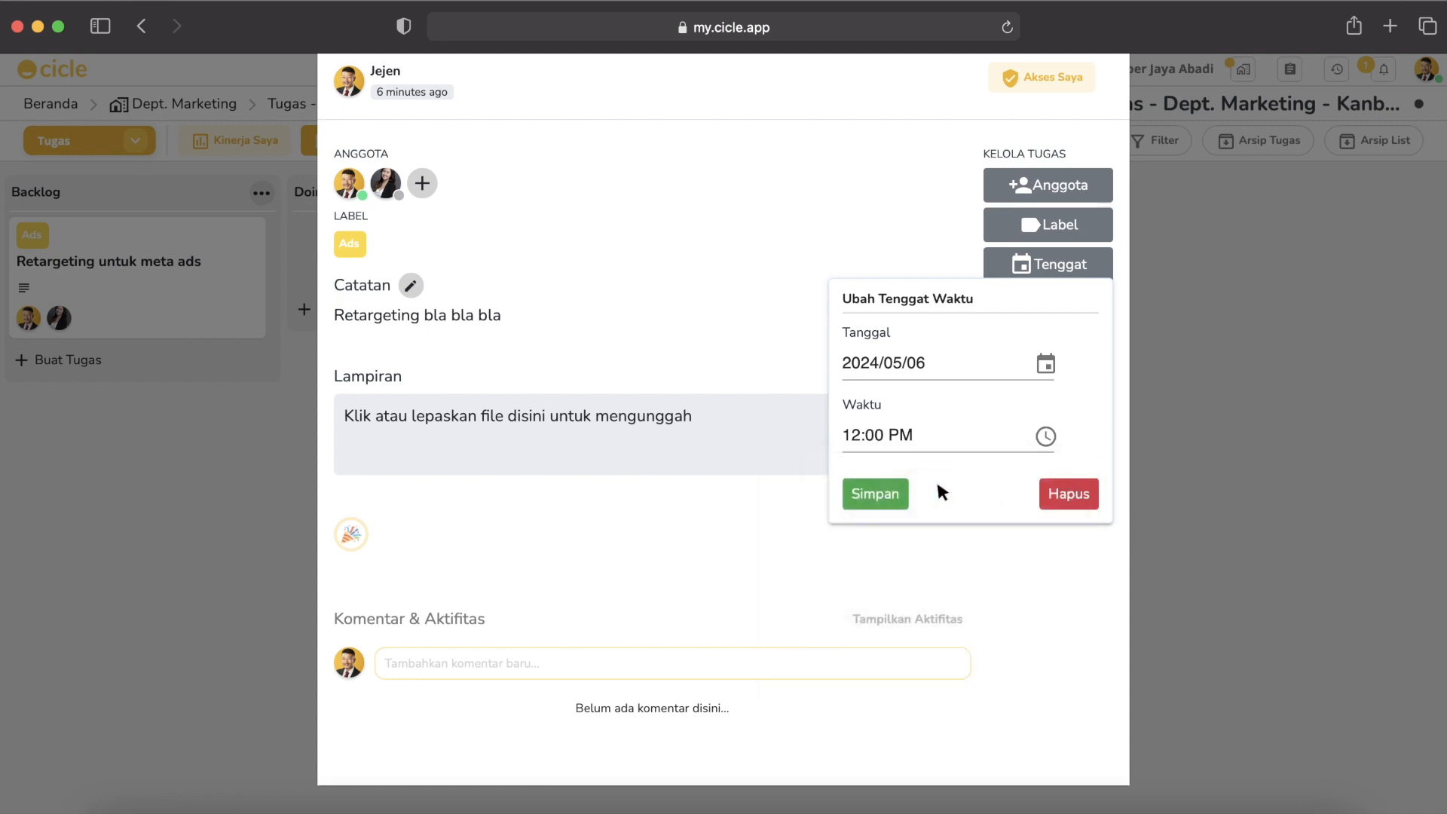
left_click(875, 494)
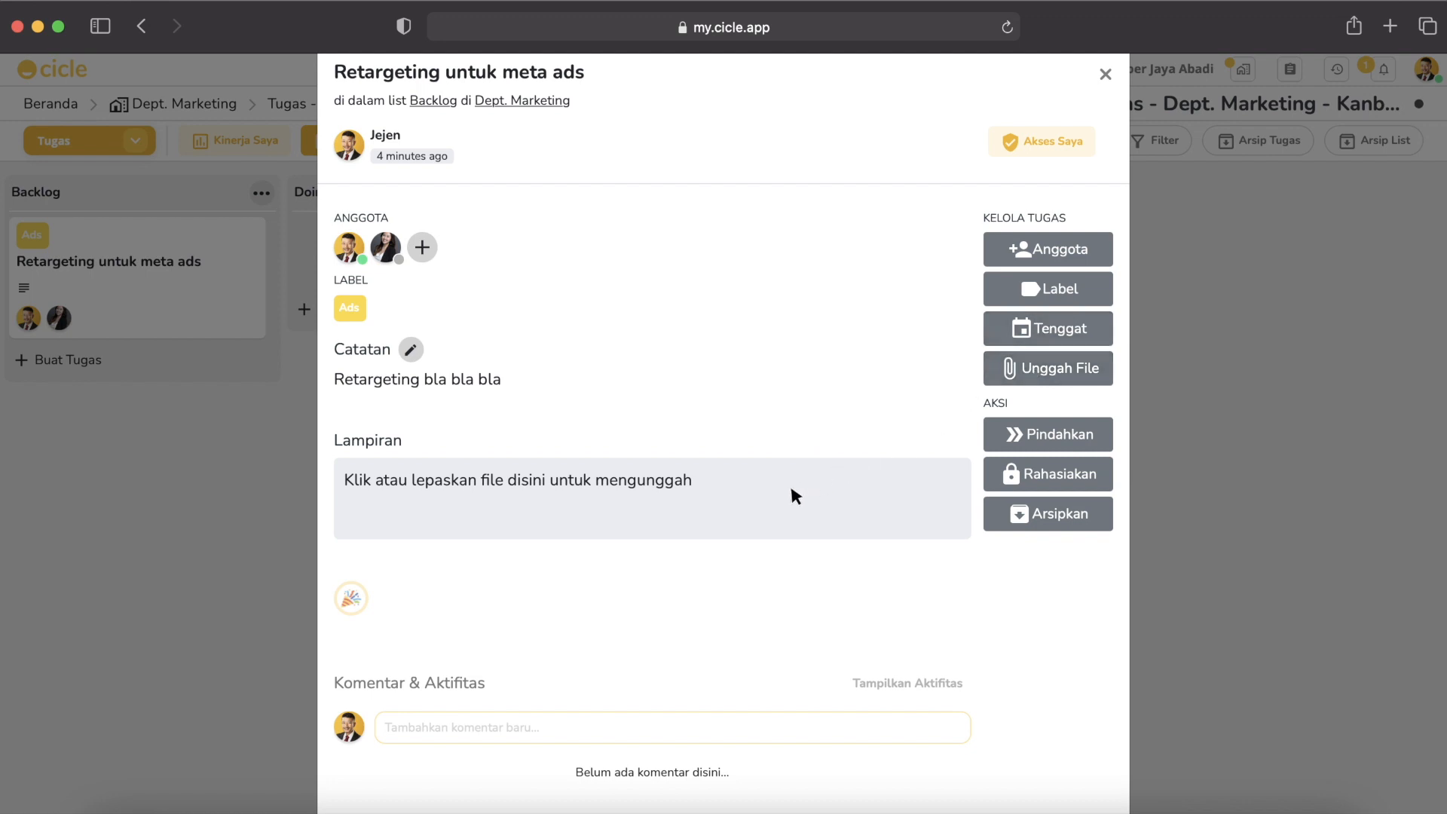
- Examine the task's file upload dialog and its actions for moving, hiding and archiving, without attaching anything
left_click(1046, 368)
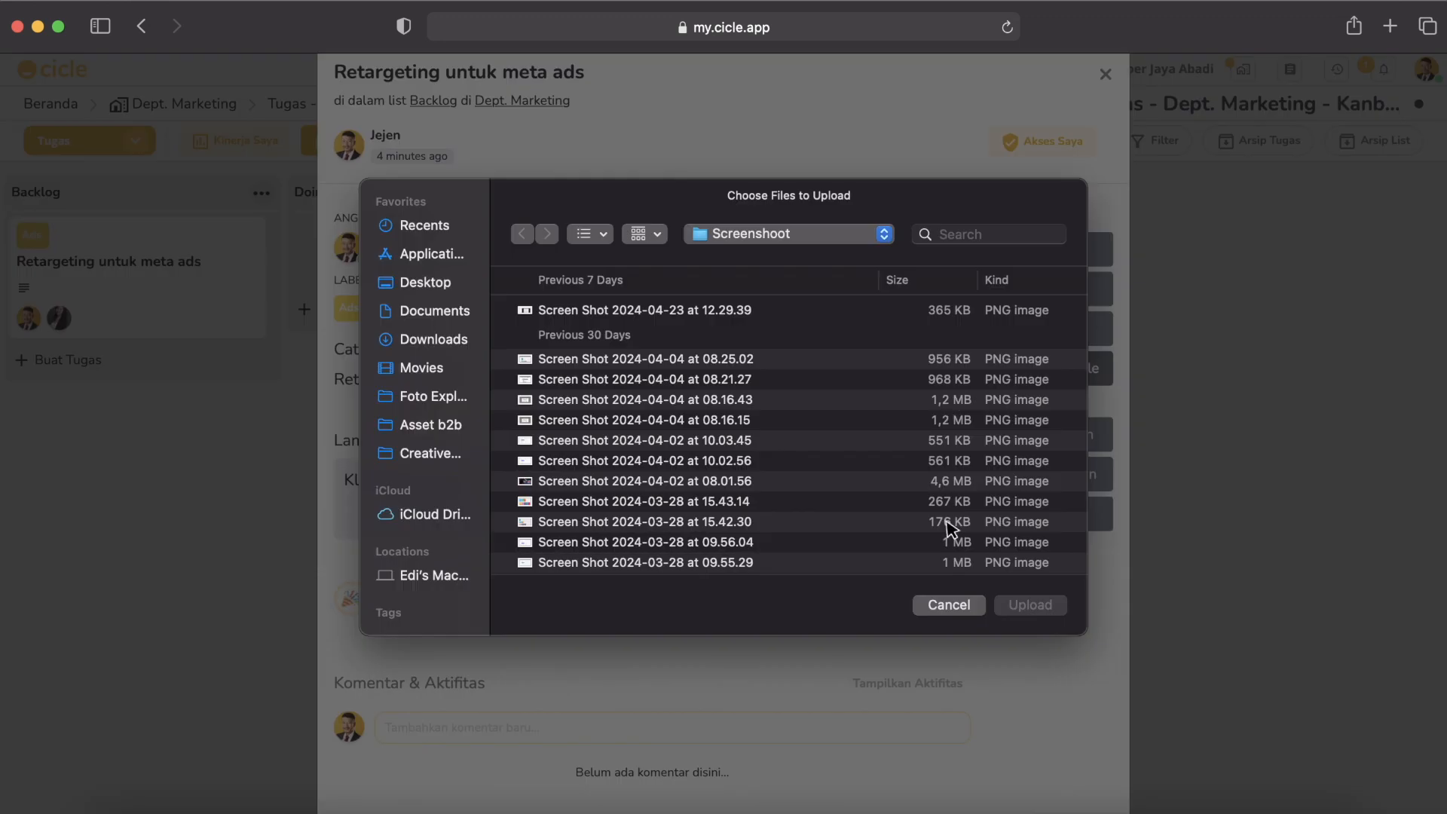
left_click(950, 605)
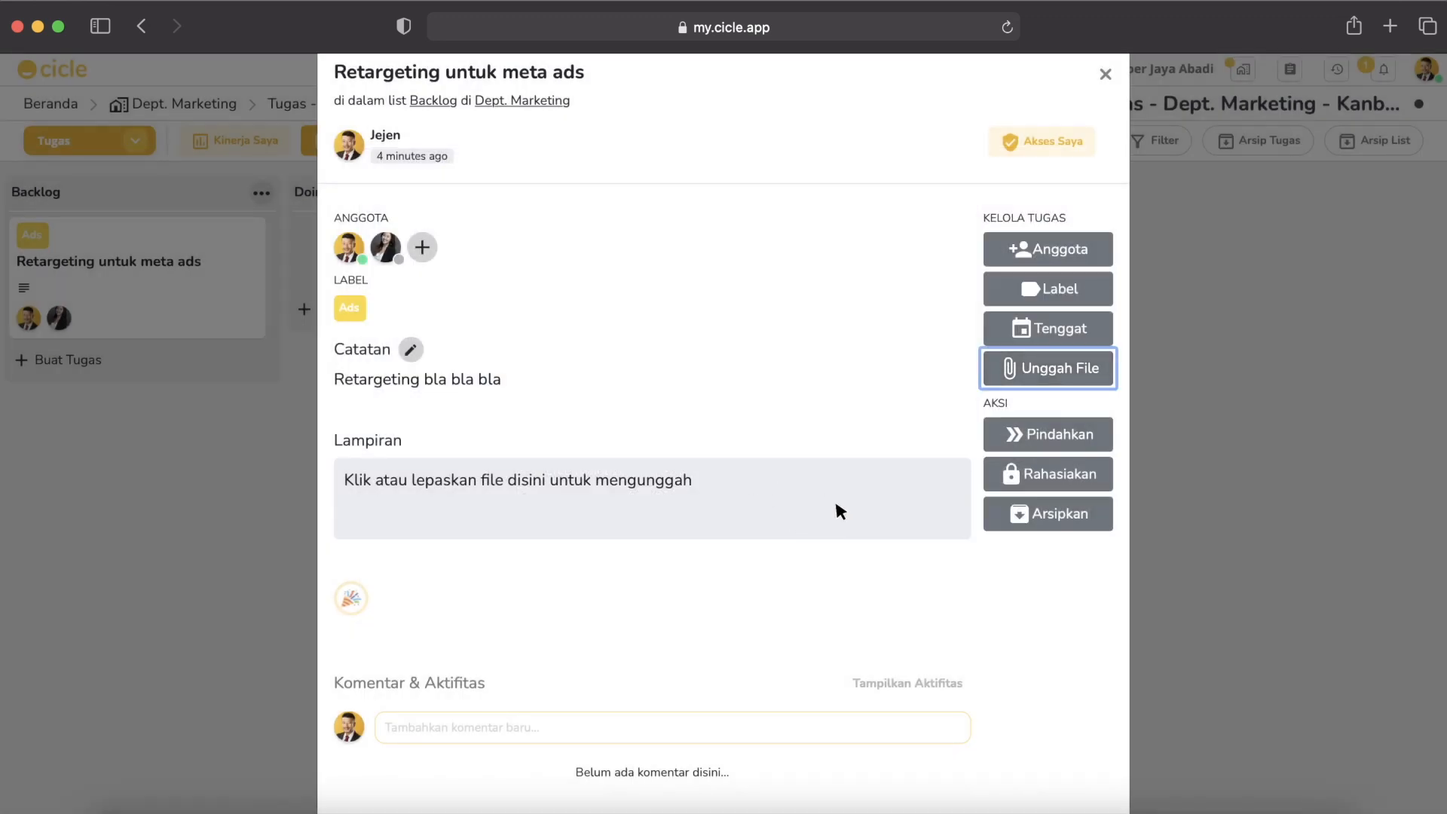
scroll(906, 533, "down", 2)
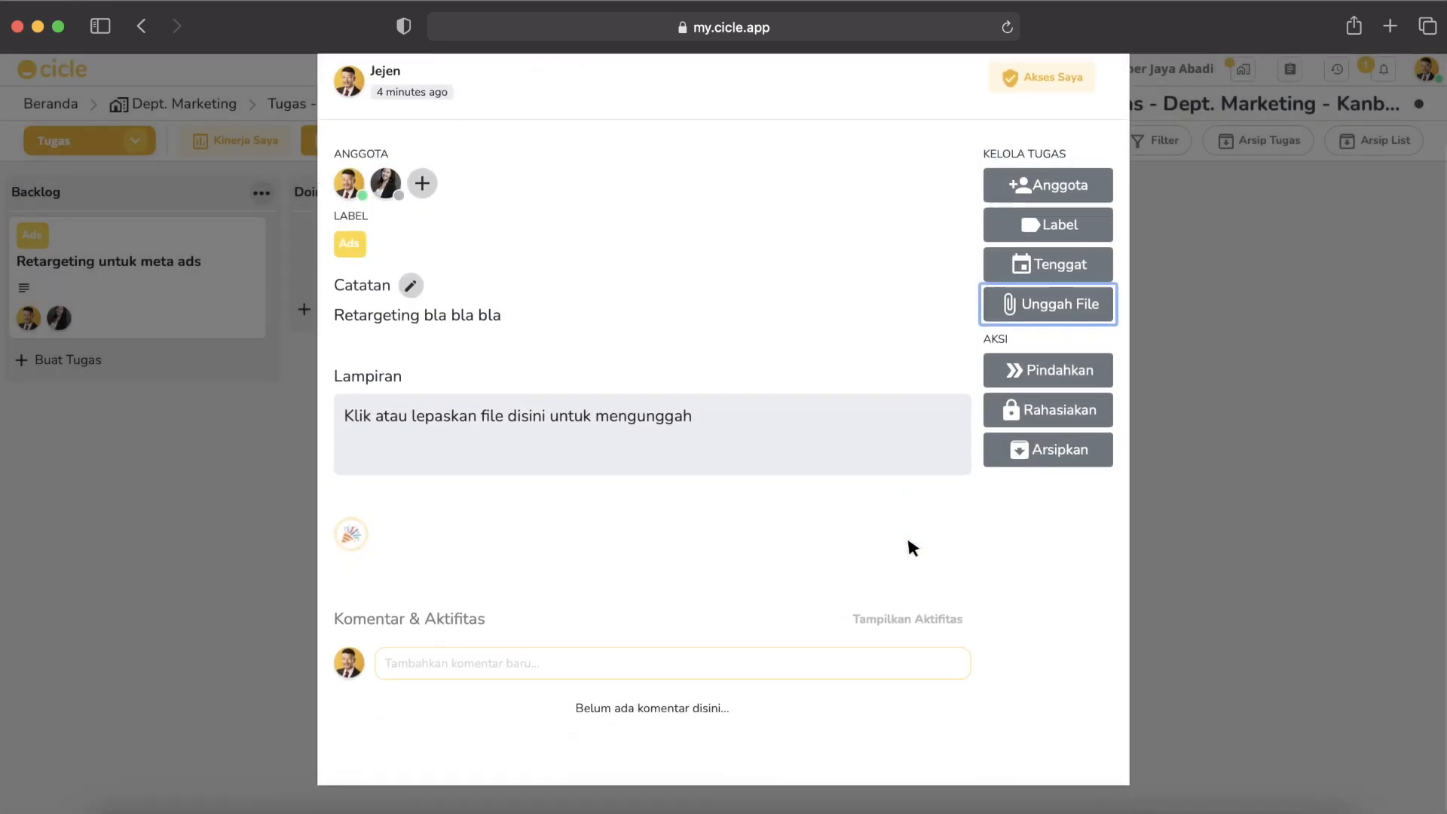
scroll(959, 445, "up", 2)
scroll(1095, 374, "down", 2)
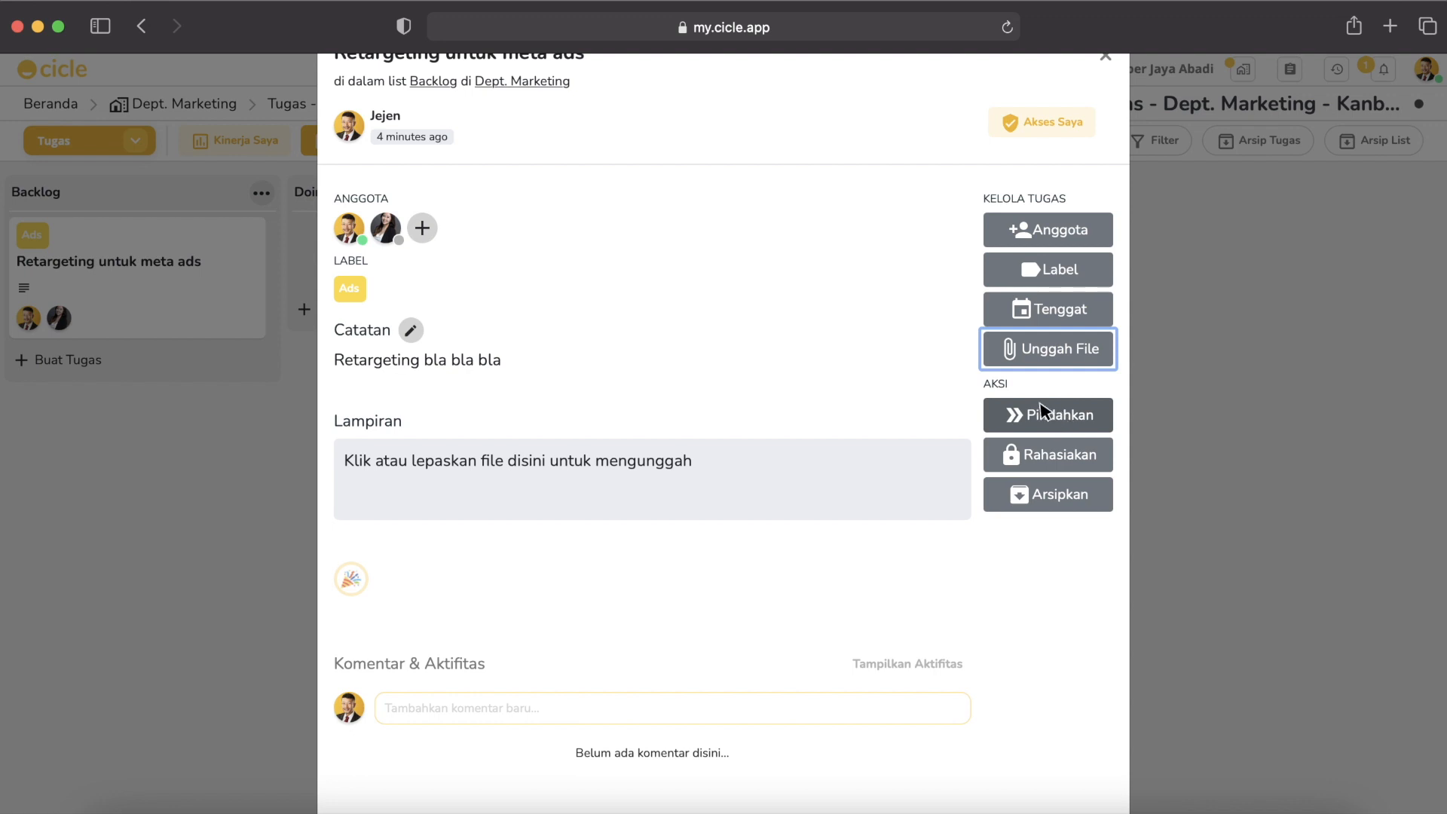
scroll(1040, 409, "up", 1)
scroll(801, 418, "down", 2)
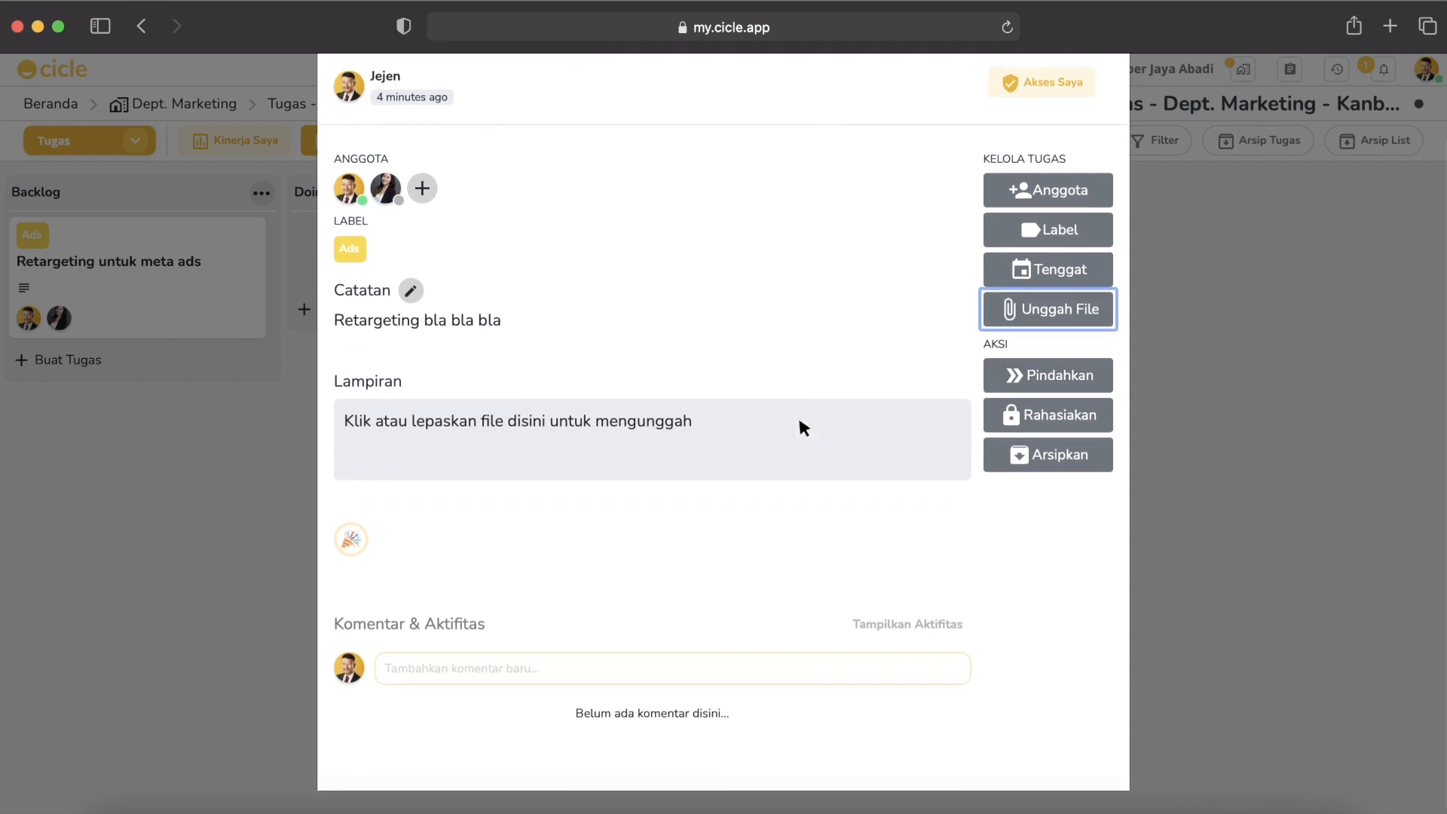
scroll(1092, 444, "up", 1)
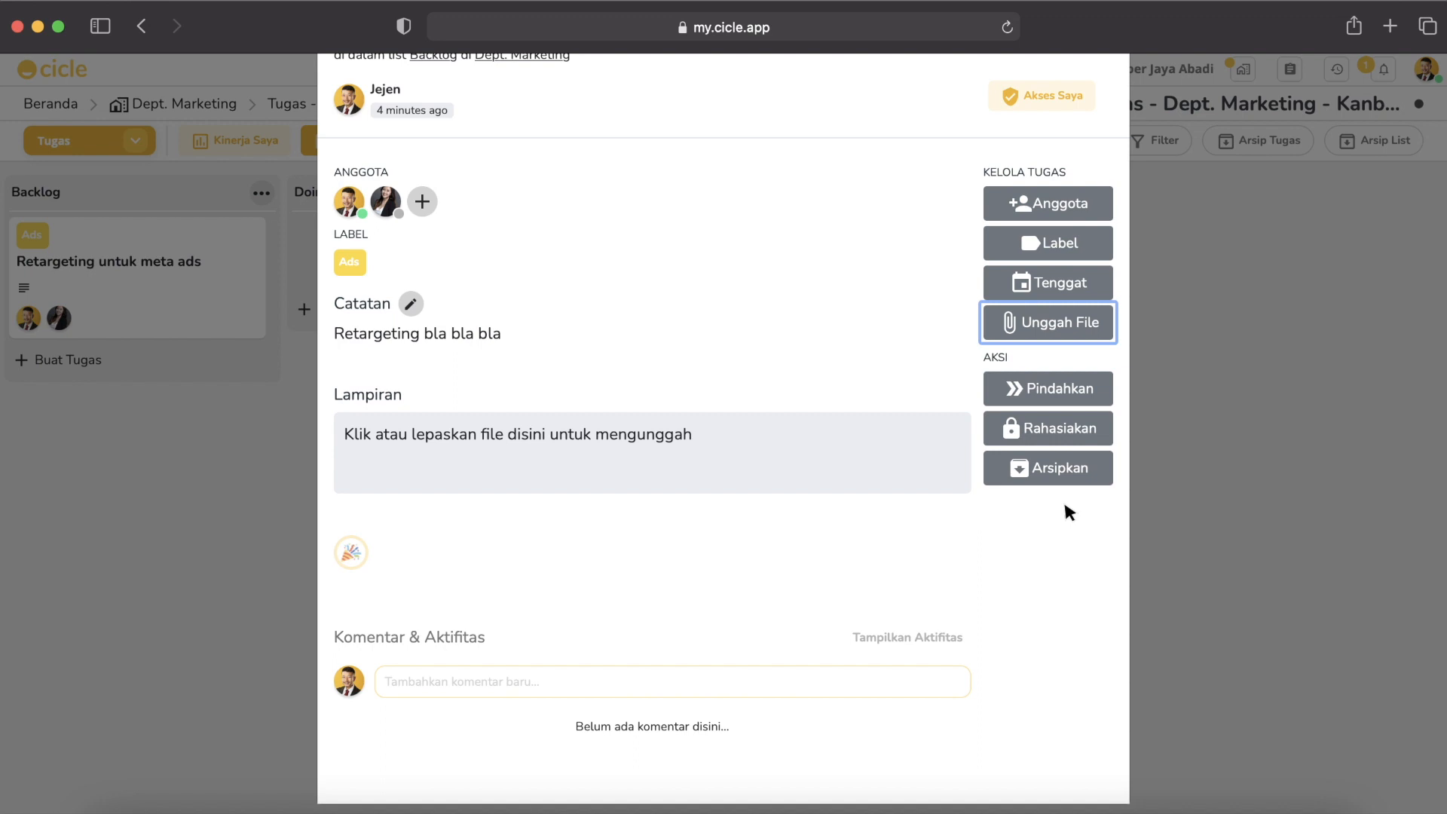
scroll(1055, 512, "down", 1)
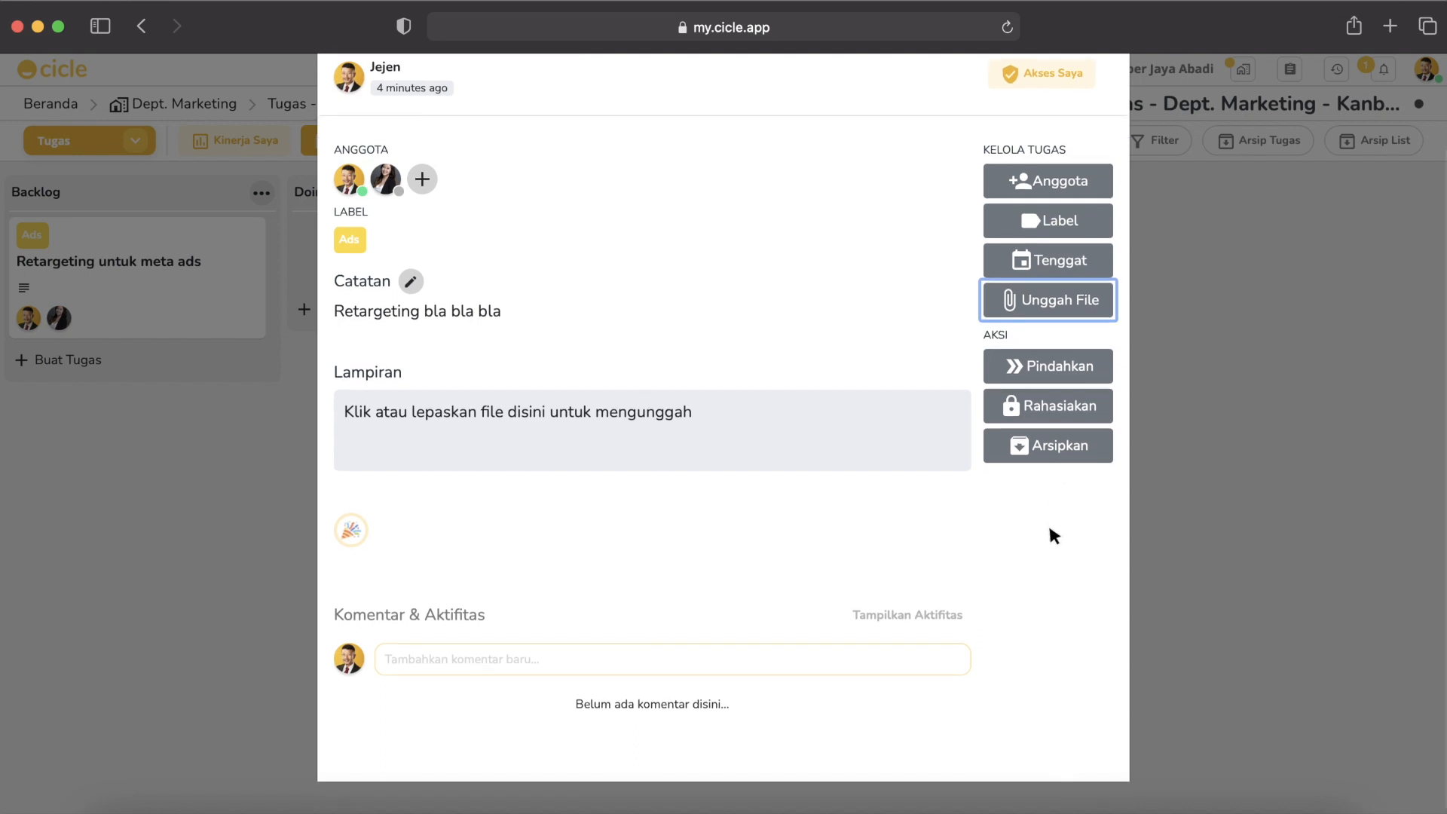
- Look at the task's cheers entry and comment editor, dismiss both without posting, and close the task
left_click(359, 536)
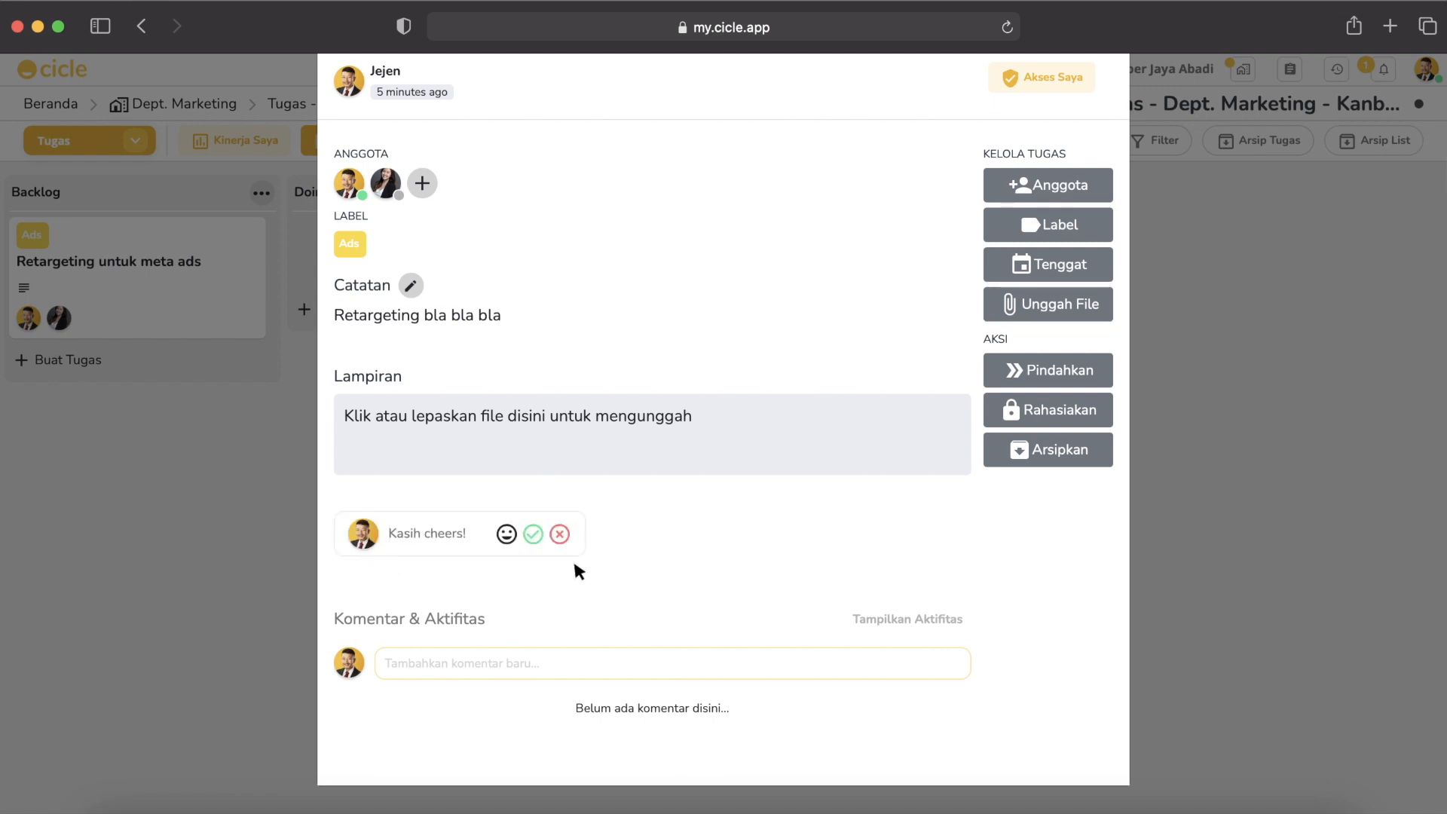
left_click(559, 533)
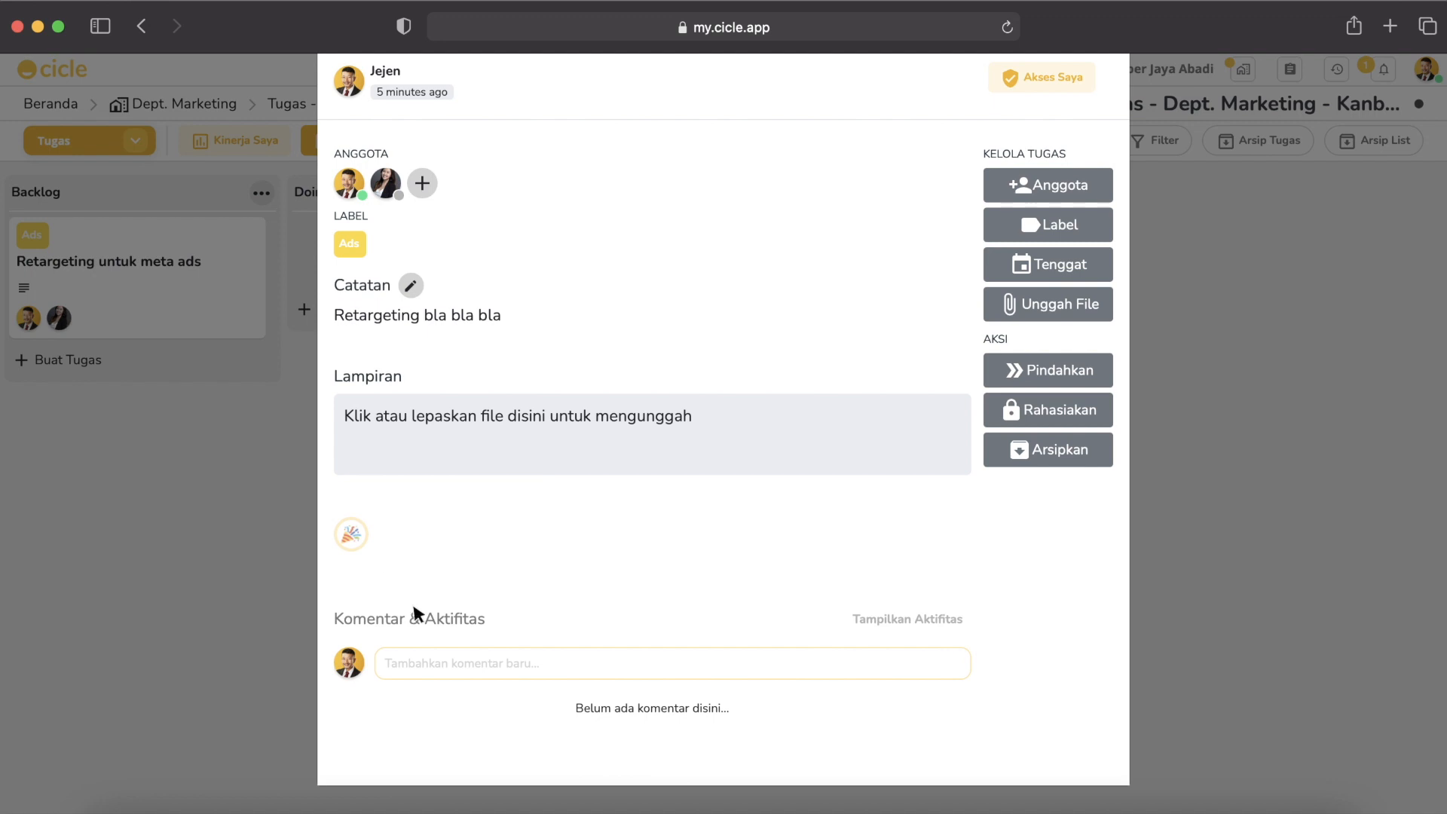
left_click(503, 666)
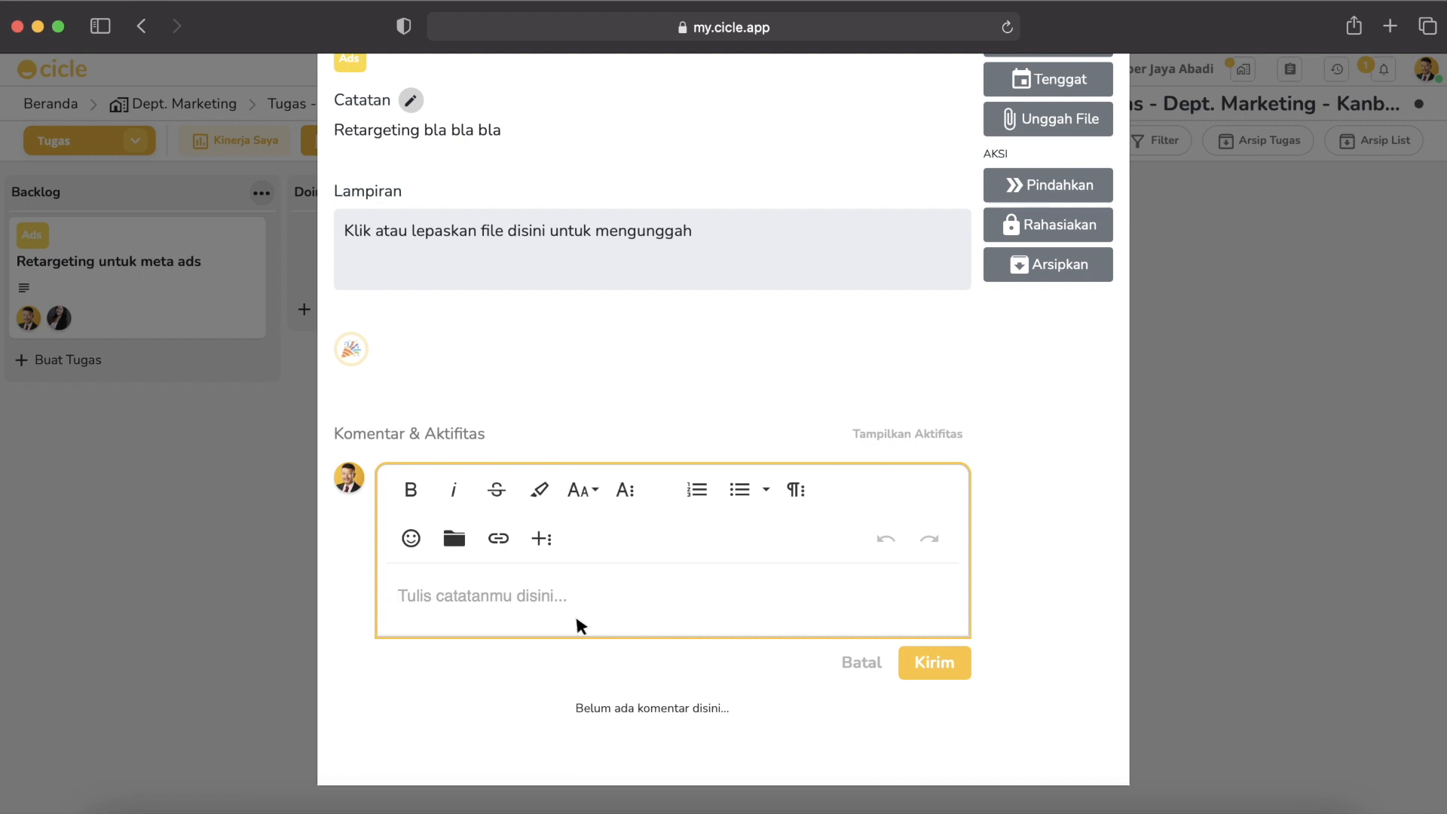
scroll(576, 612, "up", 5)
scroll(636, 420, "down", 5)
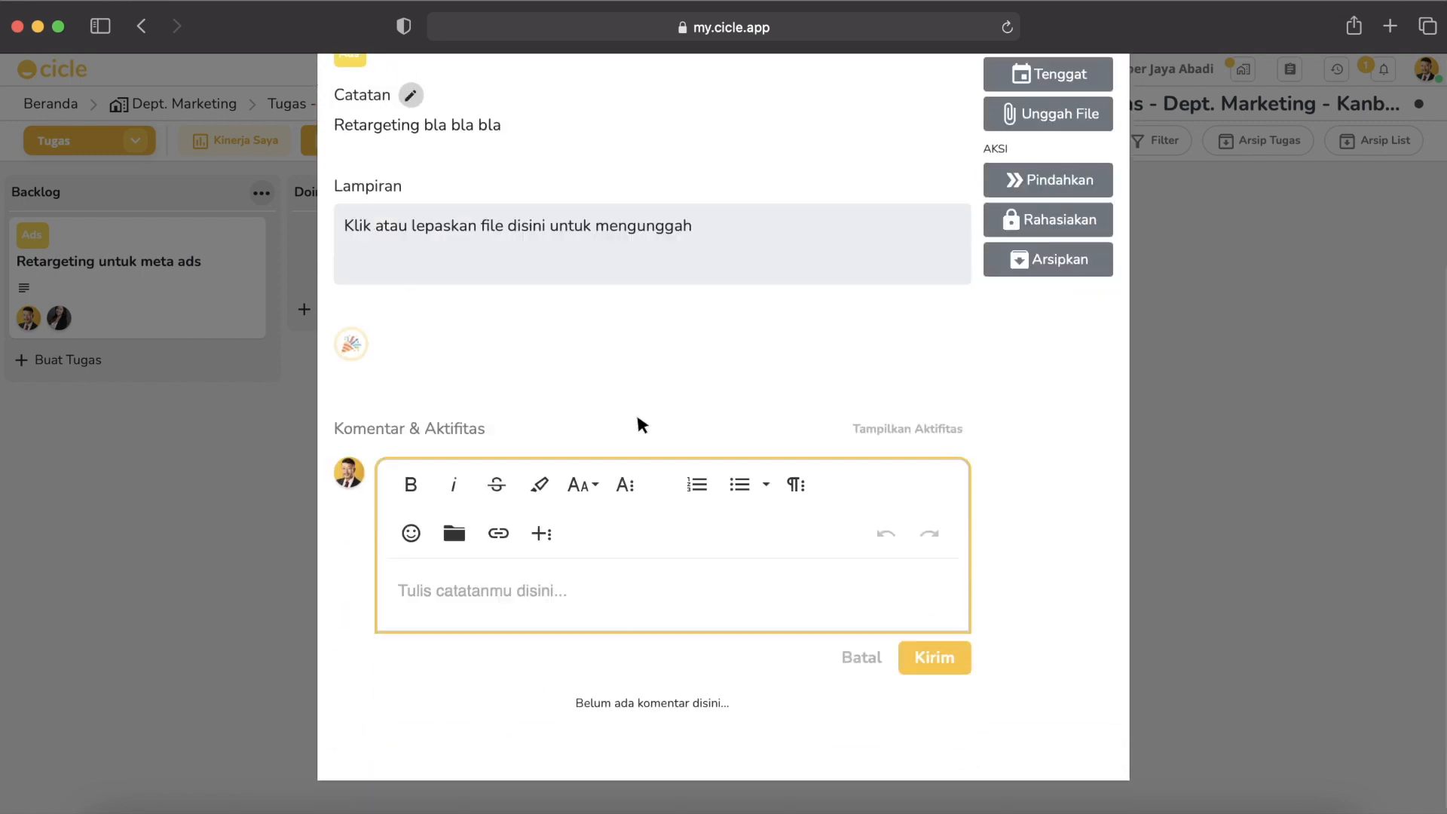
scroll(536, 265, "up", 5)
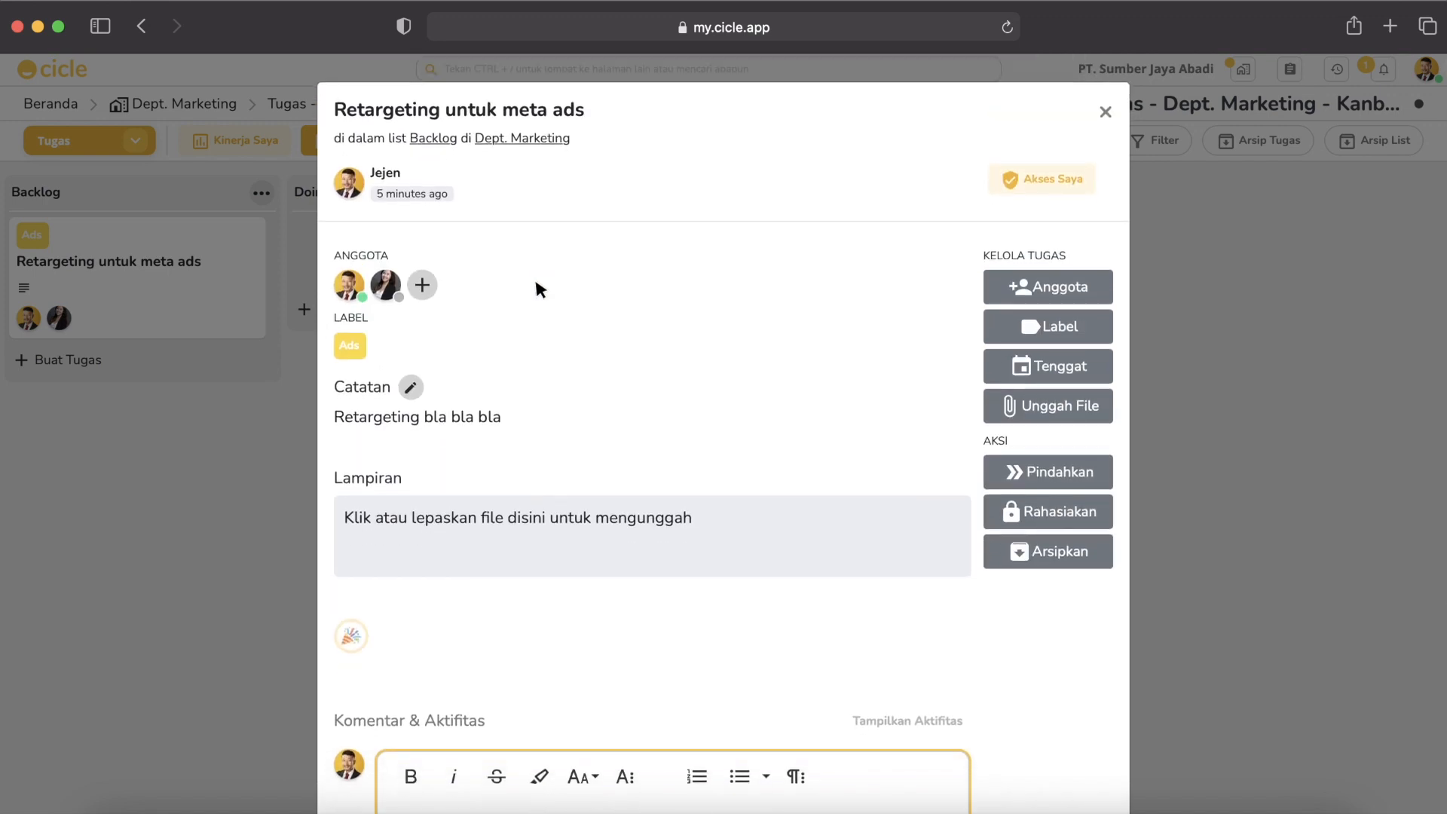
scroll(536, 283, "down", 4)
left_click(863, 660)
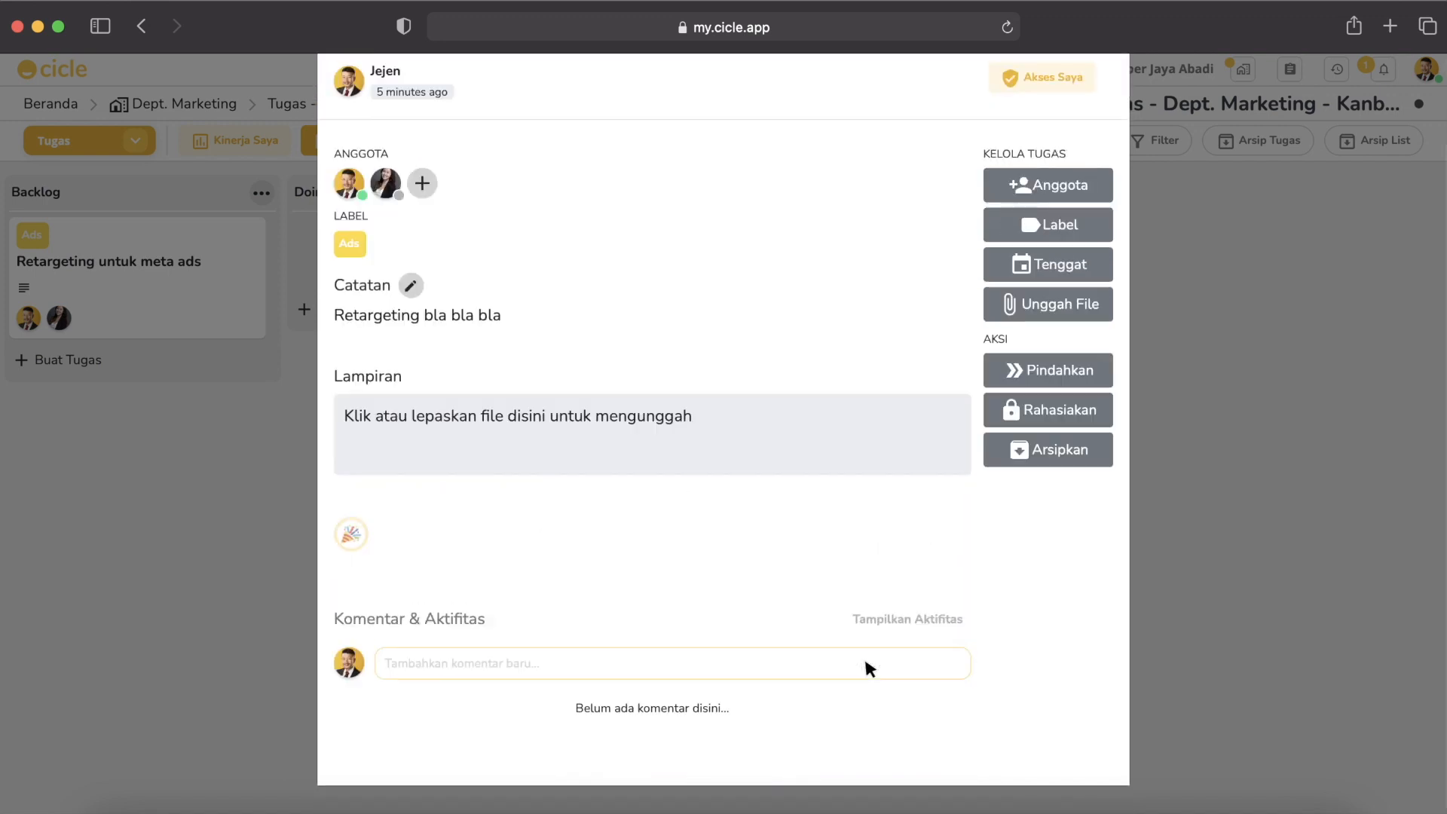
scroll(836, 558, "up", 3)
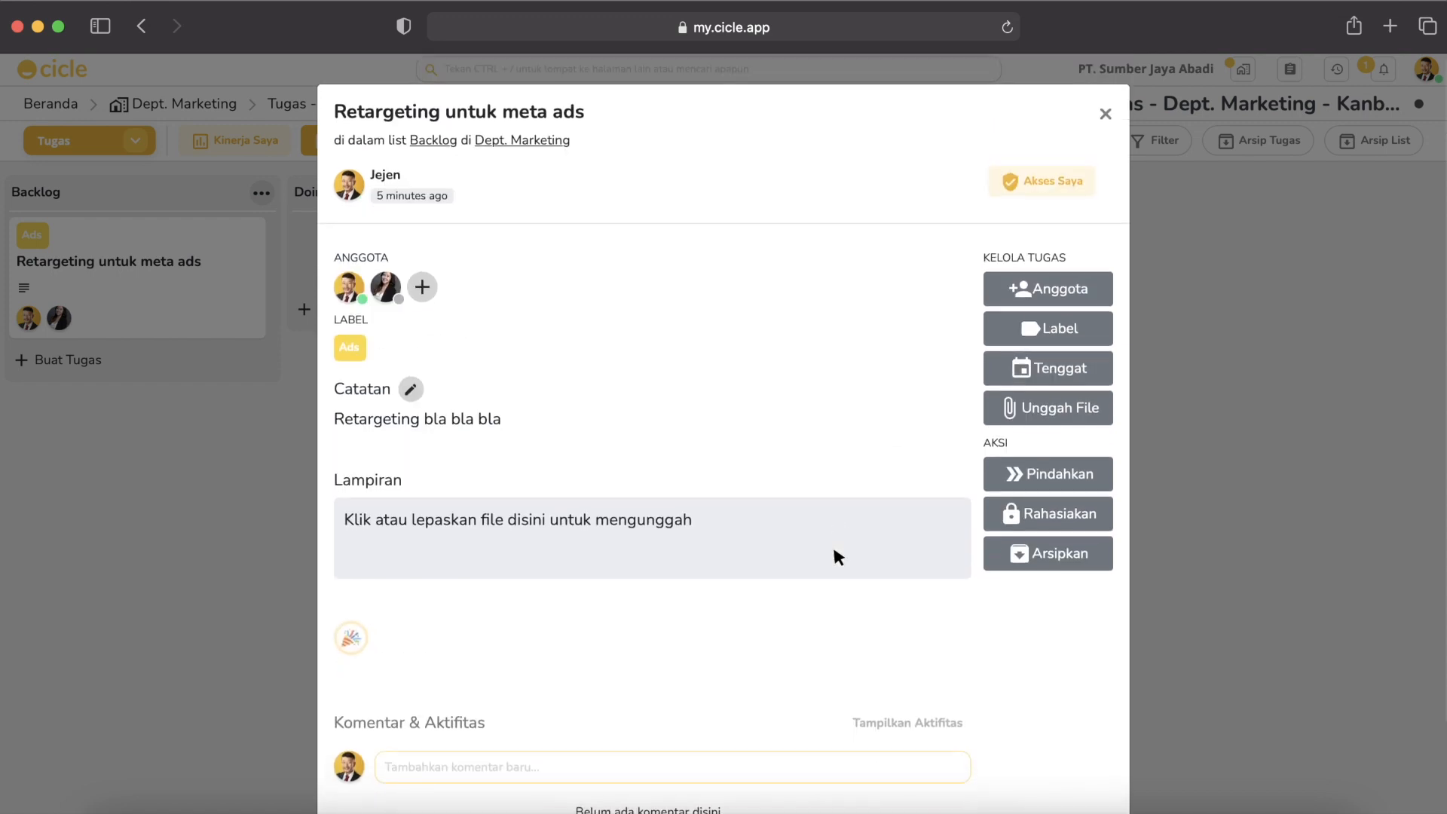
left_click(1107, 110)
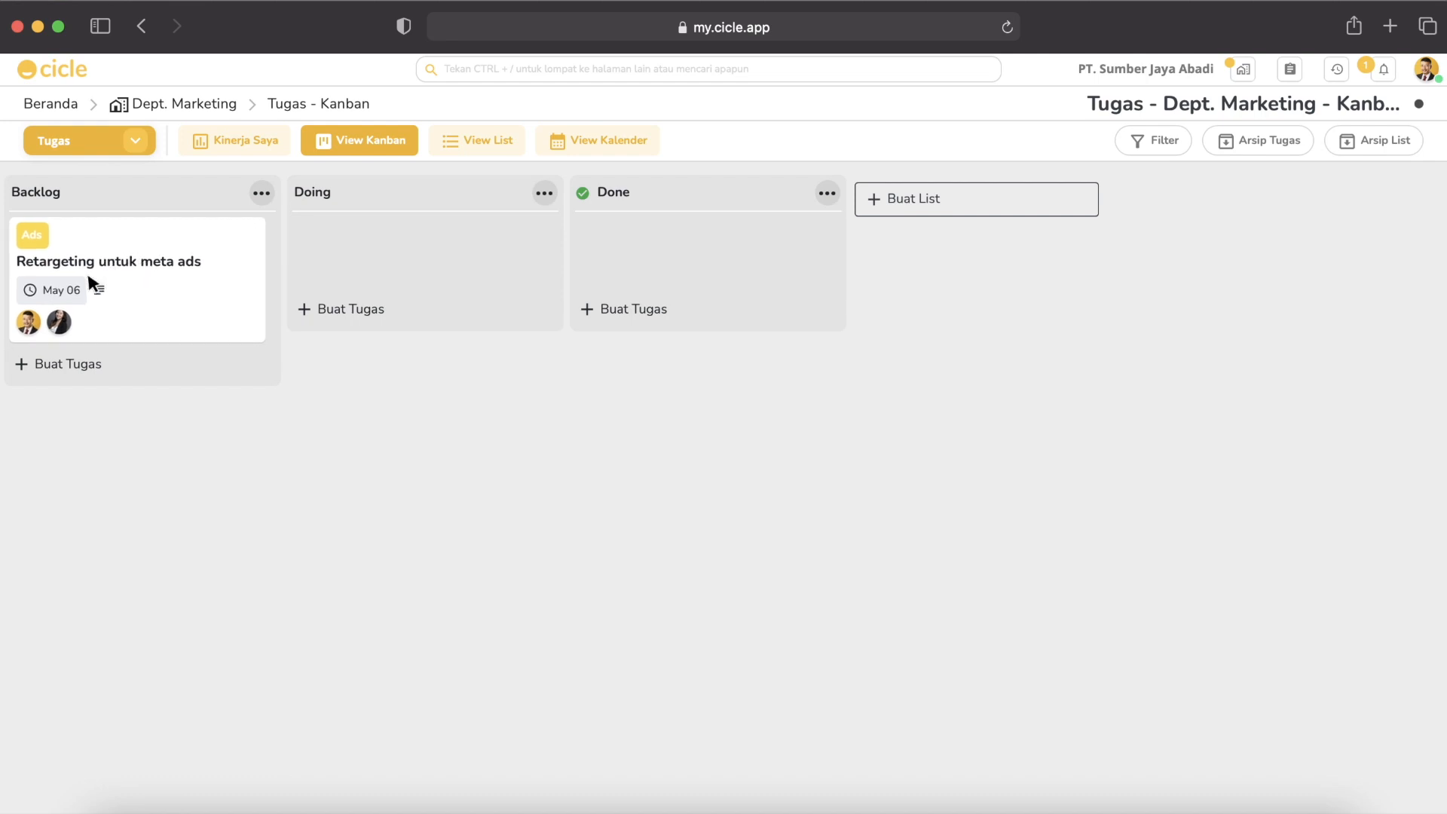
- Move the "Retargeting untuk meta ads" task from Backlog to Doing and check its details
left_click_drag(89, 281, 413, 284)
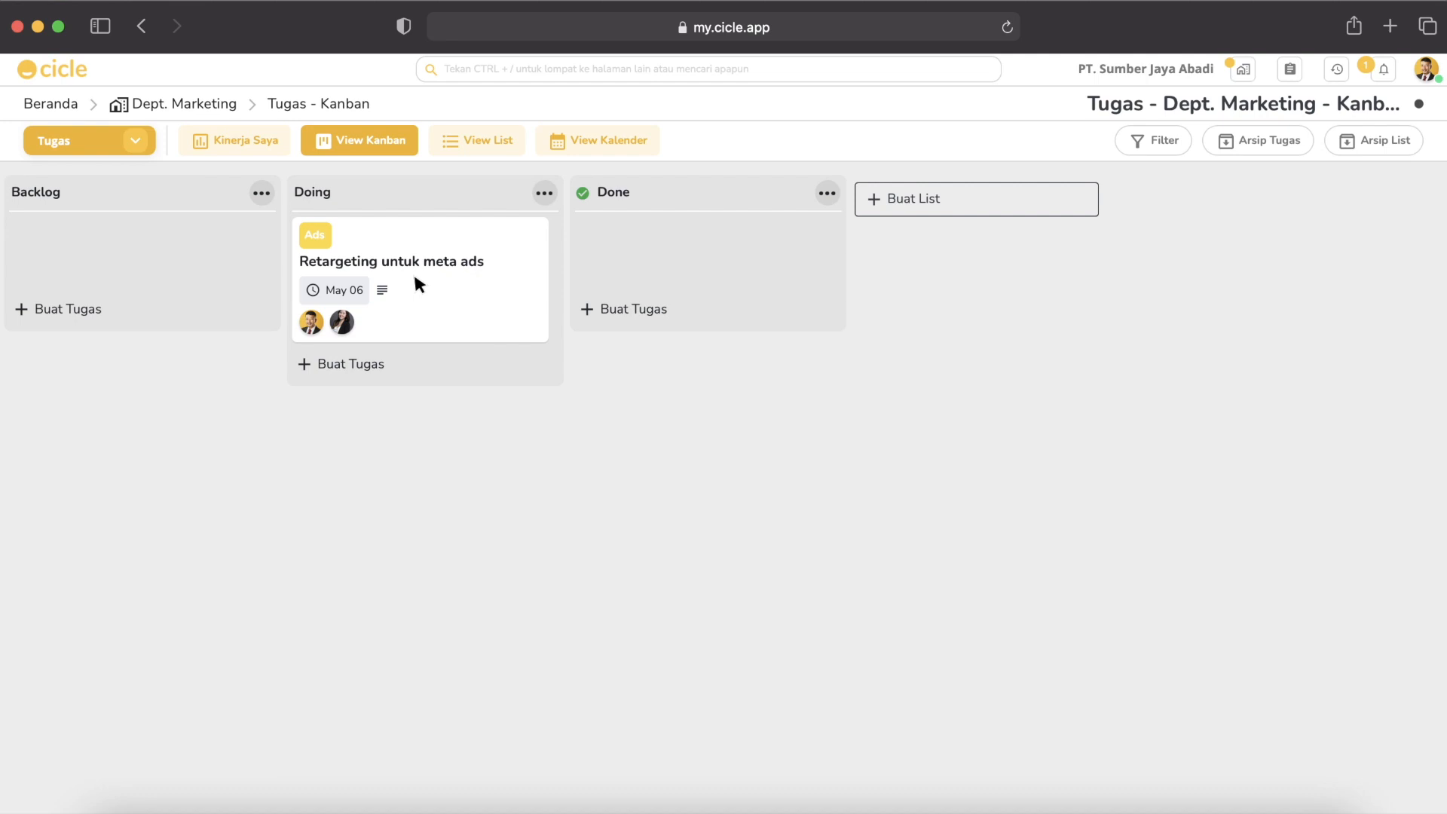
left_click(419, 284)
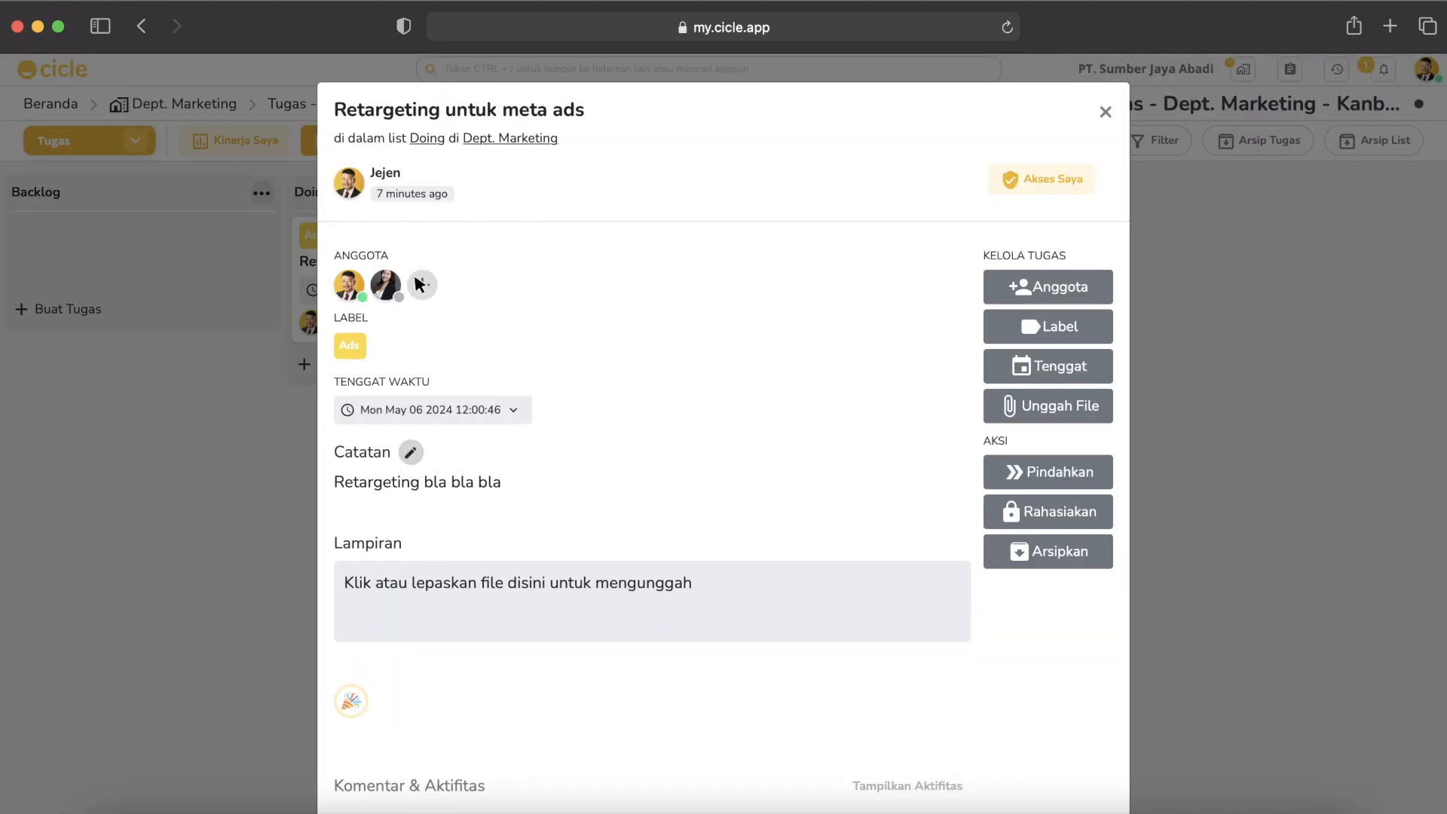
scroll(482, 452, "down", 5)
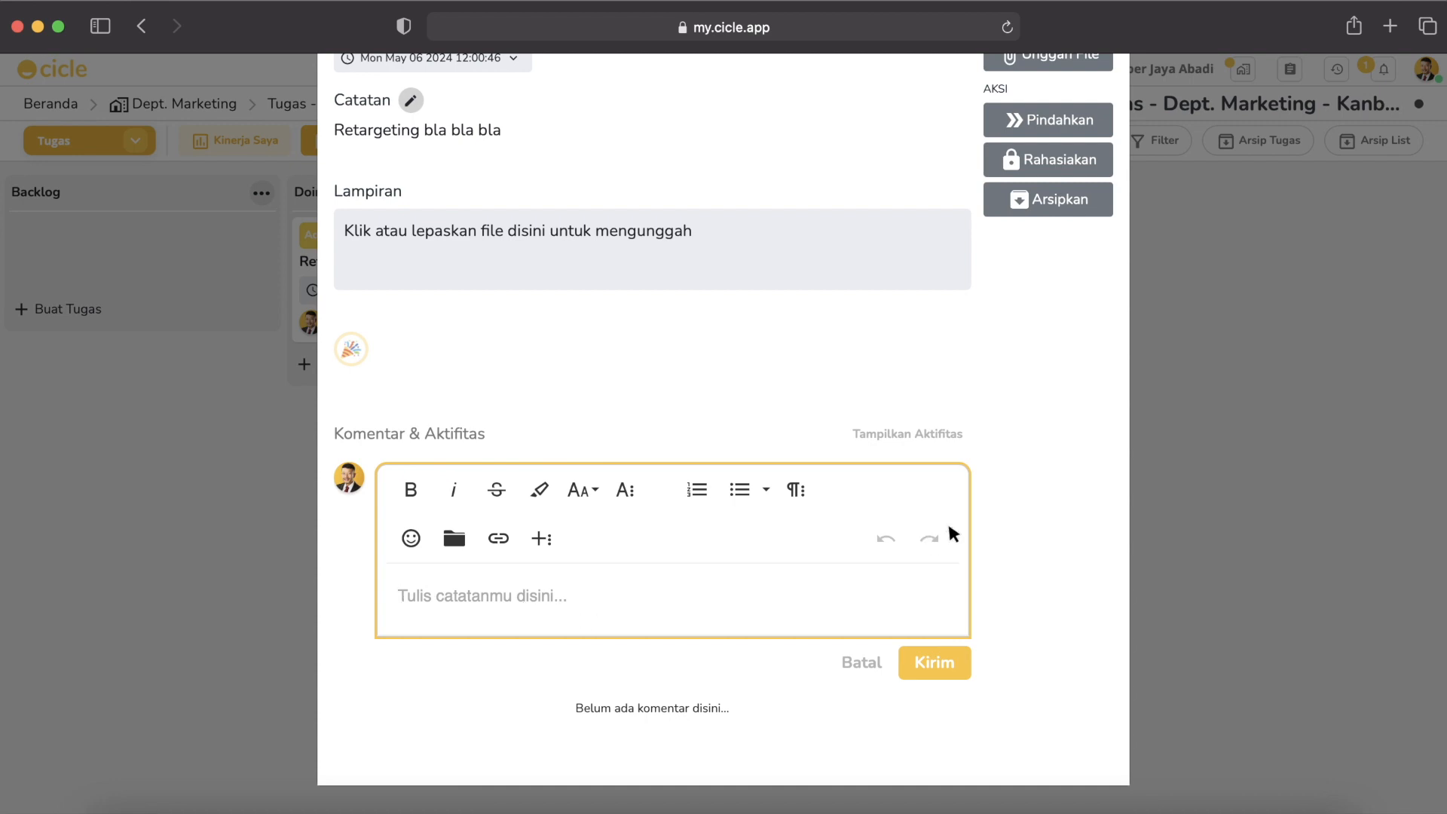
left_click(862, 649)
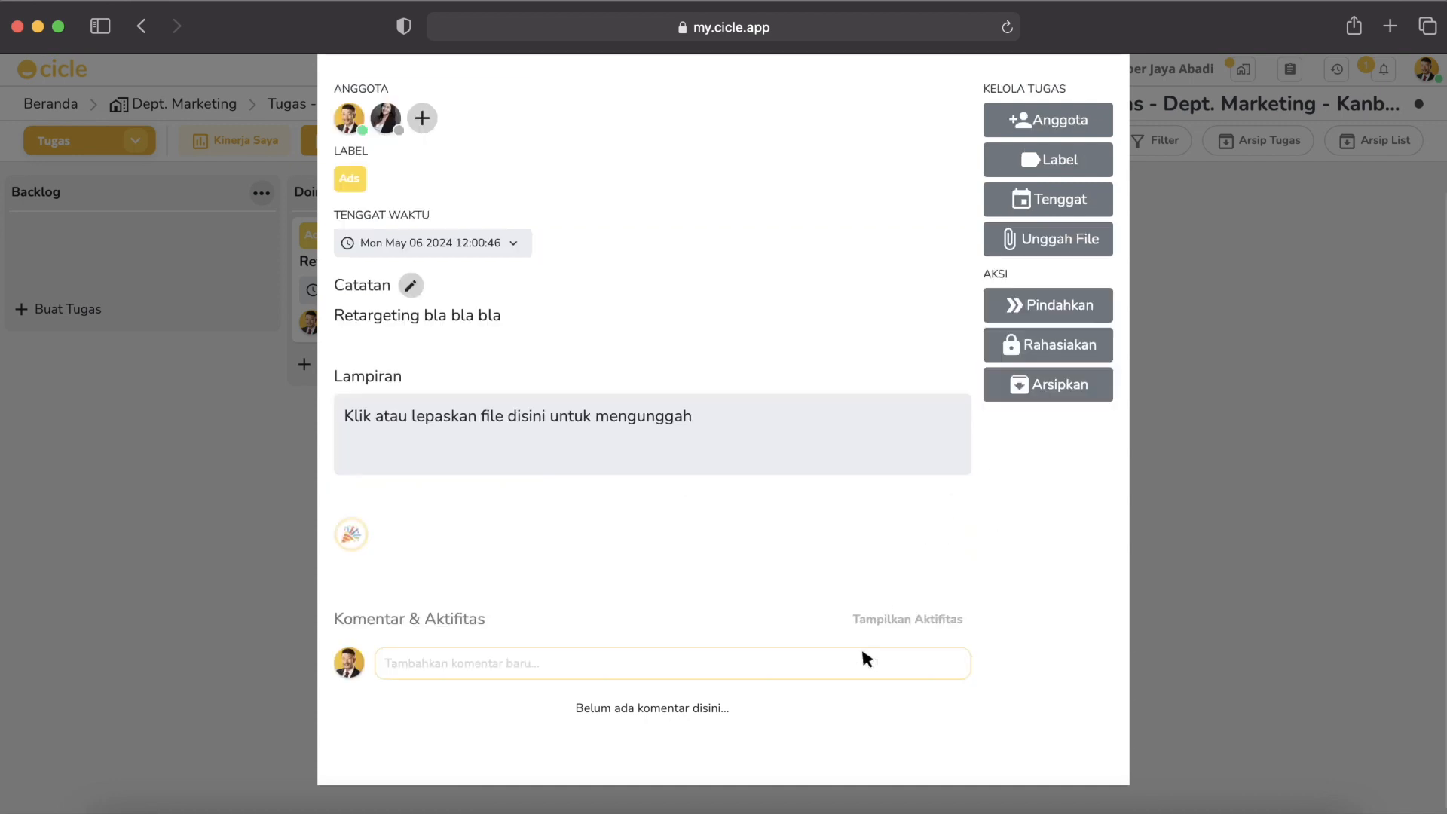
key("Escape")
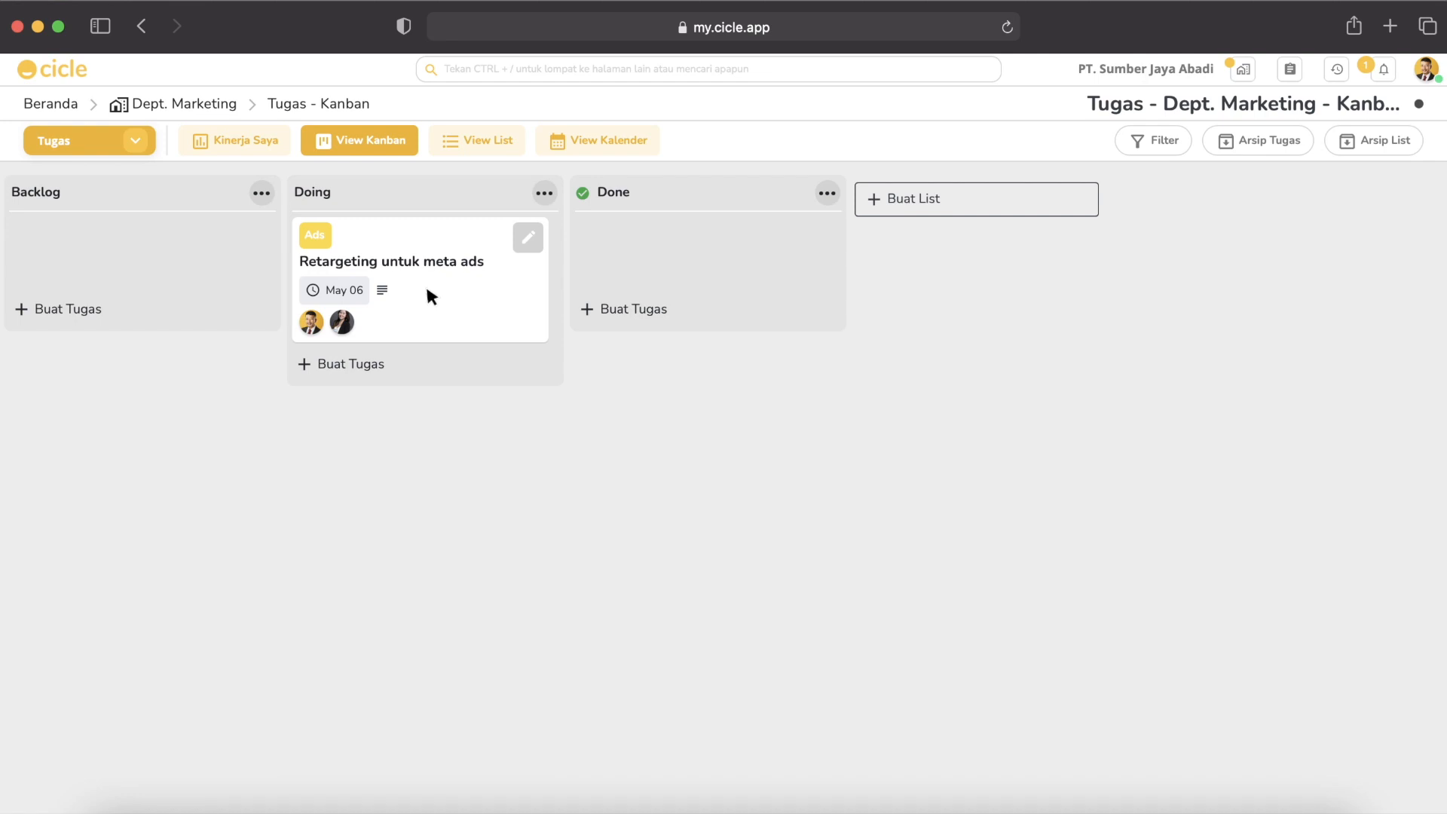
- Move the "Retargeting untuk meta ads" task from Doing to Done and review its deadline status
left_click_drag(427, 289, 741, 293)
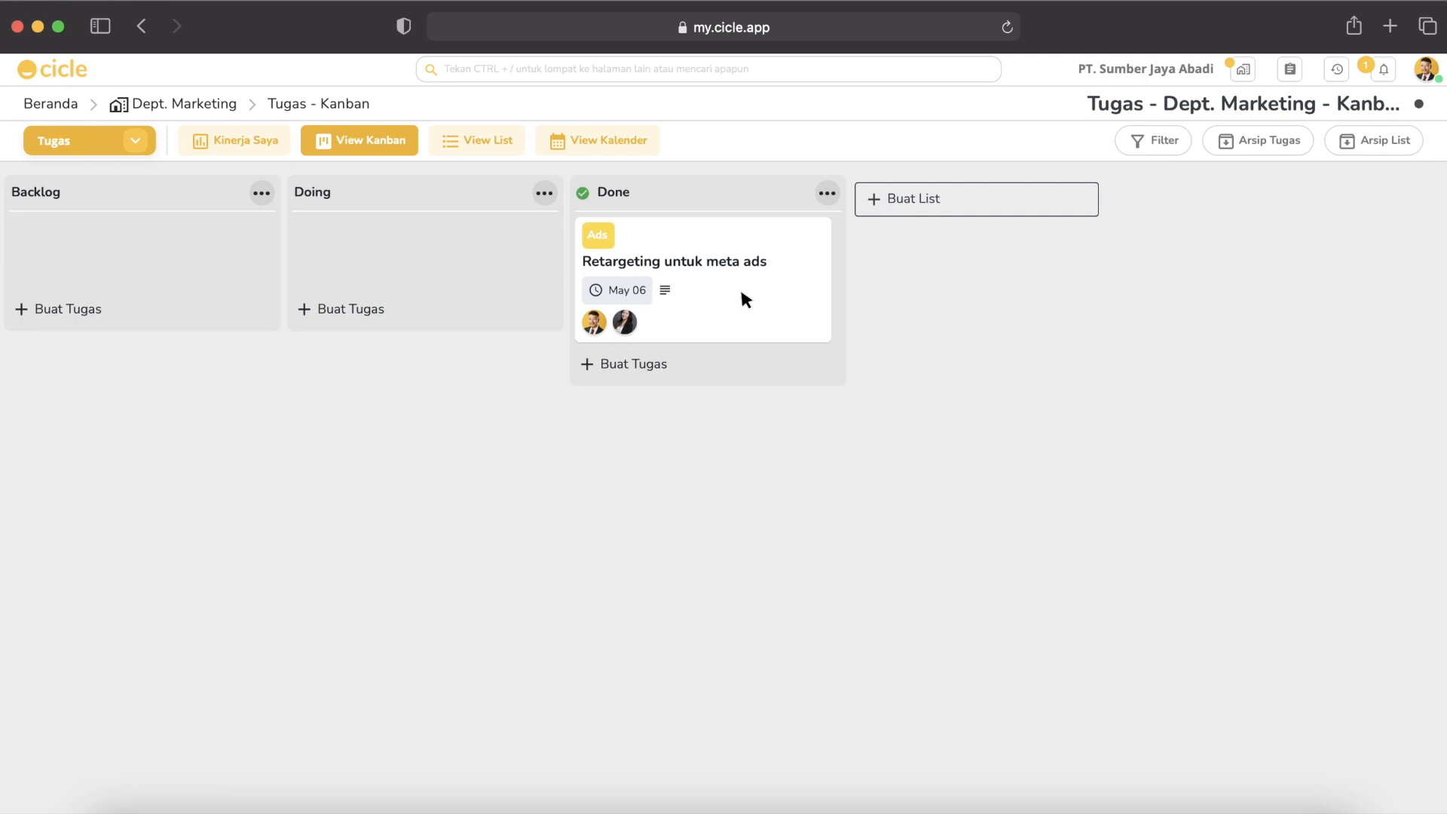
left_click(740, 292)
scroll(740, 292, "down", 3)
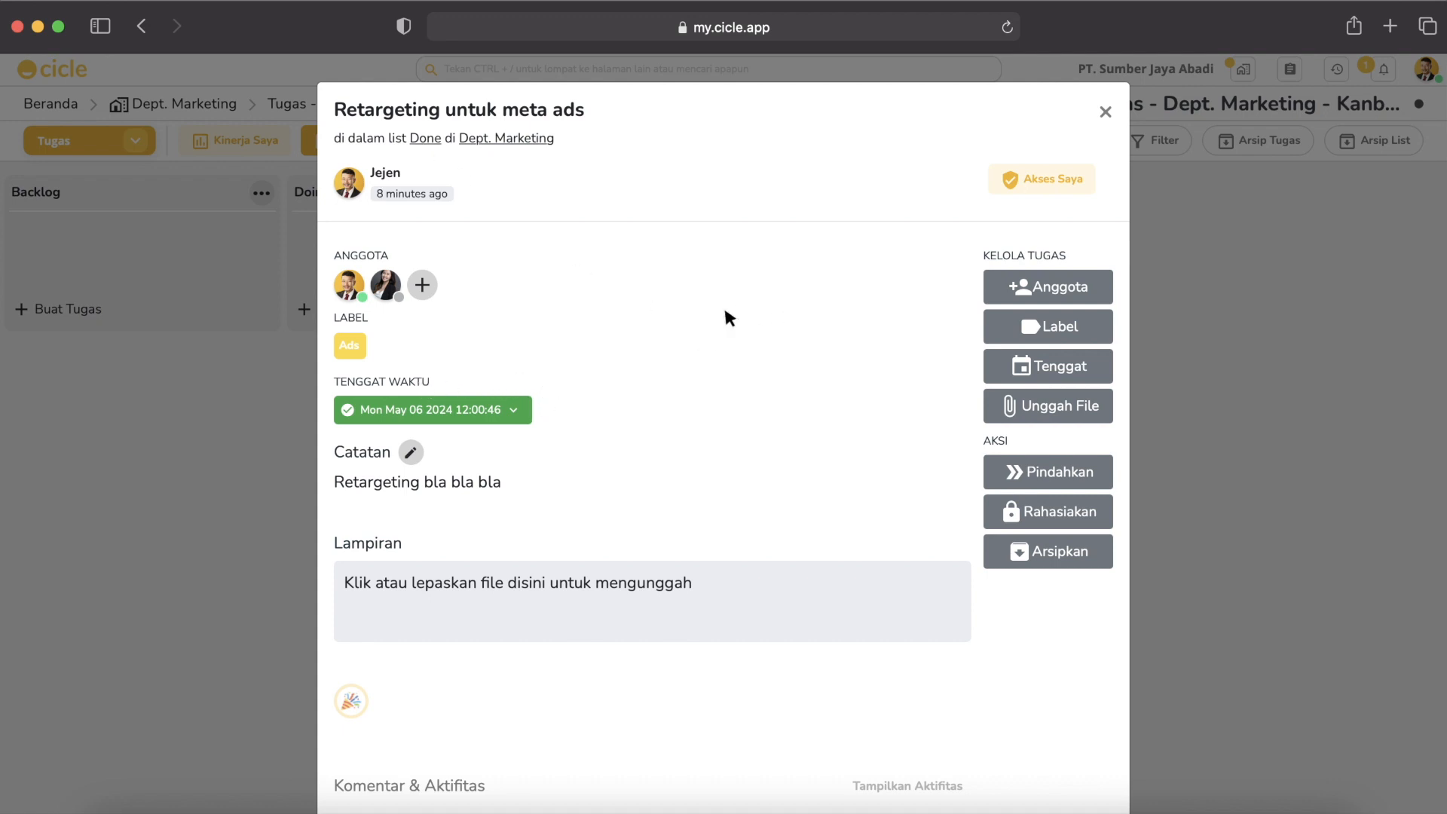
left_click(1106, 112)
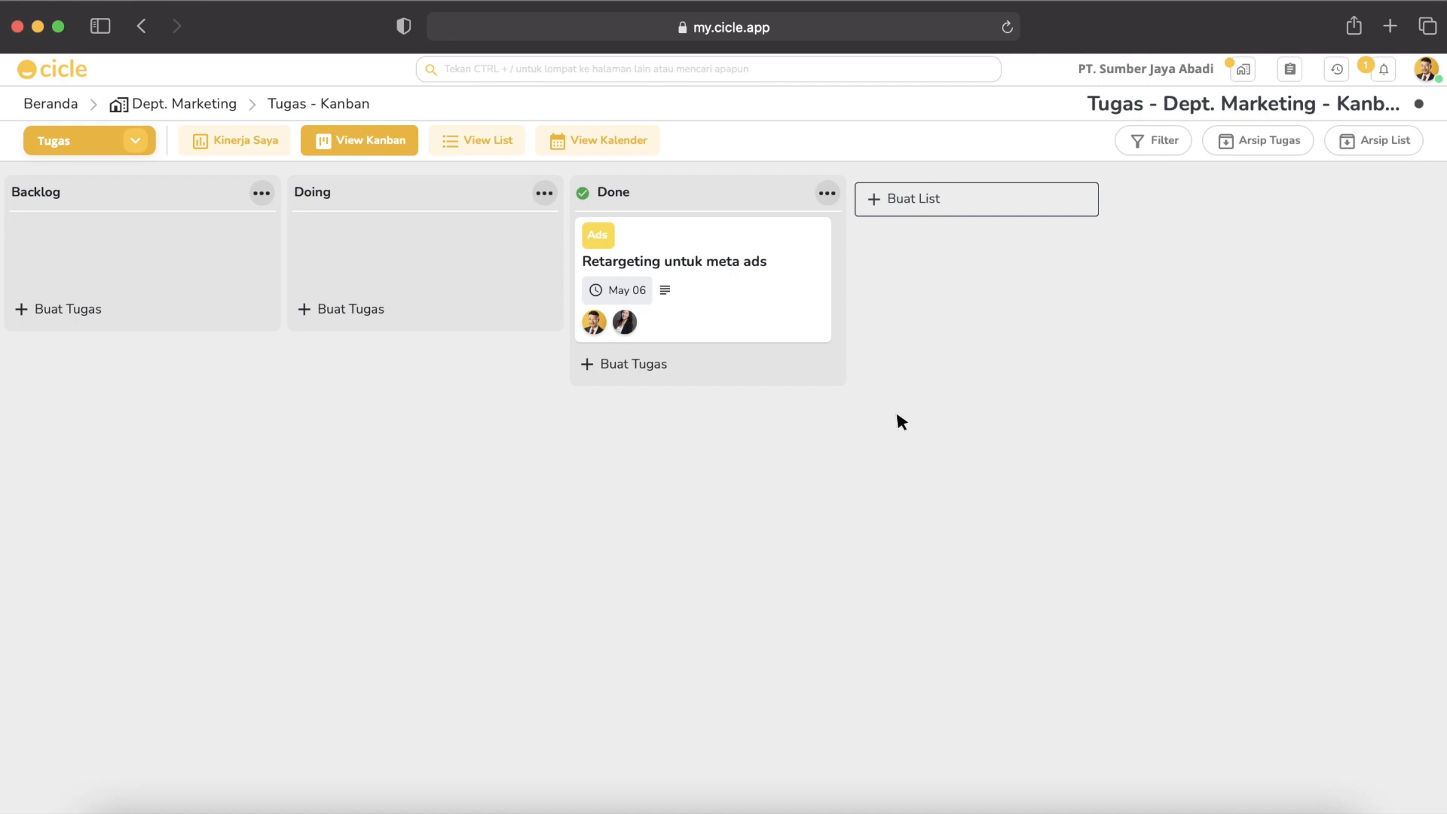
- Start a new team in the Proyek section of the home page, named "Pengajuan Offwork"
left_click(47, 105)
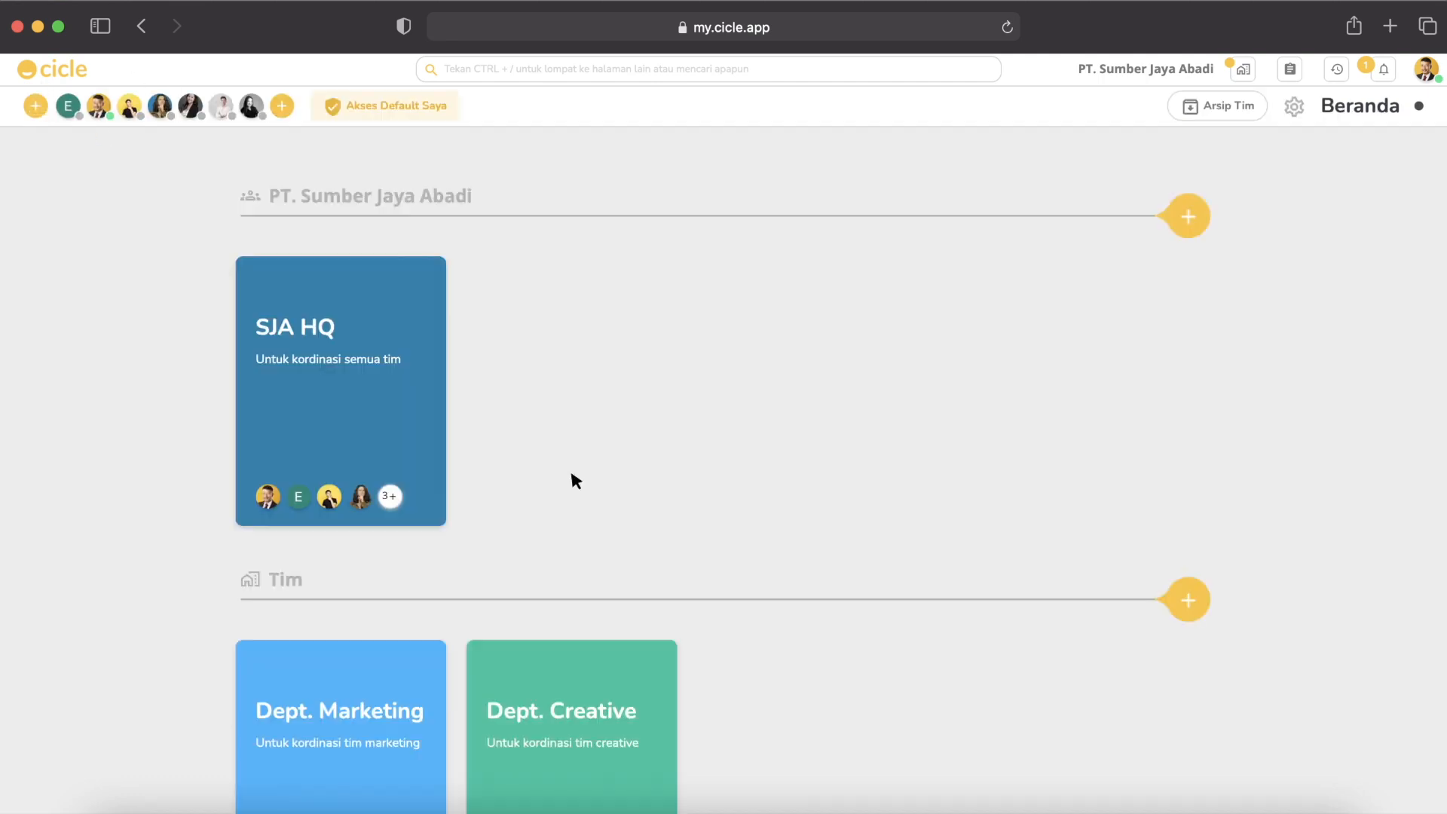
scroll(661, 559, "down", 6)
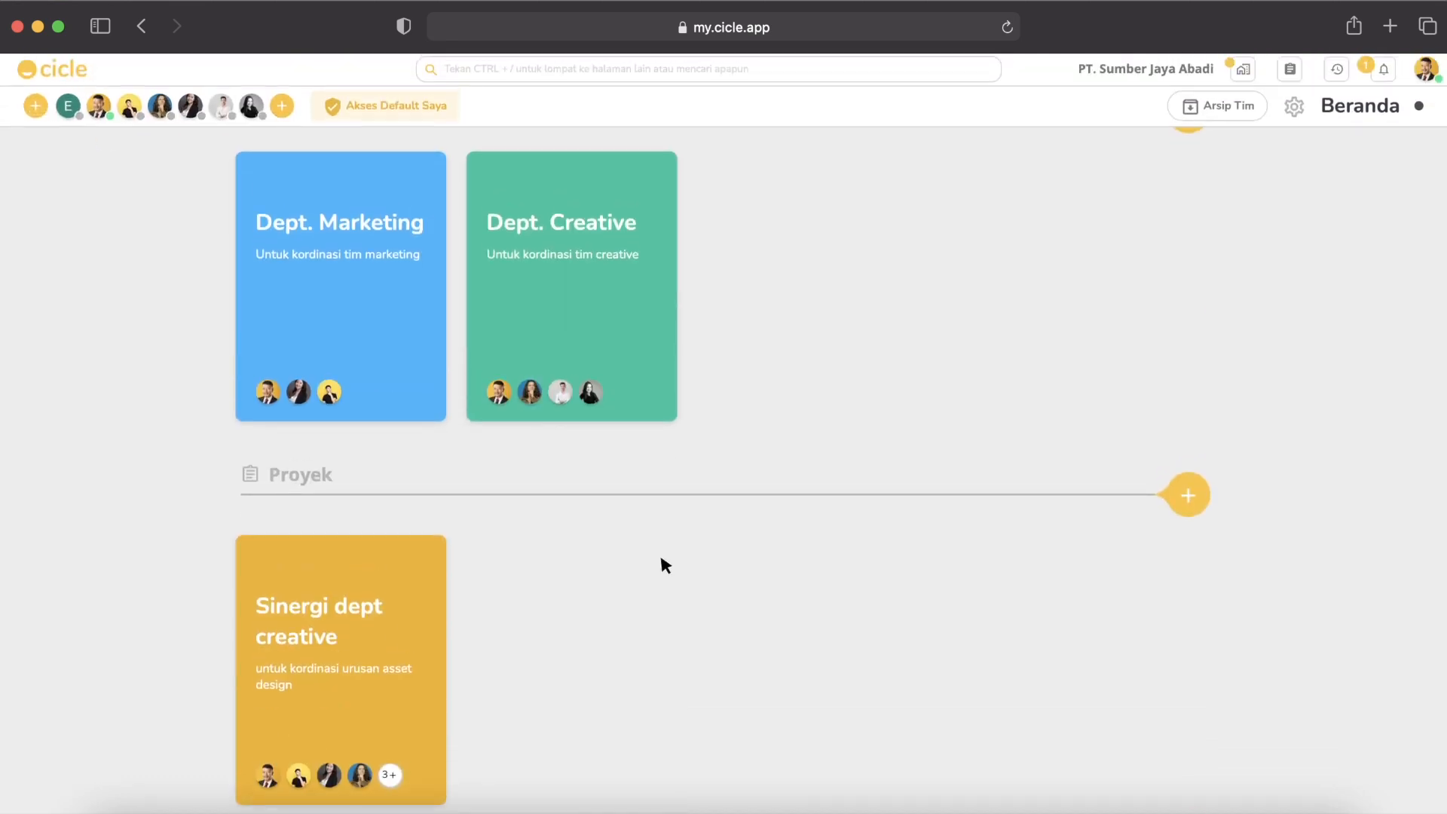
scroll(661, 565, "up", 3)
scroll(661, 565, "down", 3)
mouse_move(433, 592)
left_click(1186, 499)
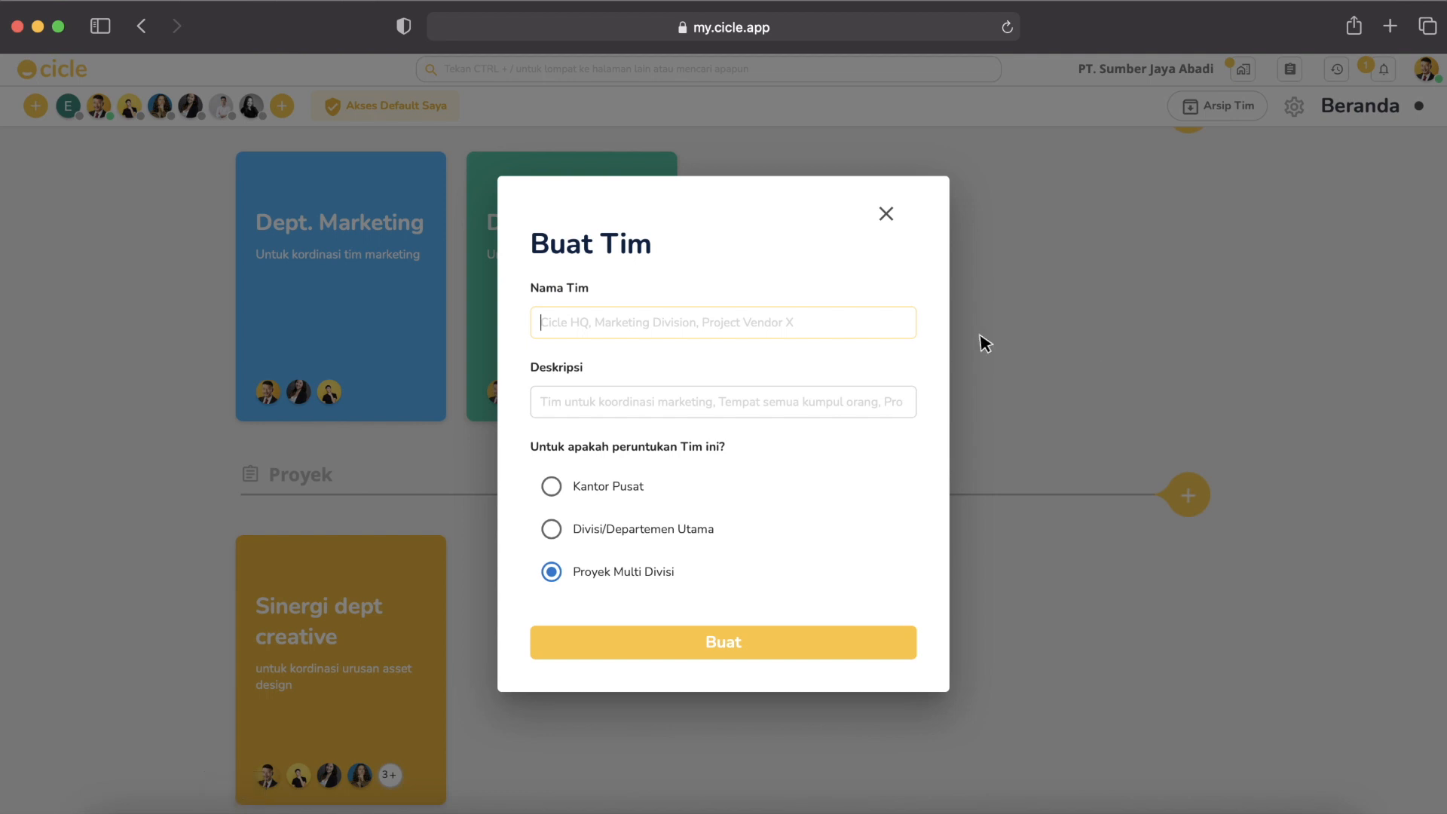
type("Penga")
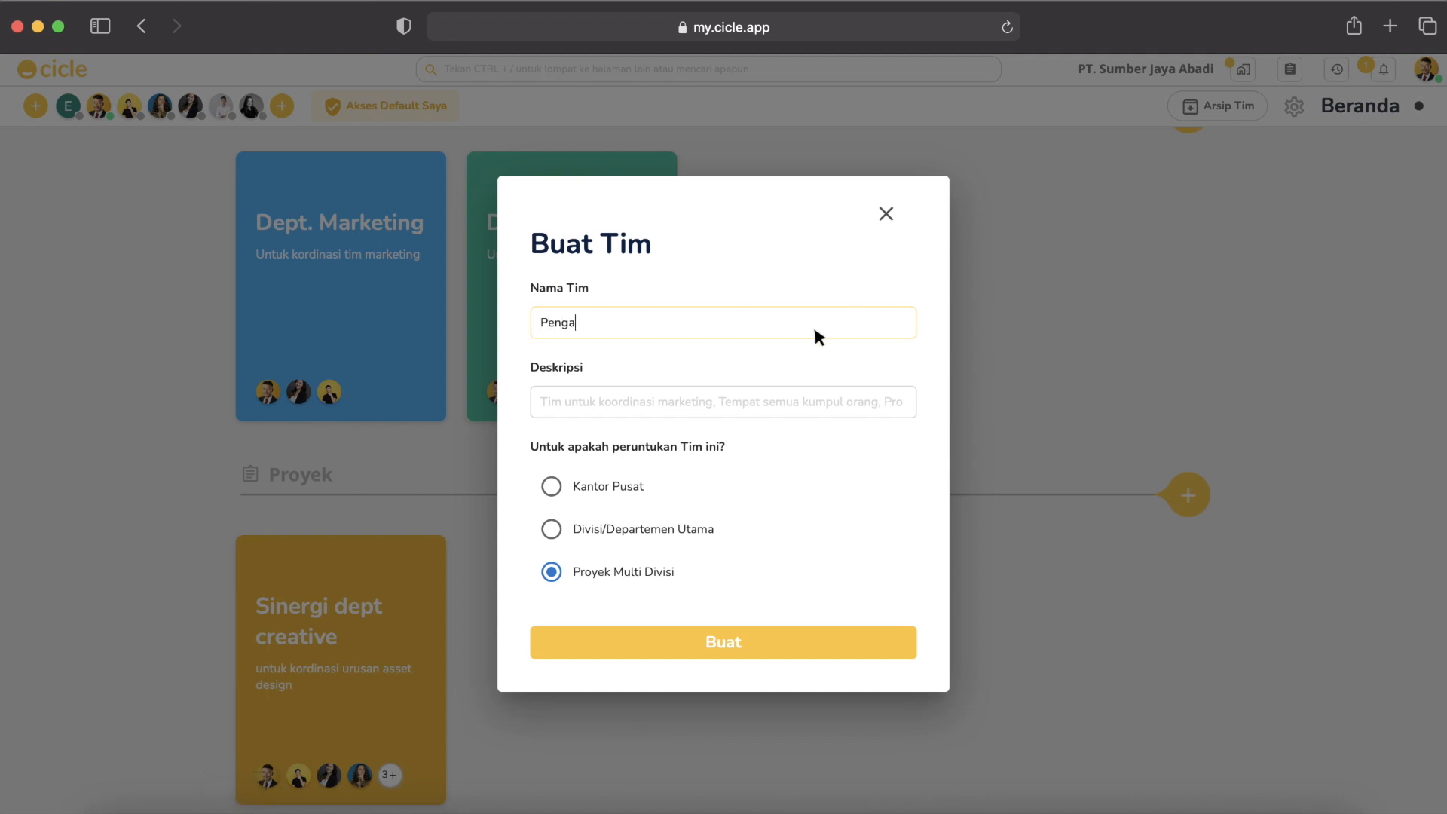
type("juan Offwork")
- Describe the new team as "Informasi mengenai offwork dan persetujuan", choose Proyek Multi Divisi as its purpose and create it
left_click(737, 413)
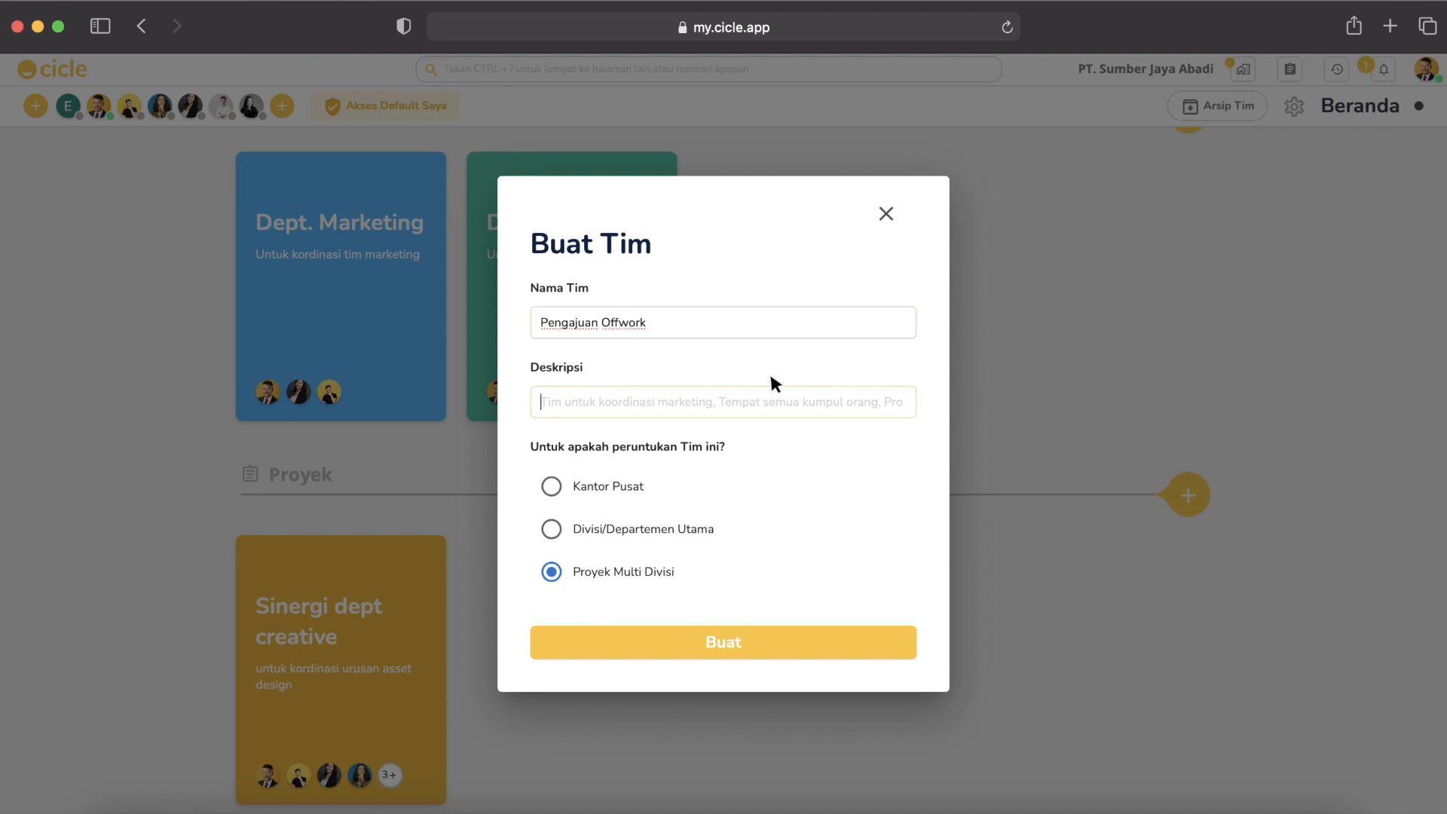
type("Informasi mengenai offwork dan per")
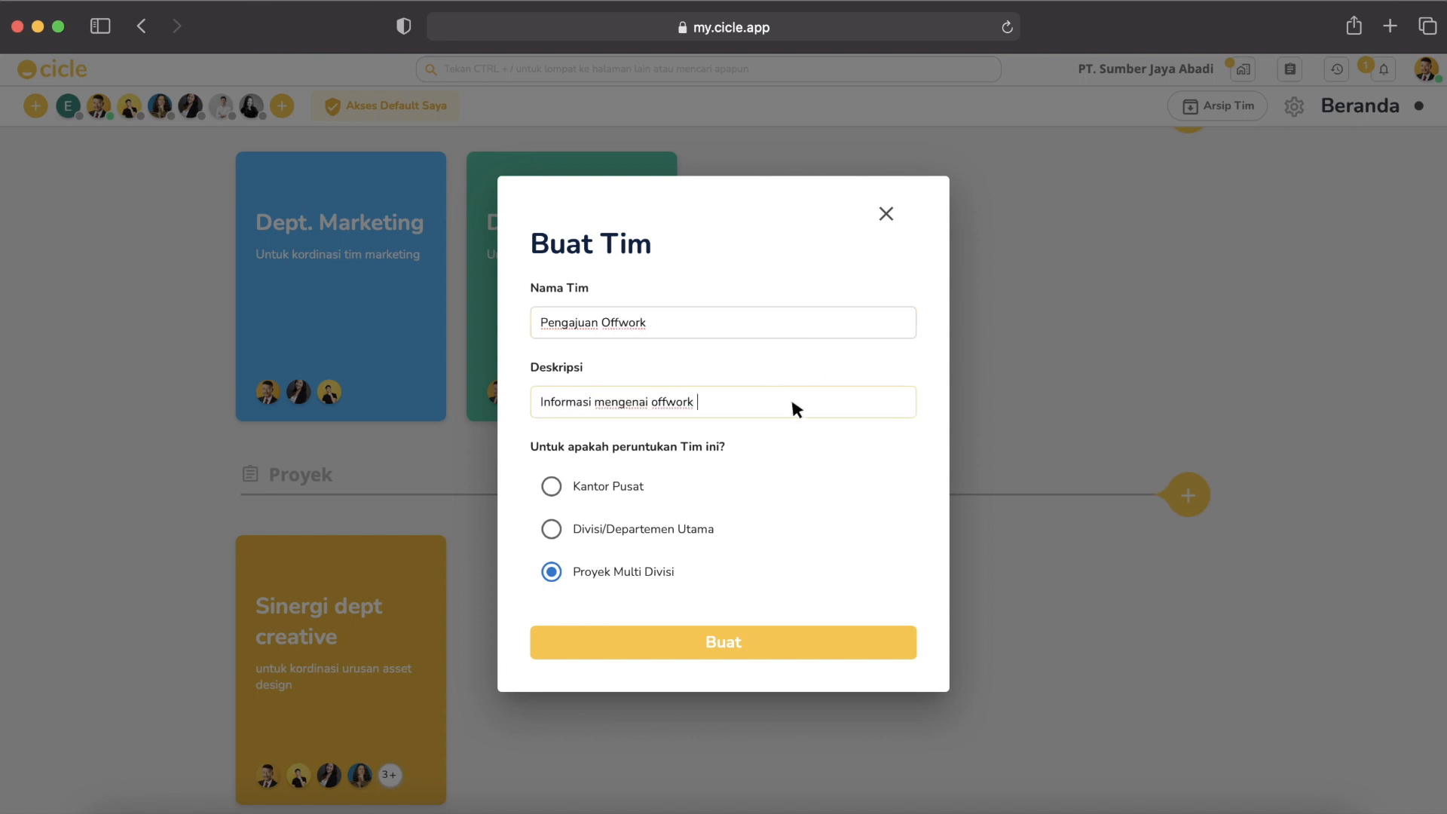
type("setujuan")
left_click(610, 575)
left_click(688, 647)
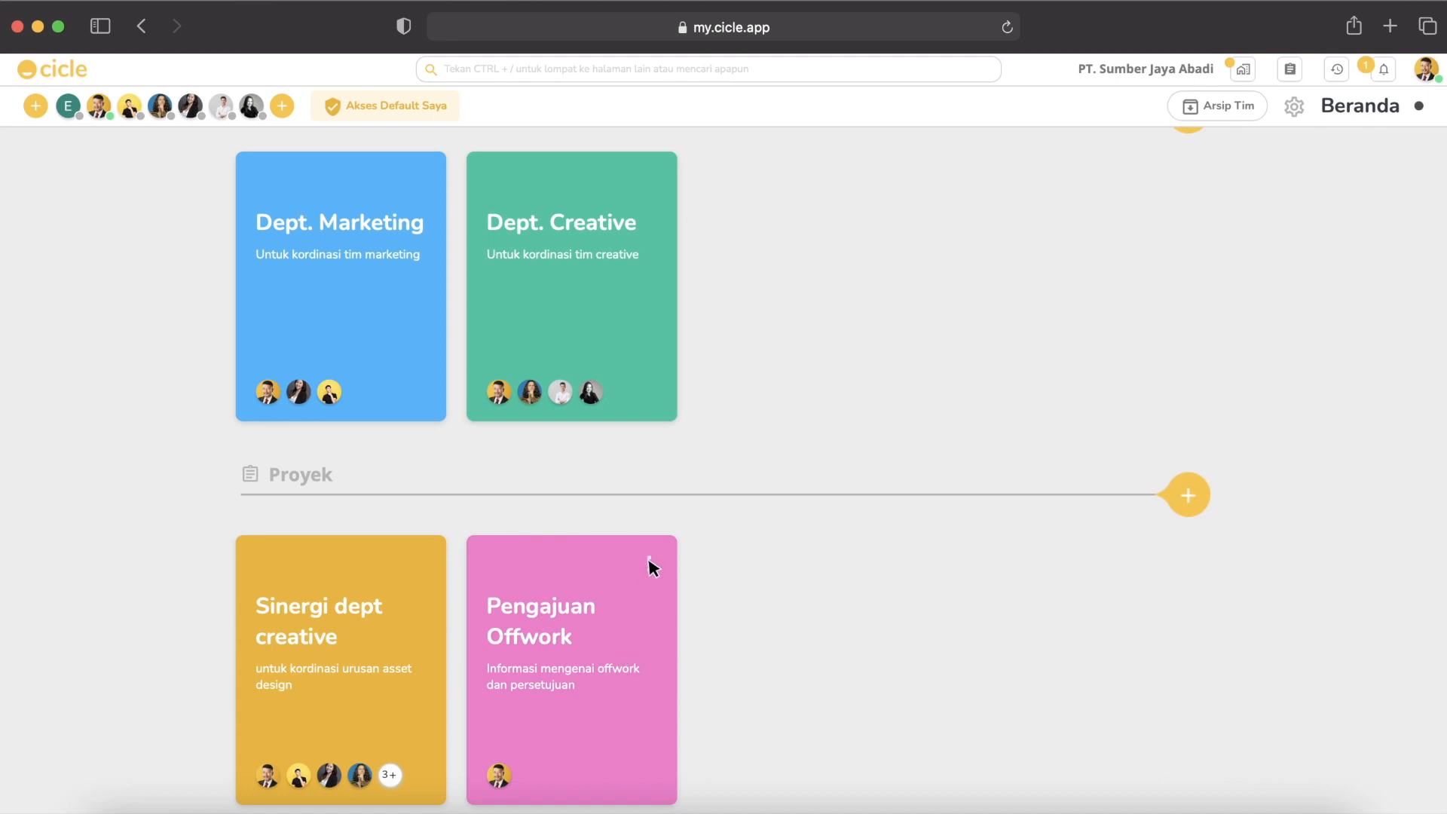
- Add all remaining company members to the Pengajuan Offwork project and apply the member selection
left_click(648, 563)
left_click(682, 603)
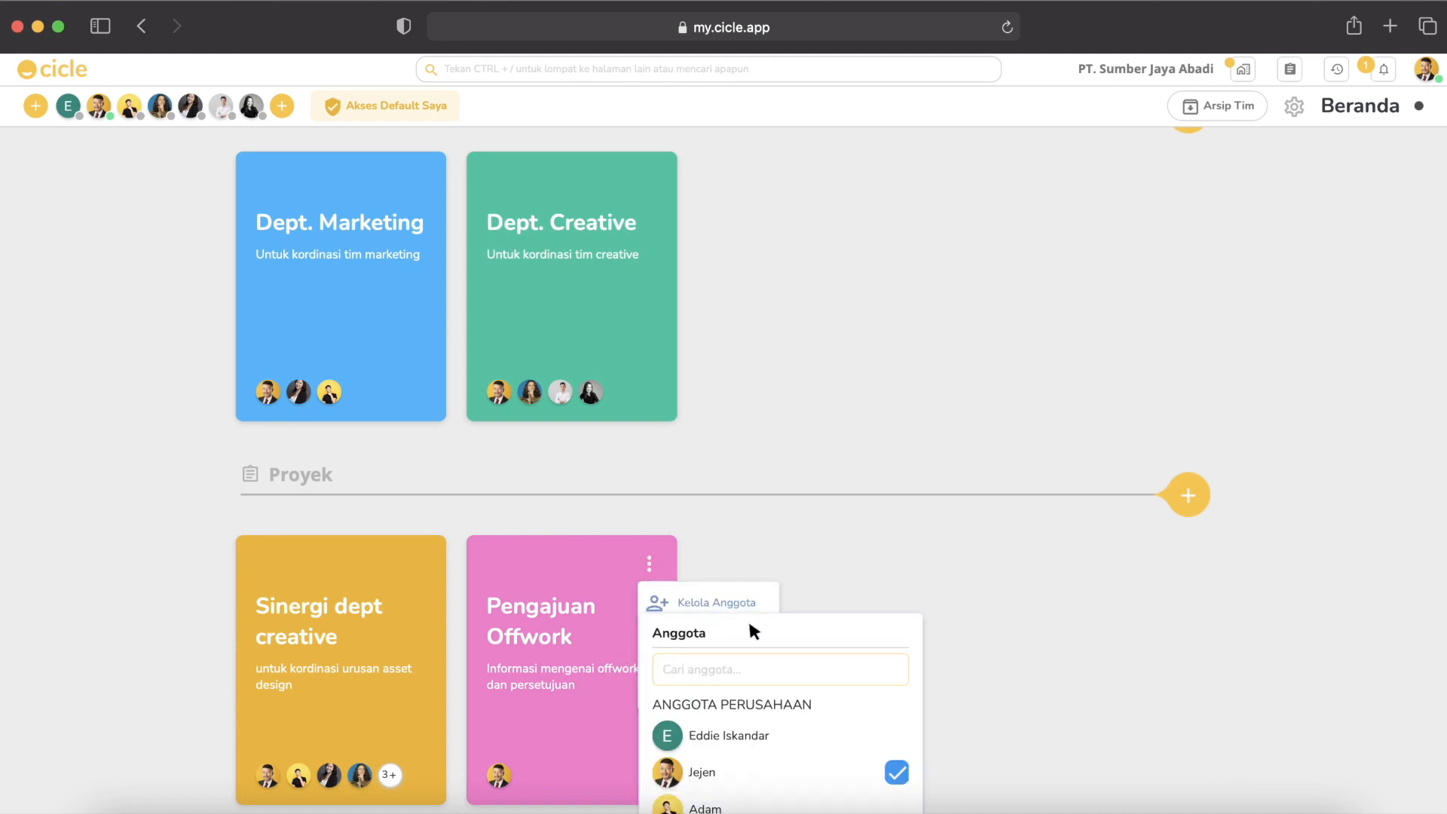
scroll(753, 614, "down", 3)
left_click(898, 585)
left_click(894, 517)
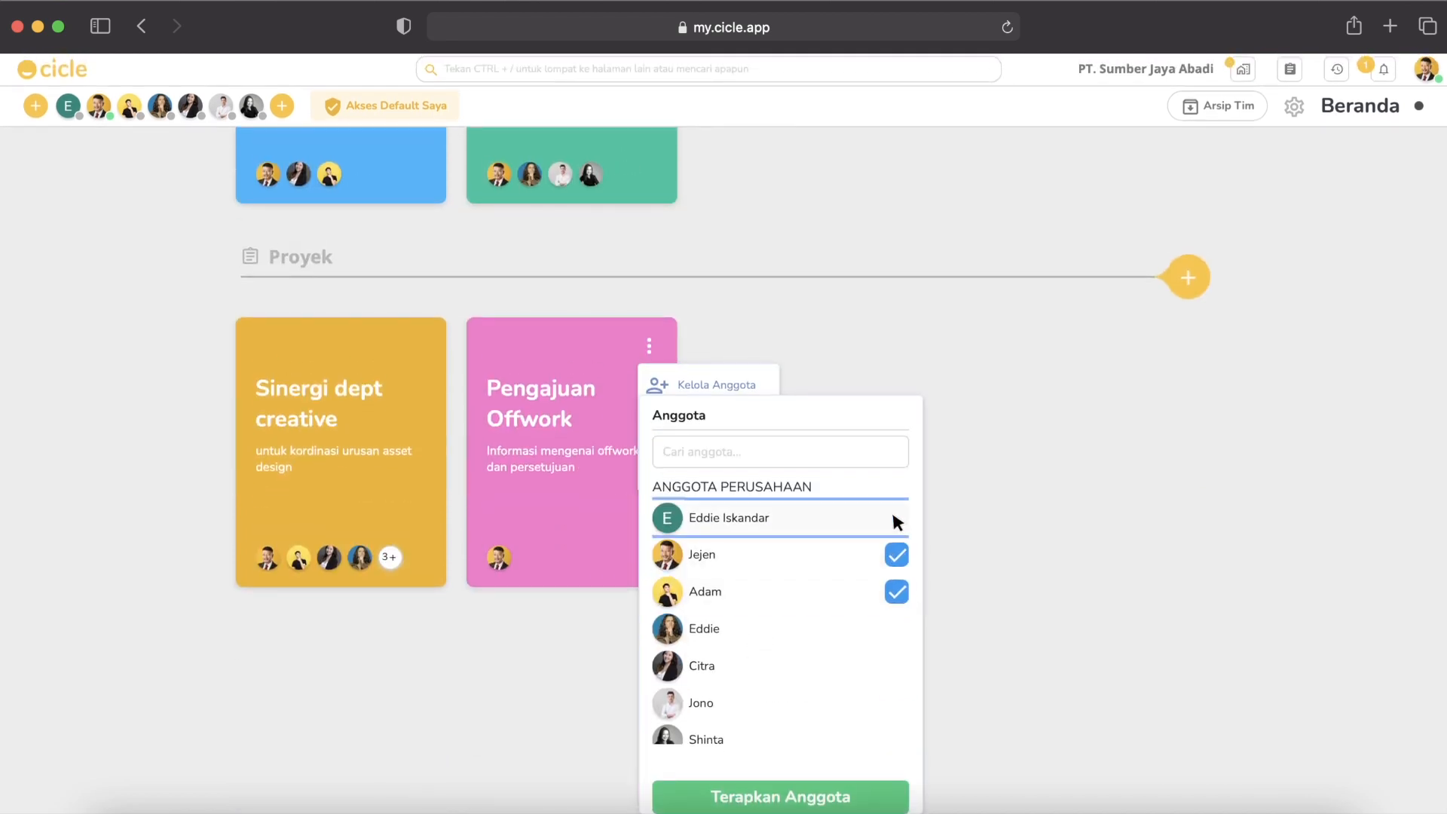
left_click(898, 630)
left_click(905, 672)
left_click(899, 705)
left_click(889, 738)
left_click(833, 795)
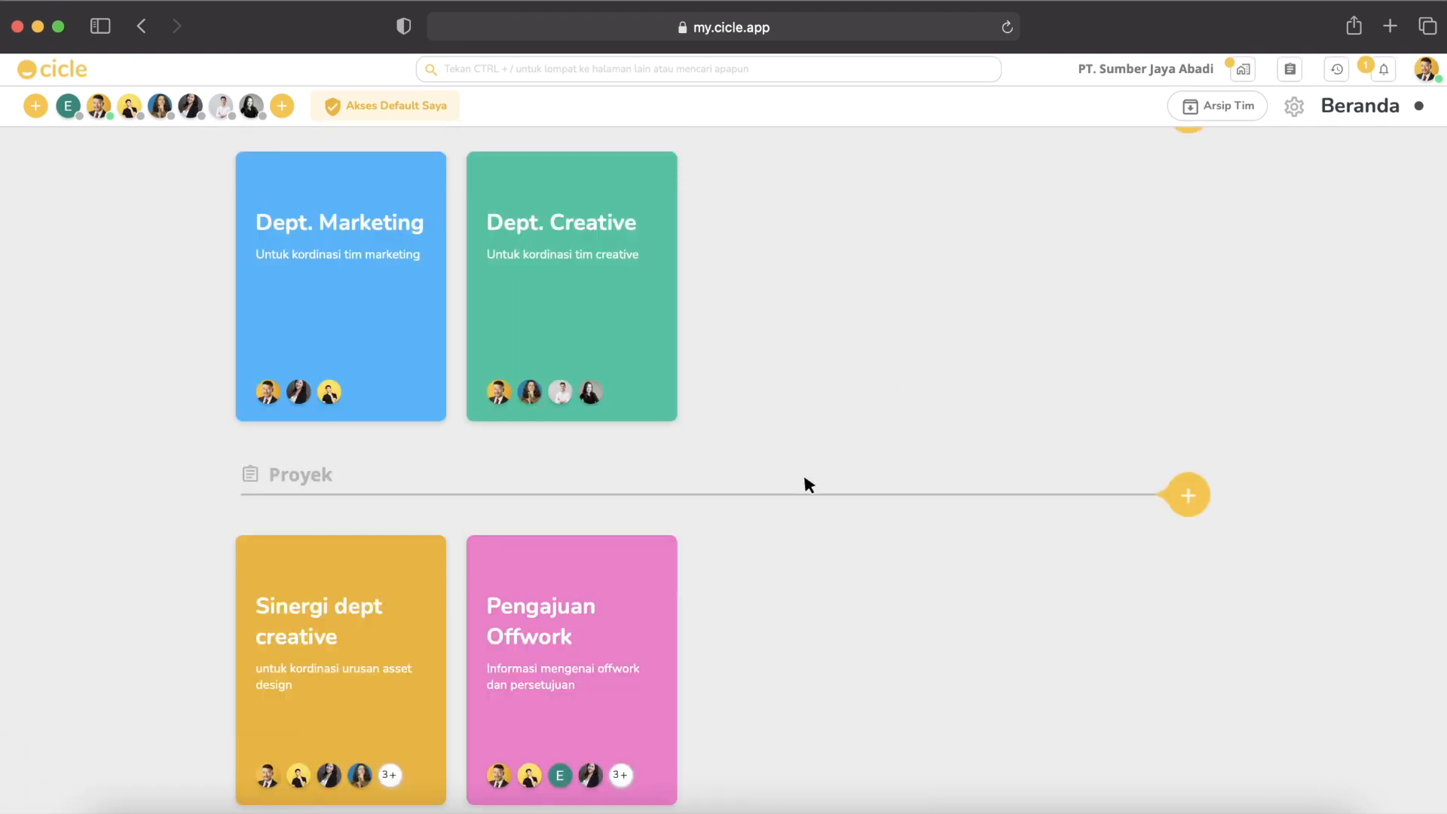
- Open the Tugas board of the Pengajuan Offwork project and create a list named "Pengajuan"
left_click(626, 616)
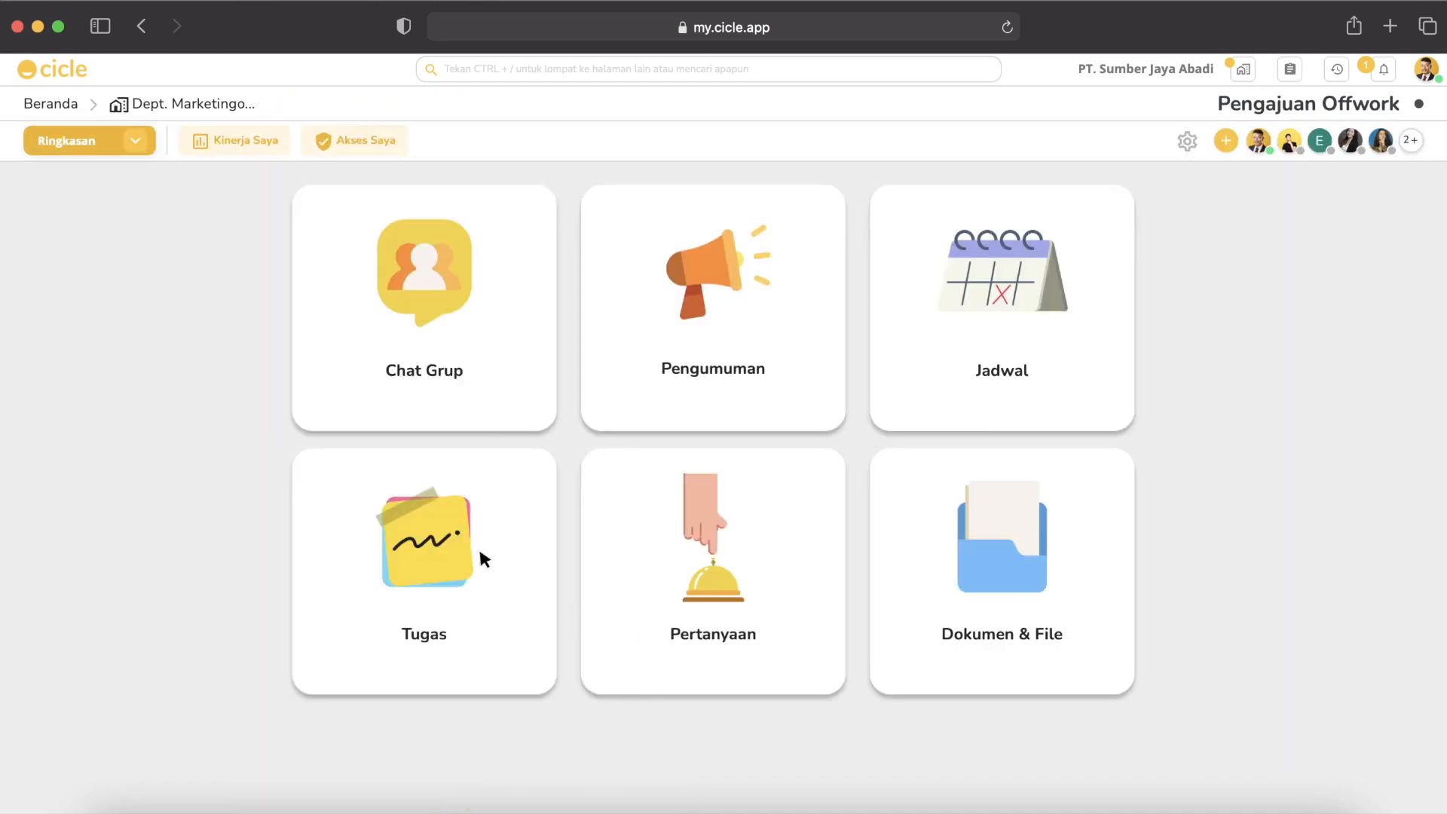
left_click(482, 558)
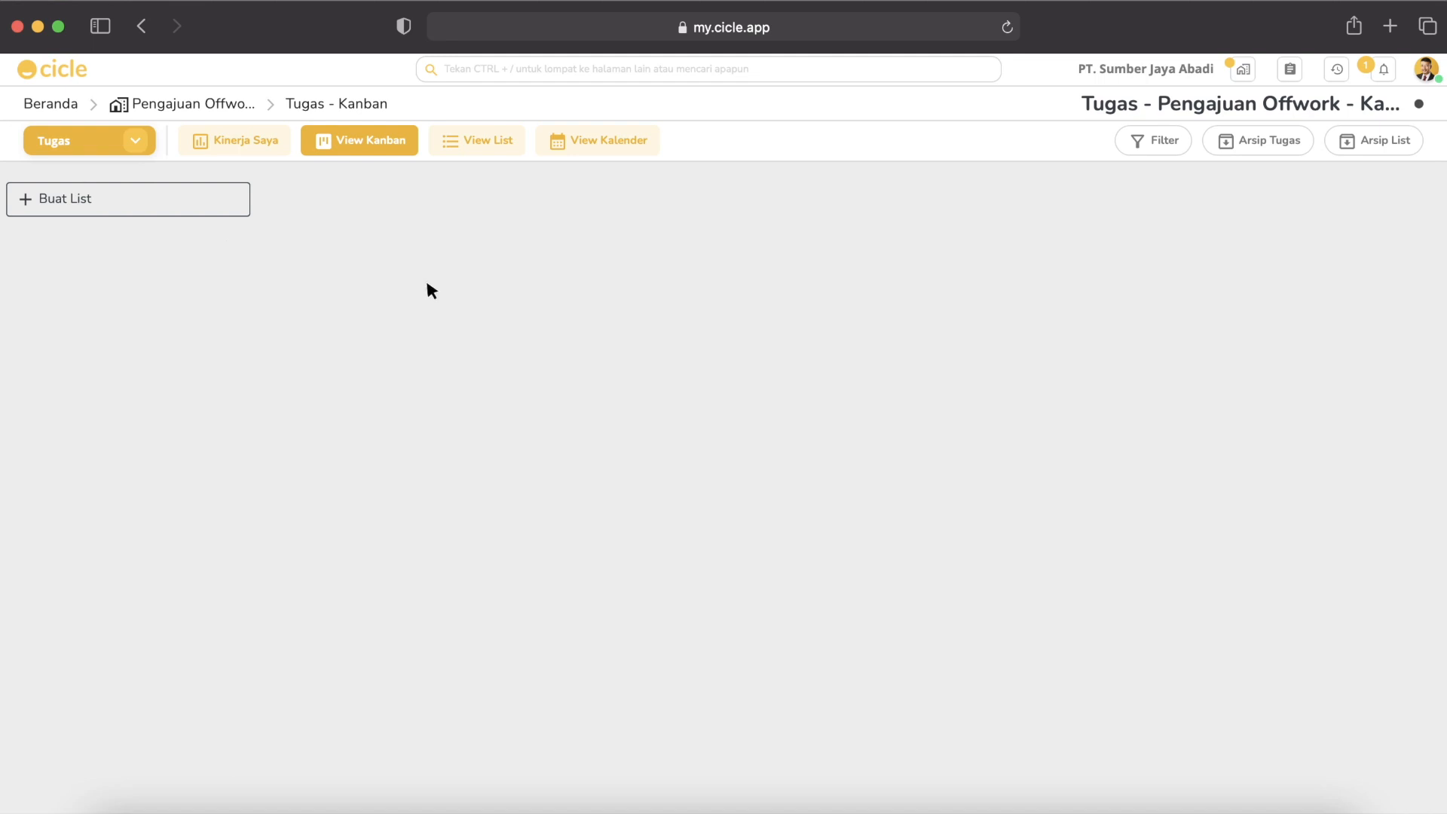
left_click(221, 201)
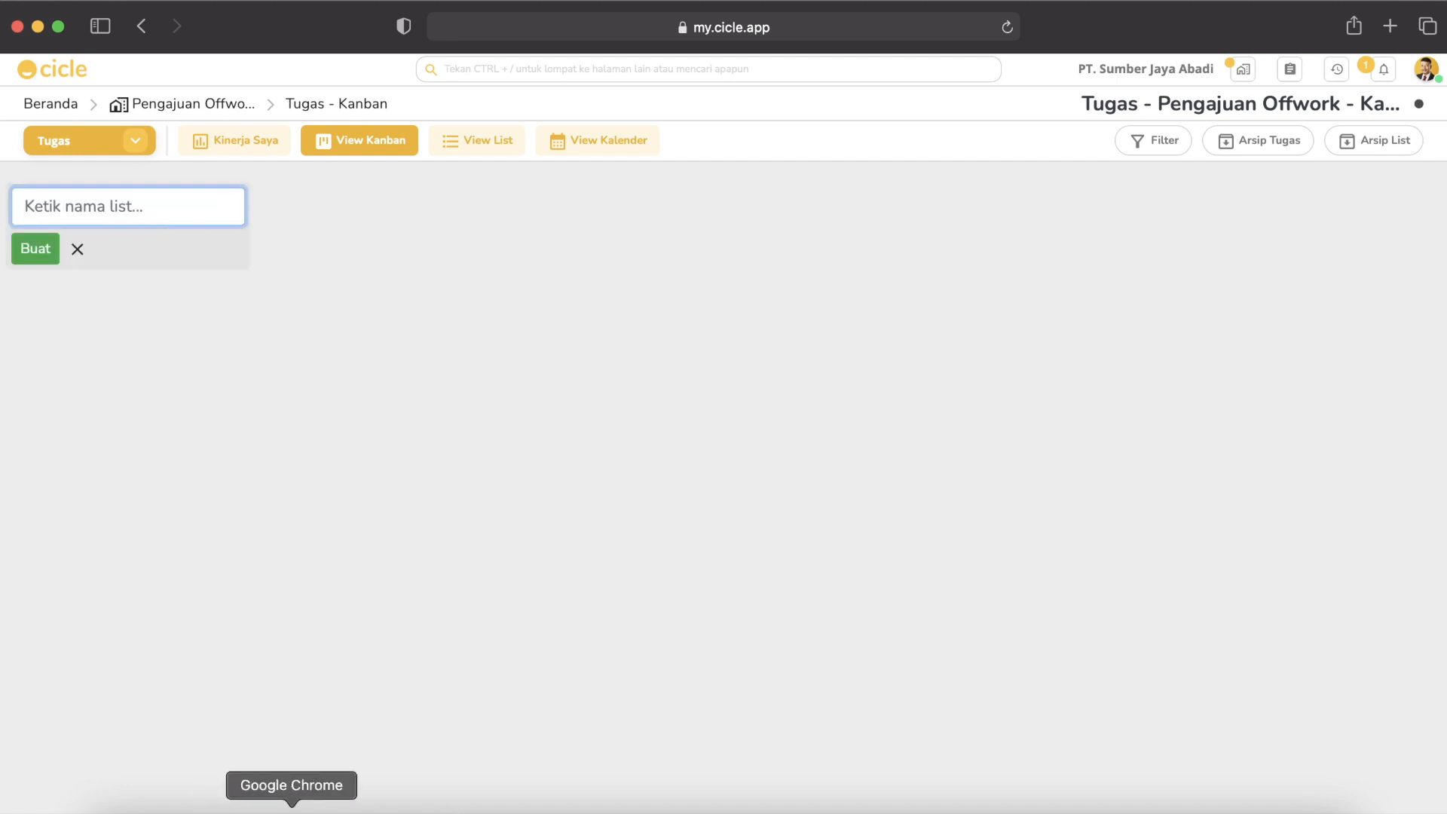
type("Pengajuan")
key("Return")
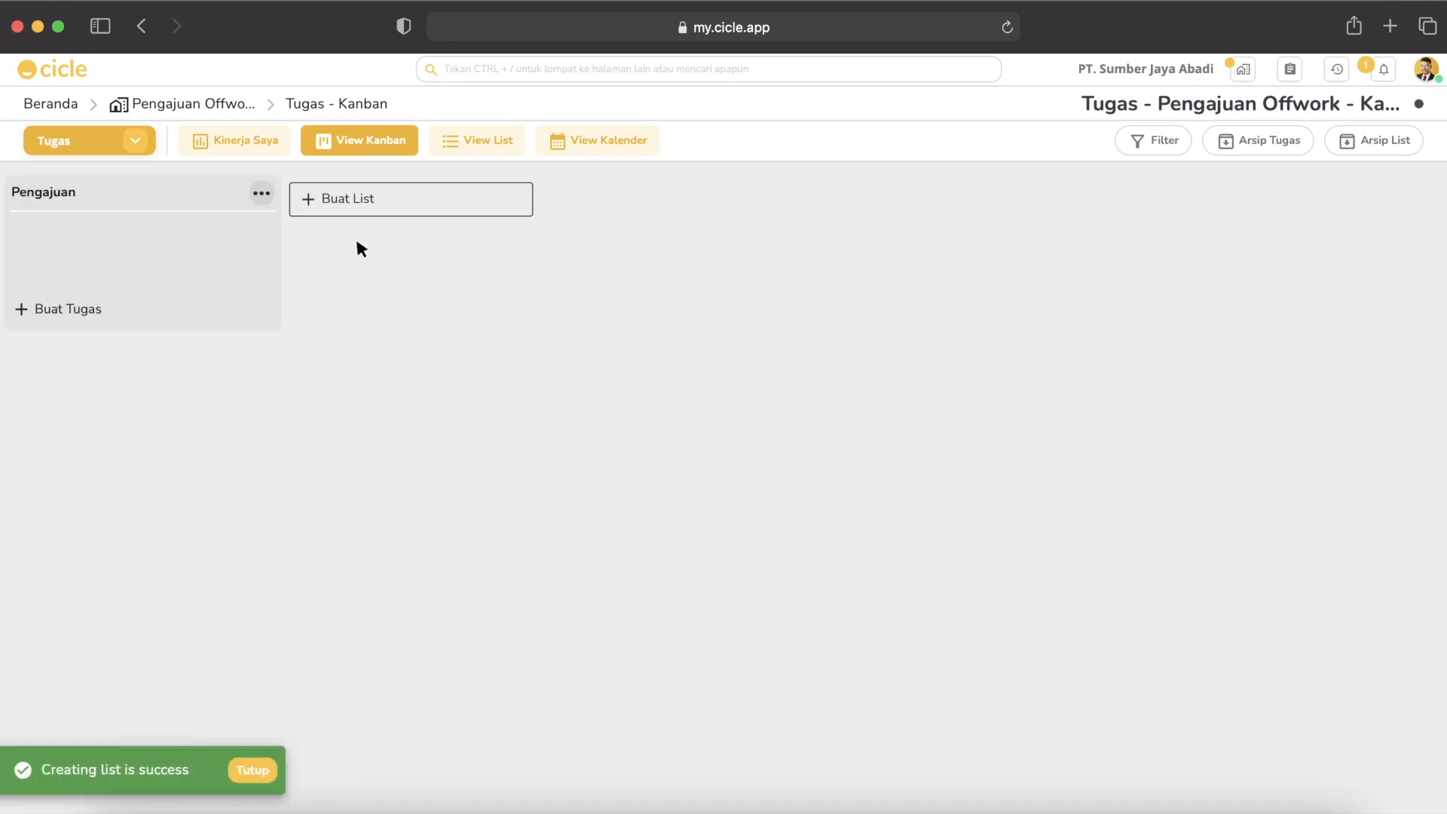
- Create two more lists on the board, named "Approval Leader" and "Approval HR"
left_click(497, 215)
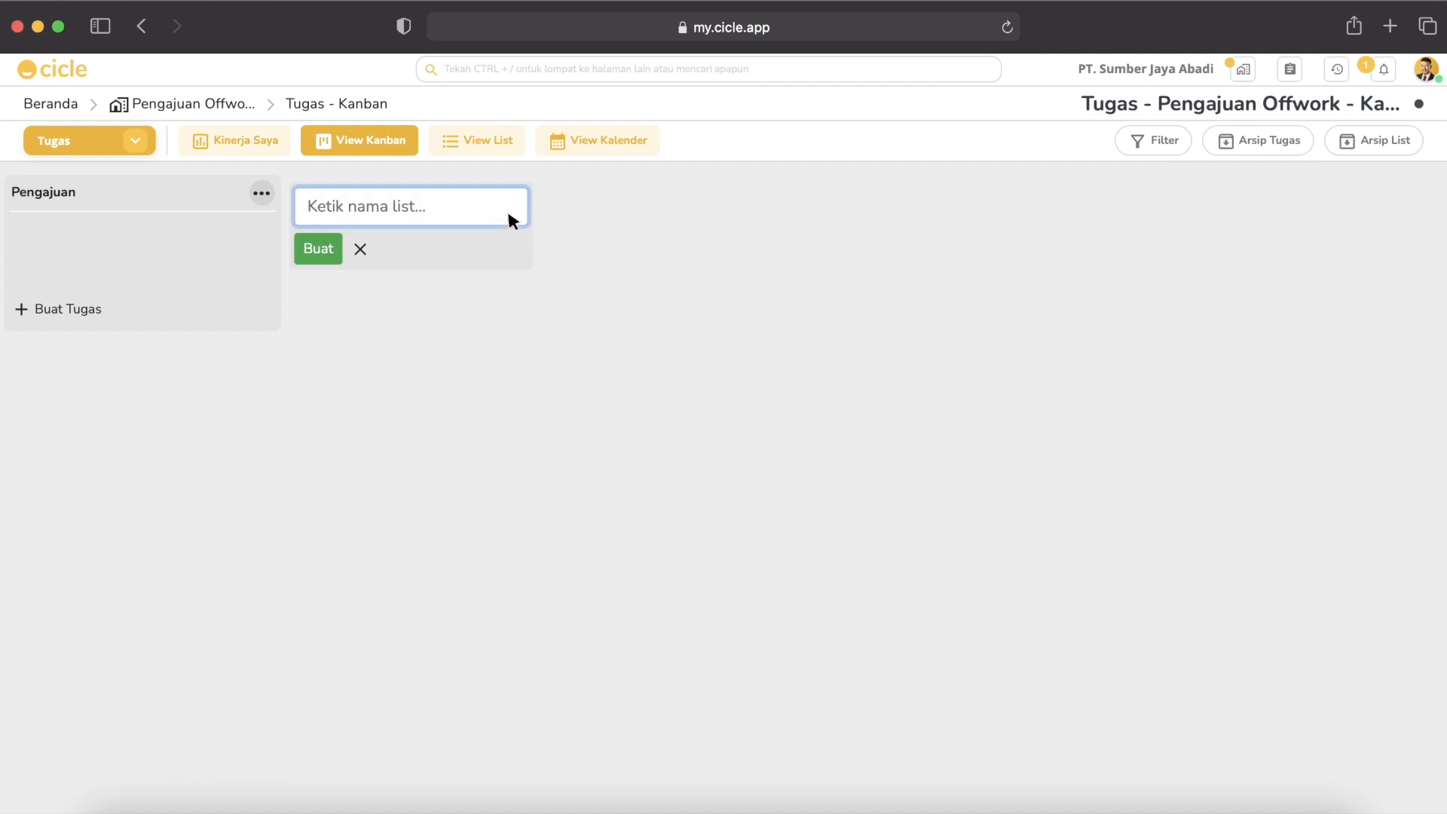
type("Approval Leader")
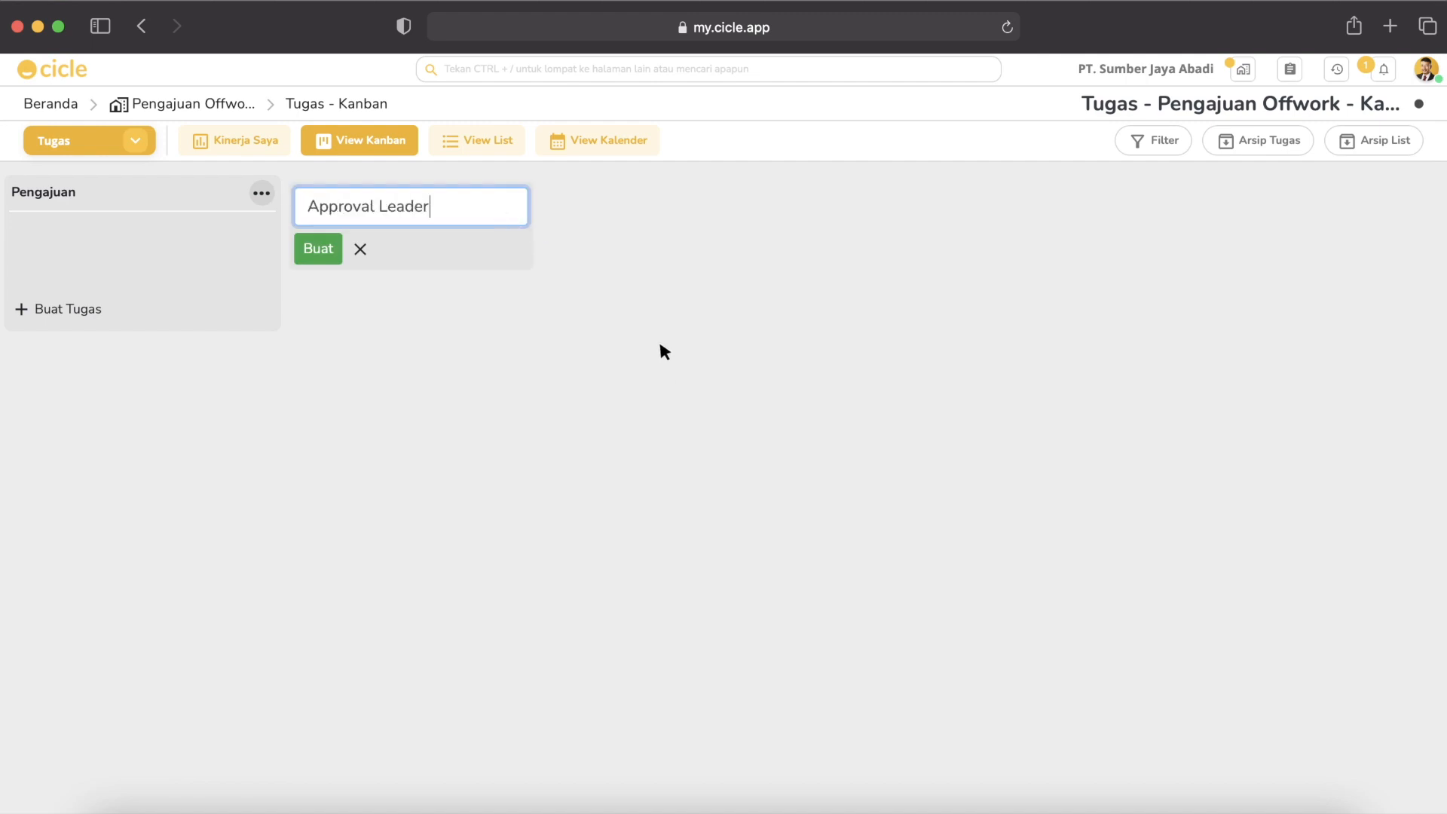
key("Return")
left_click(655, 207)
type("Approval HR")
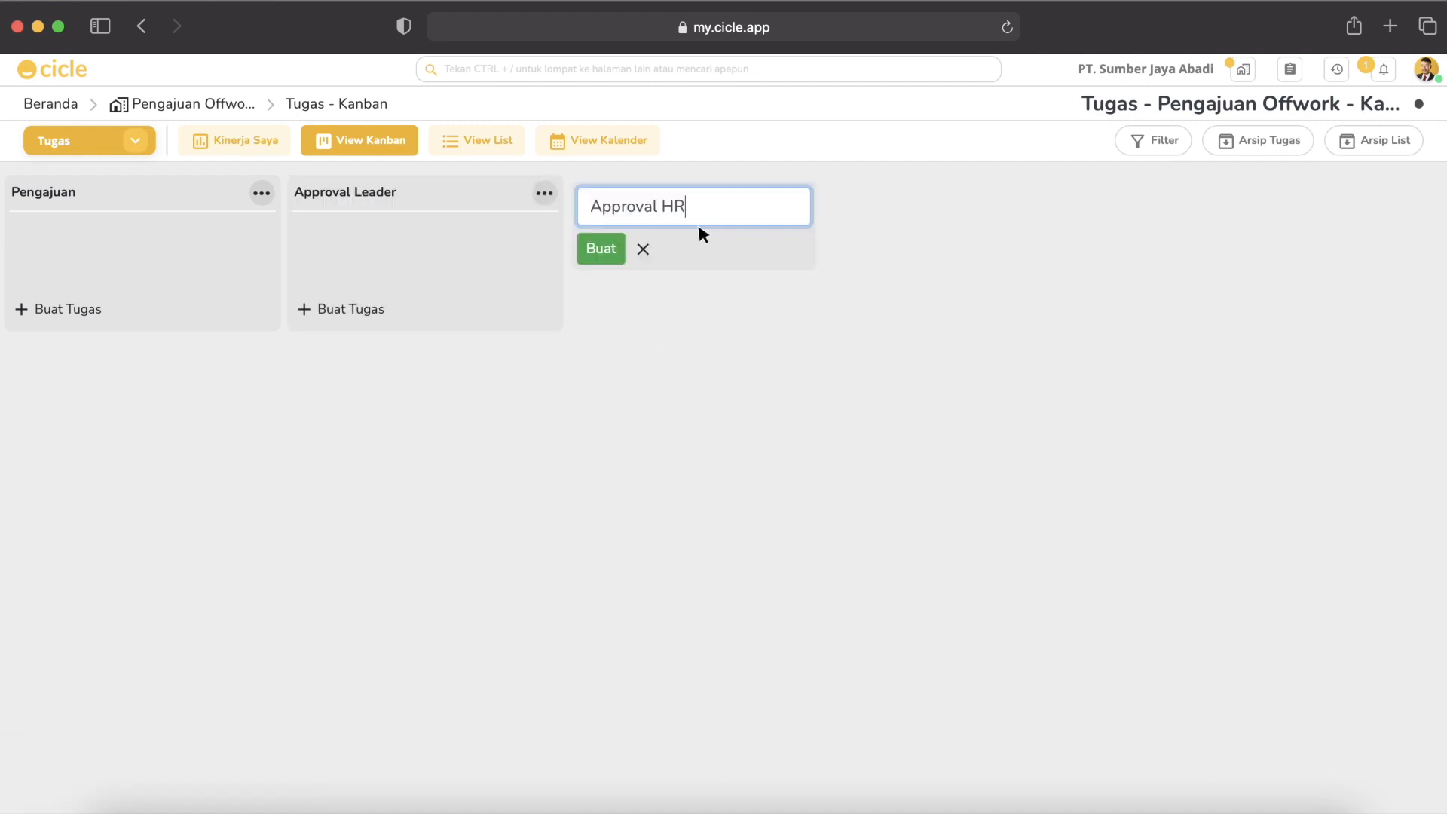
left_click(602, 250)
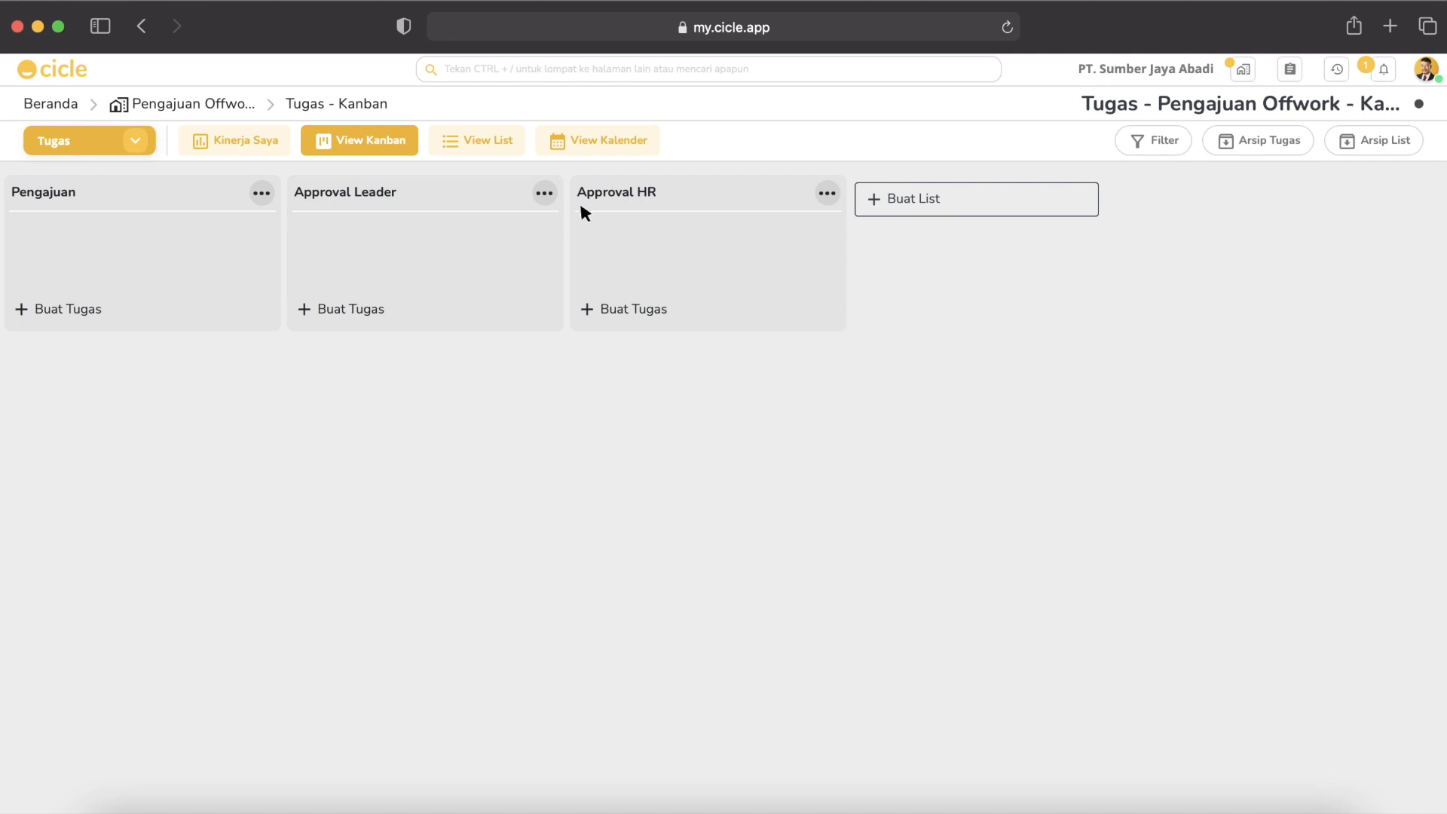
- Create a task in the Pengajuan list titled "Offwork - 30 April - Sakit" followed by the employee's name and "CEO", separated by hyphens
left_click(105, 310)
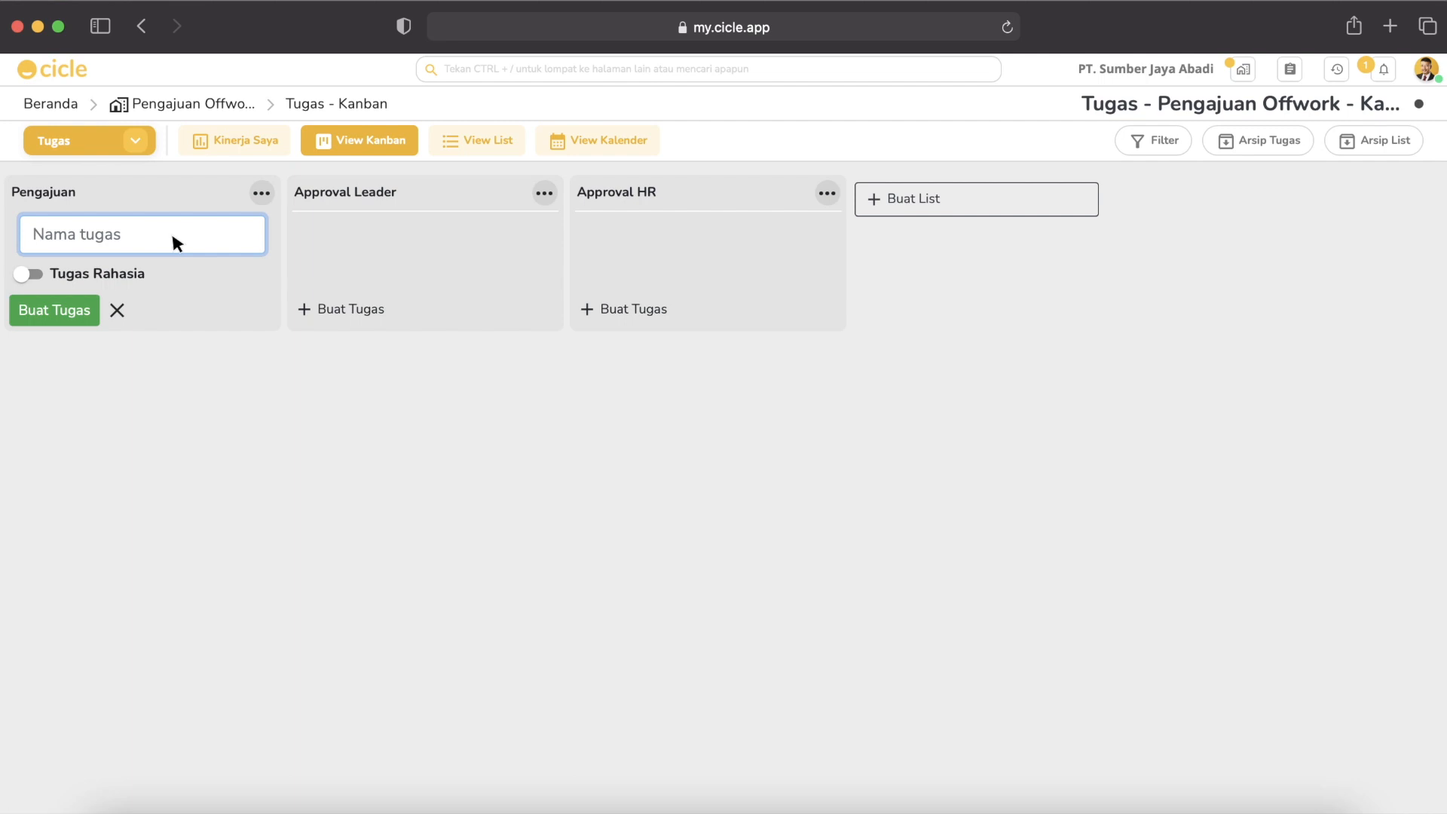
type("Offwork - 30")
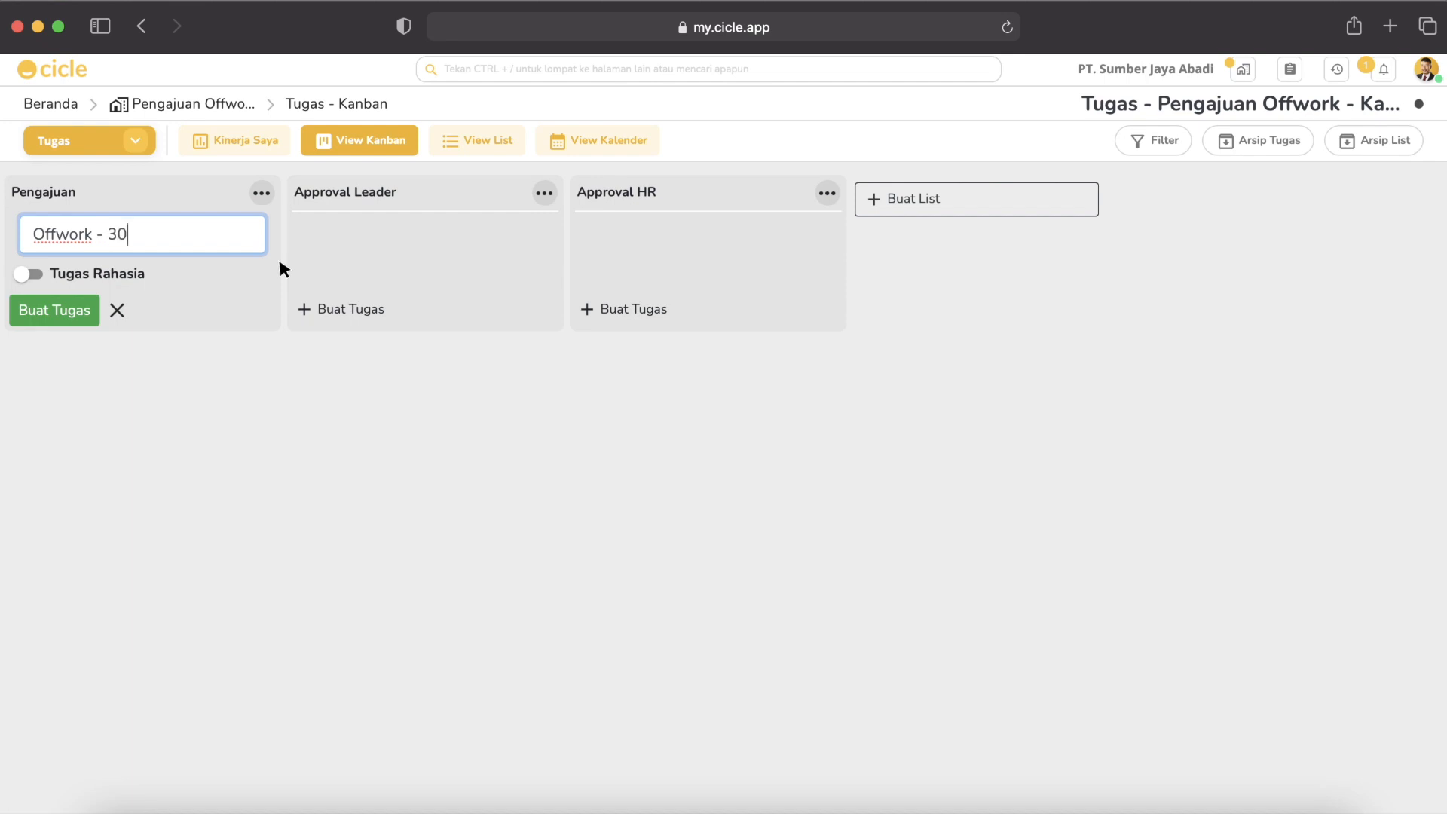
type(" April - Sakit Jejer")
key("super+Left")
left_click(218, 234)
left_click_drag(258, 235, 342, 235)
key("Right")
type("-")
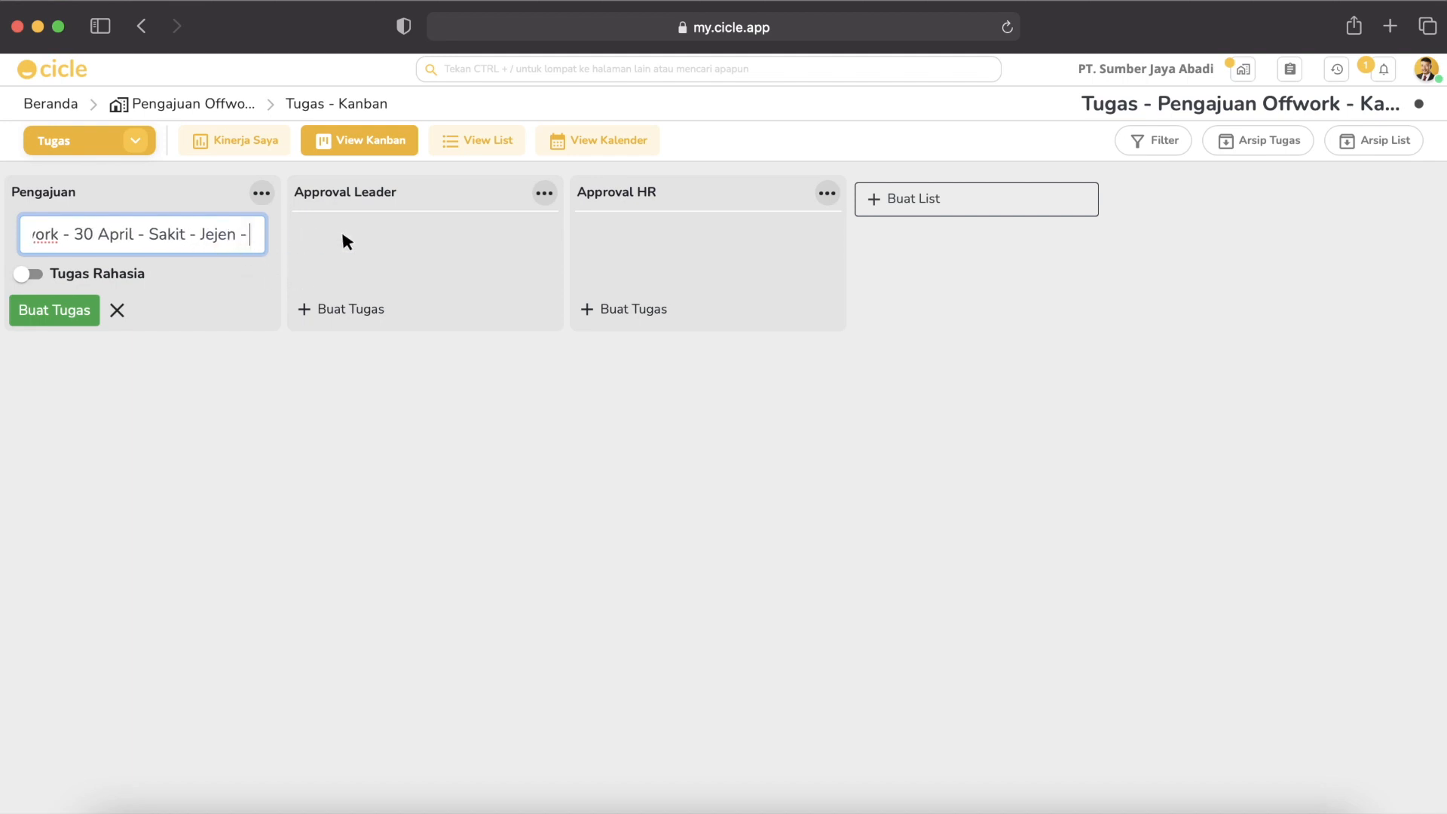
type(" CEO")
key("Return")
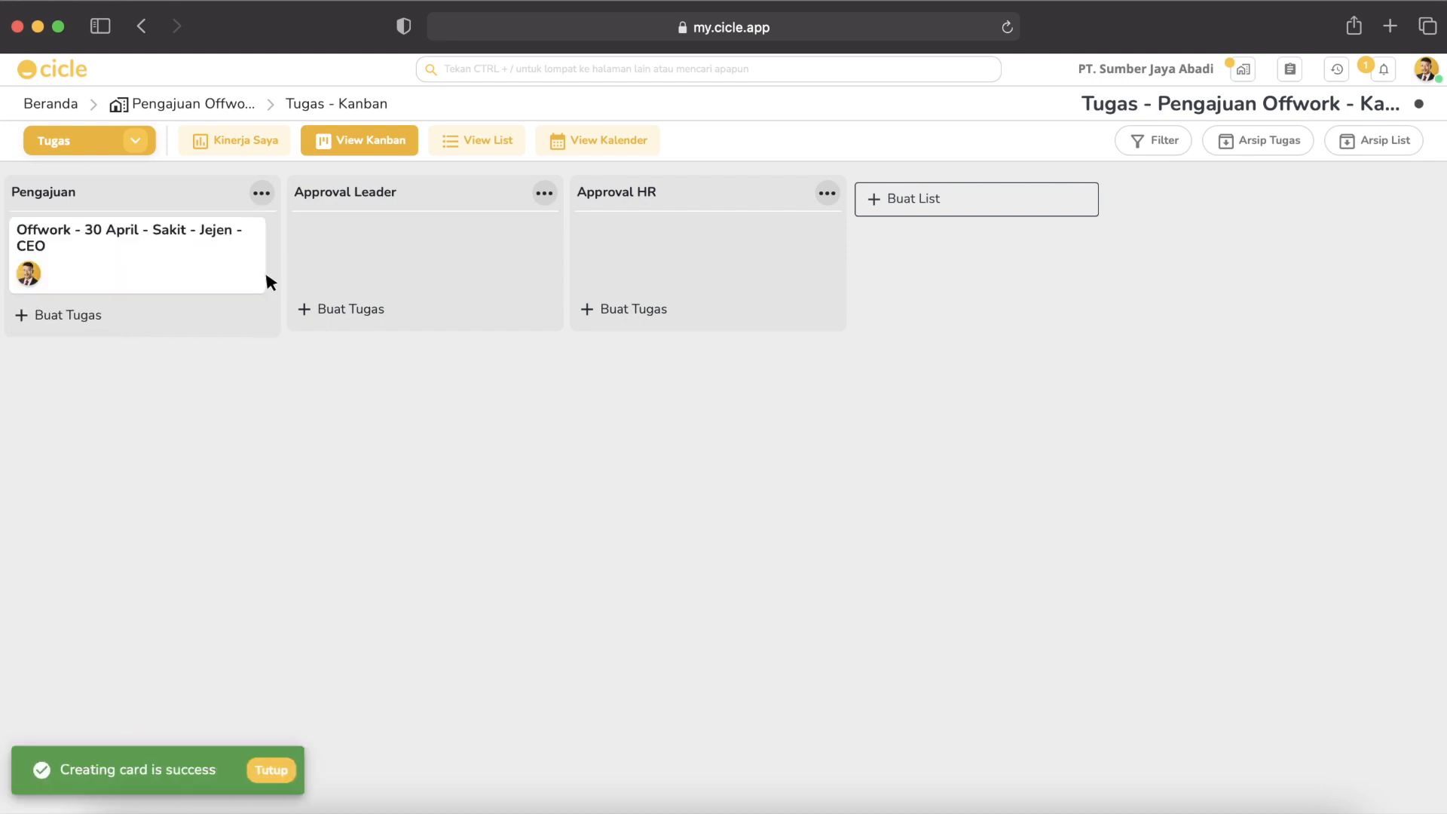
- Open the 30 April offwork task and assign the first three unassigned team members to it
left_click(185, 278)
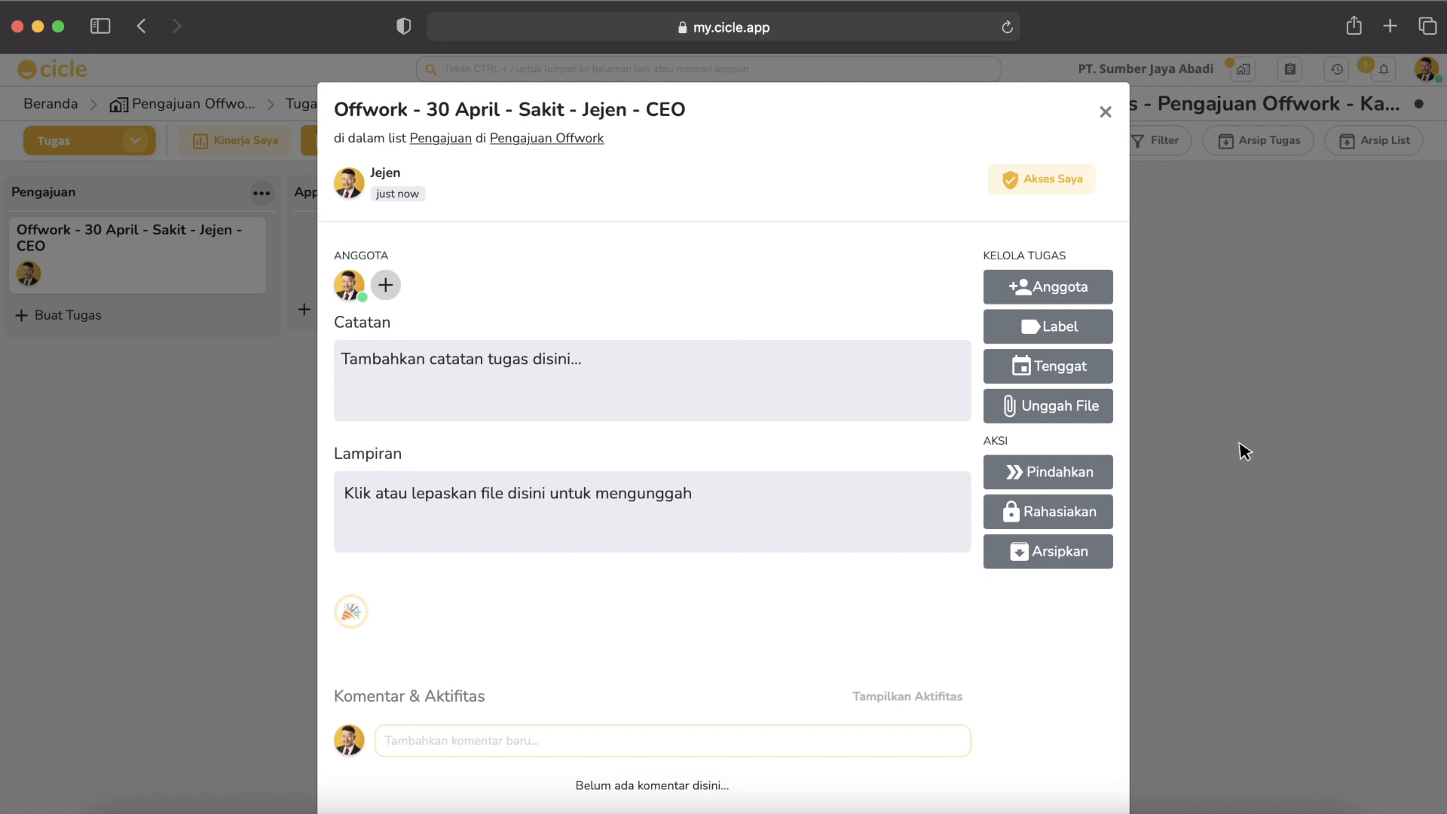
left_click(385, 284)
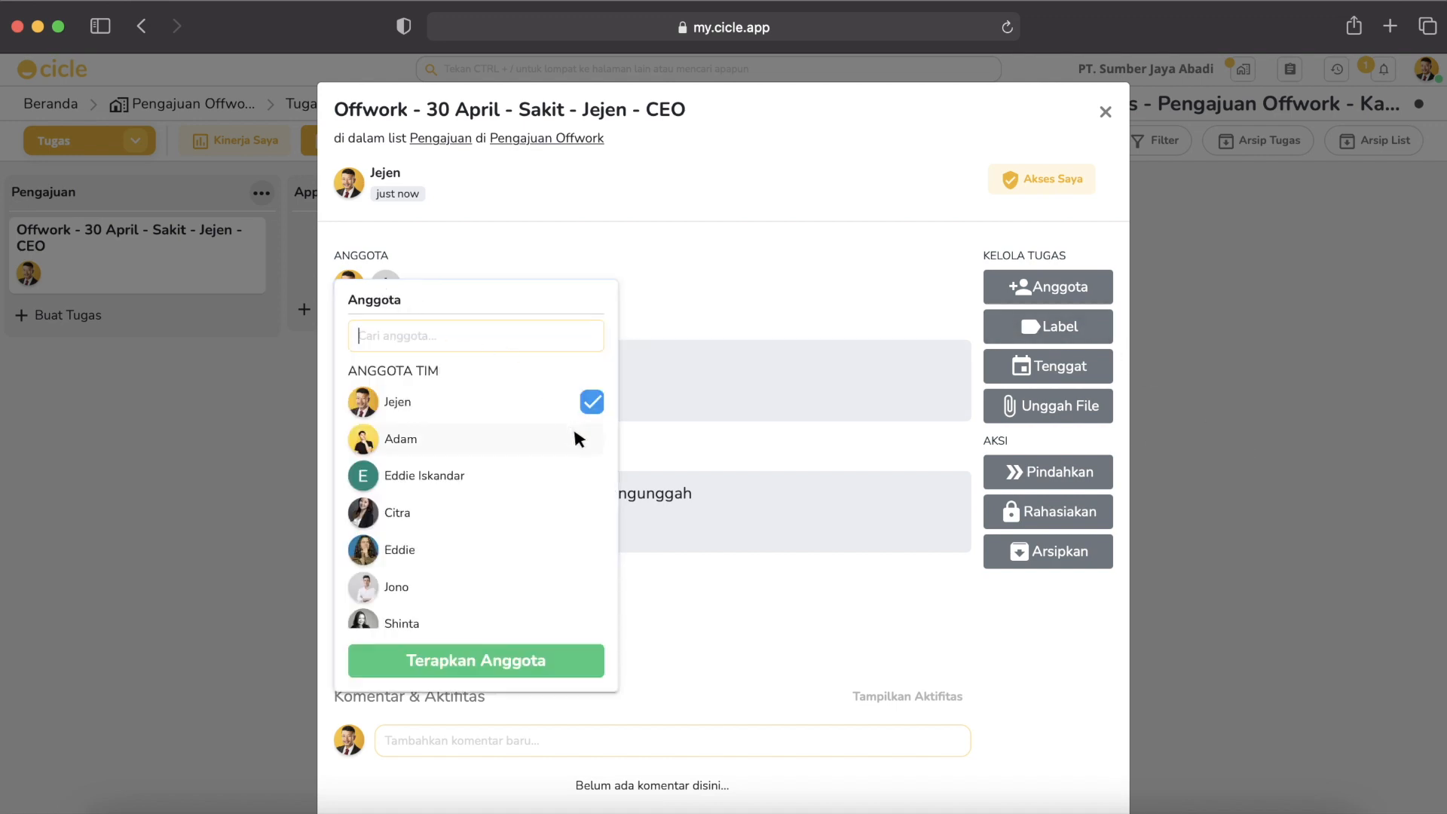
left_click(590, 441)
left_click(593, 482)
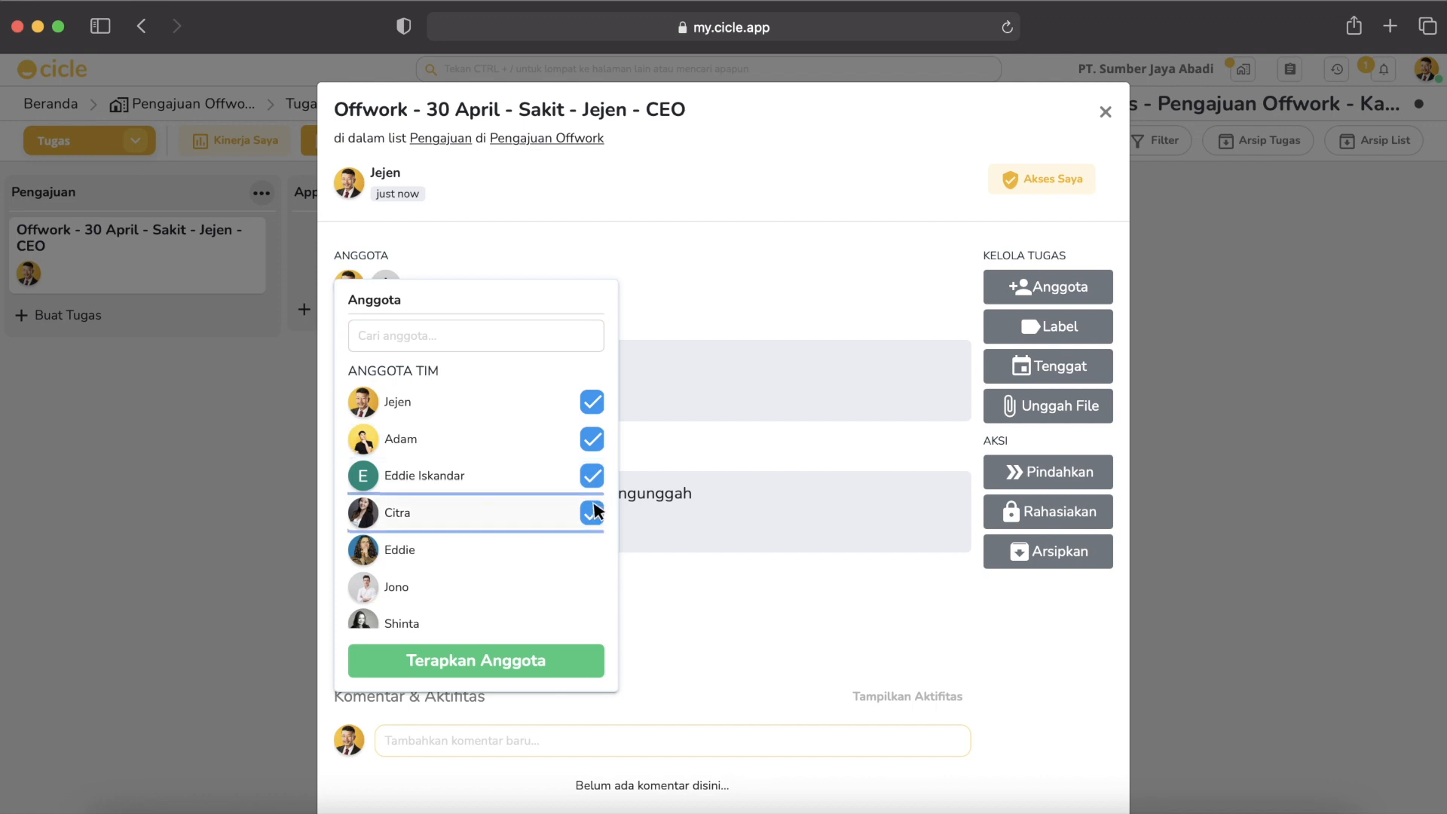
left_click(591, 513)
left_click(527, 649)
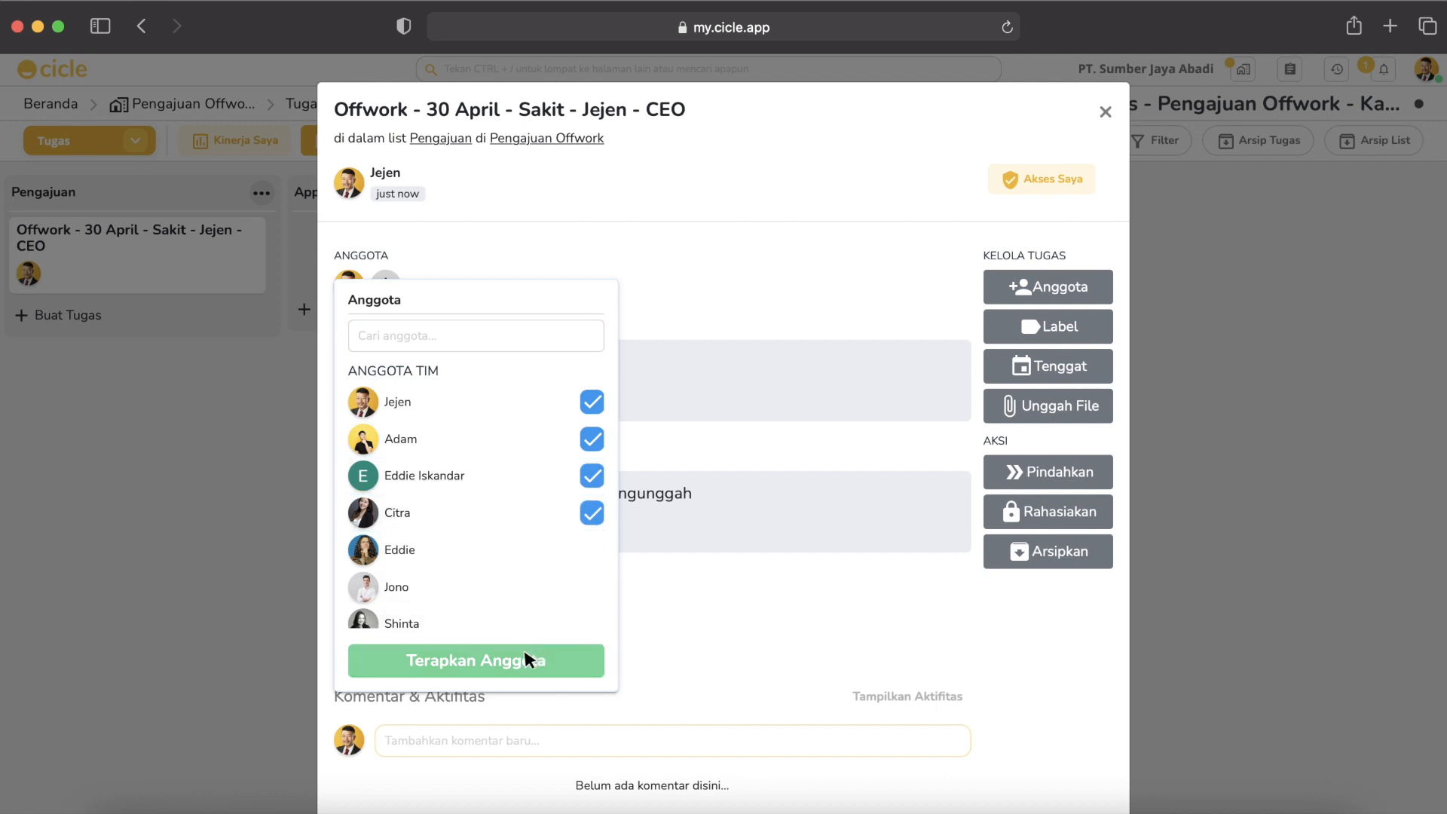
left_click(698, 252)
- Write "Alasan - Sakit" as the offwork task's note, save it and close the task details
left_click(873, 352)
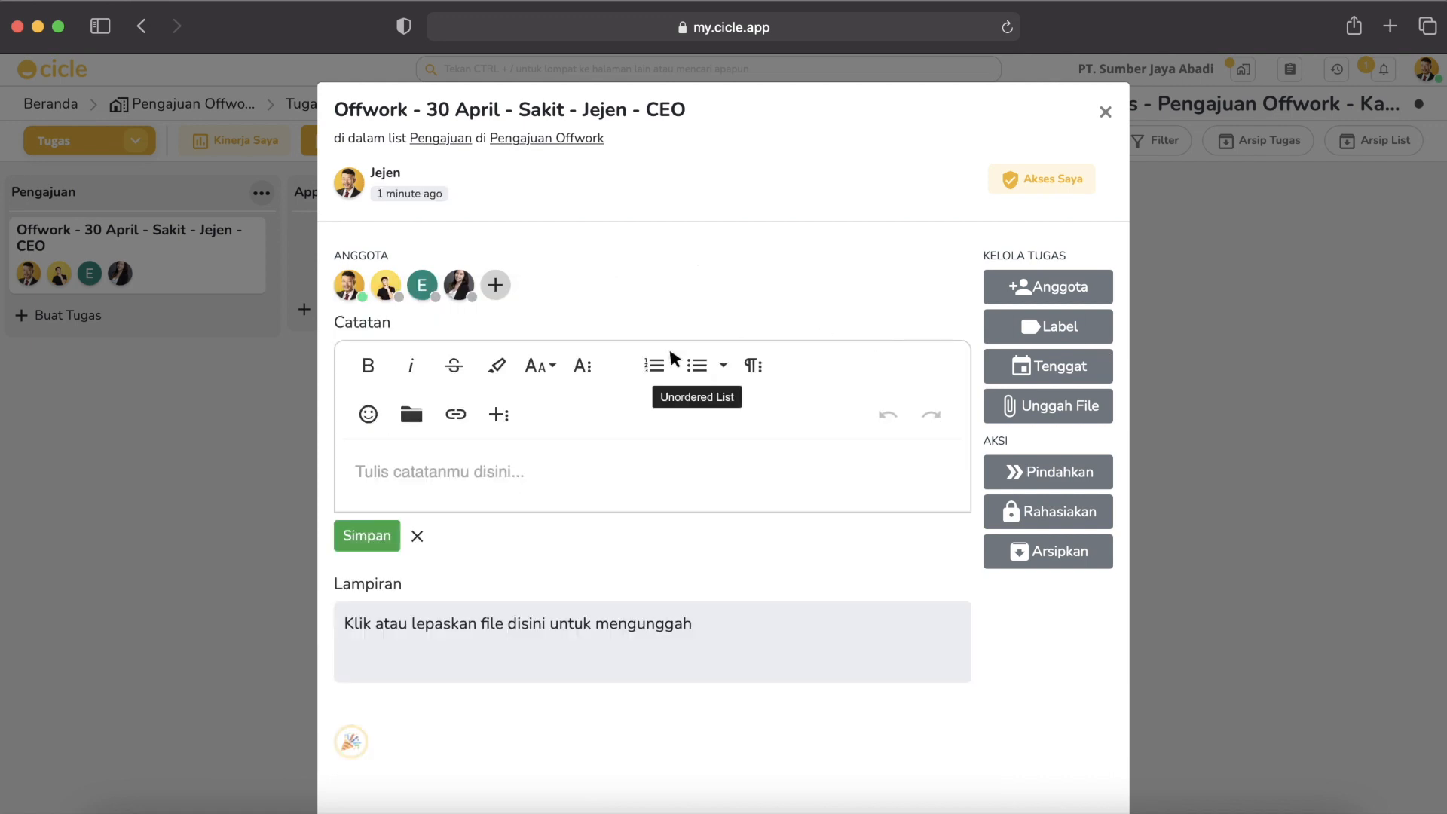
left_click(532, 456)
type("Alsa")
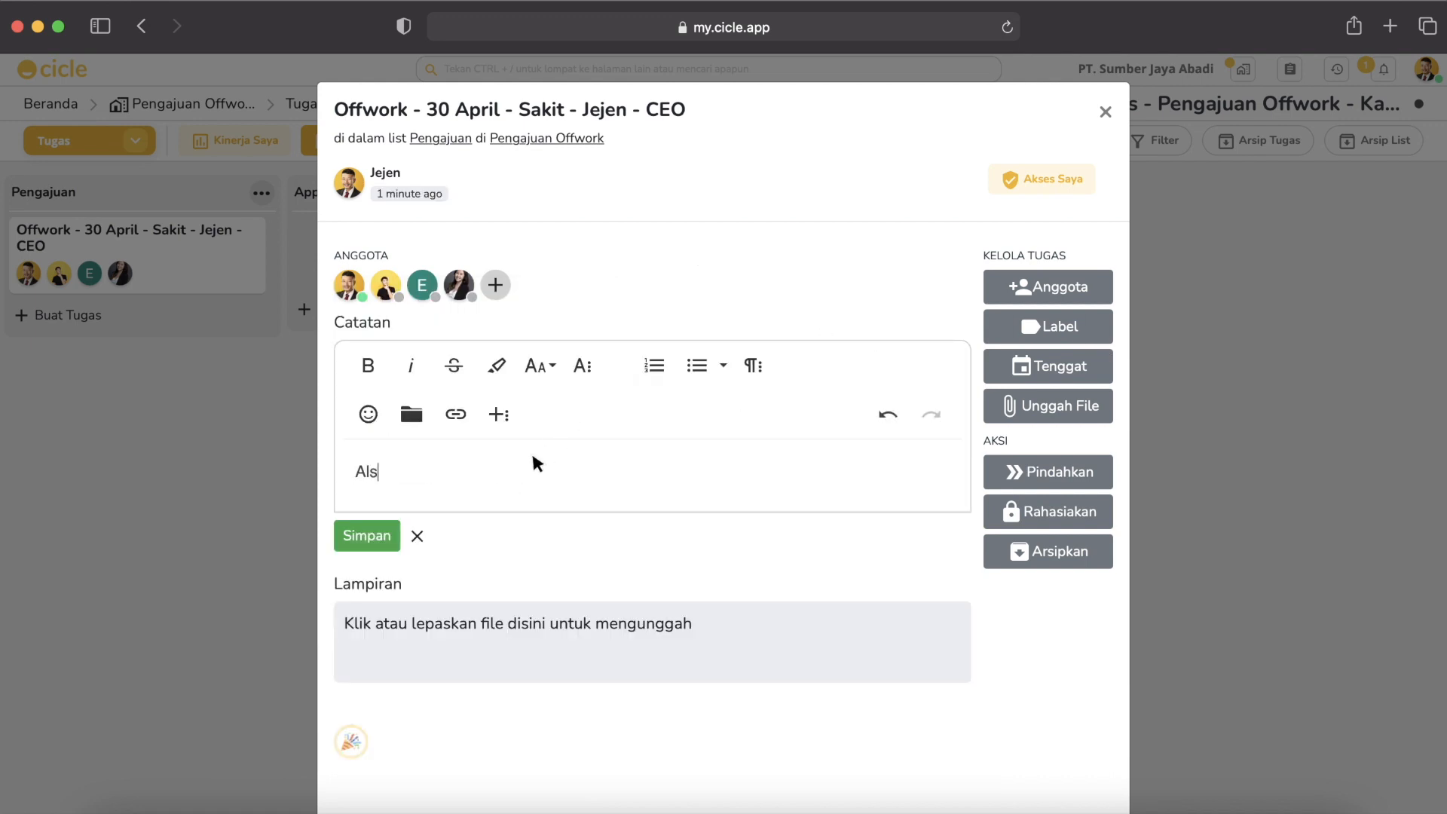
key("BackSpace")
key("BackSpace")
type("asan - Sakit")
key("Return")
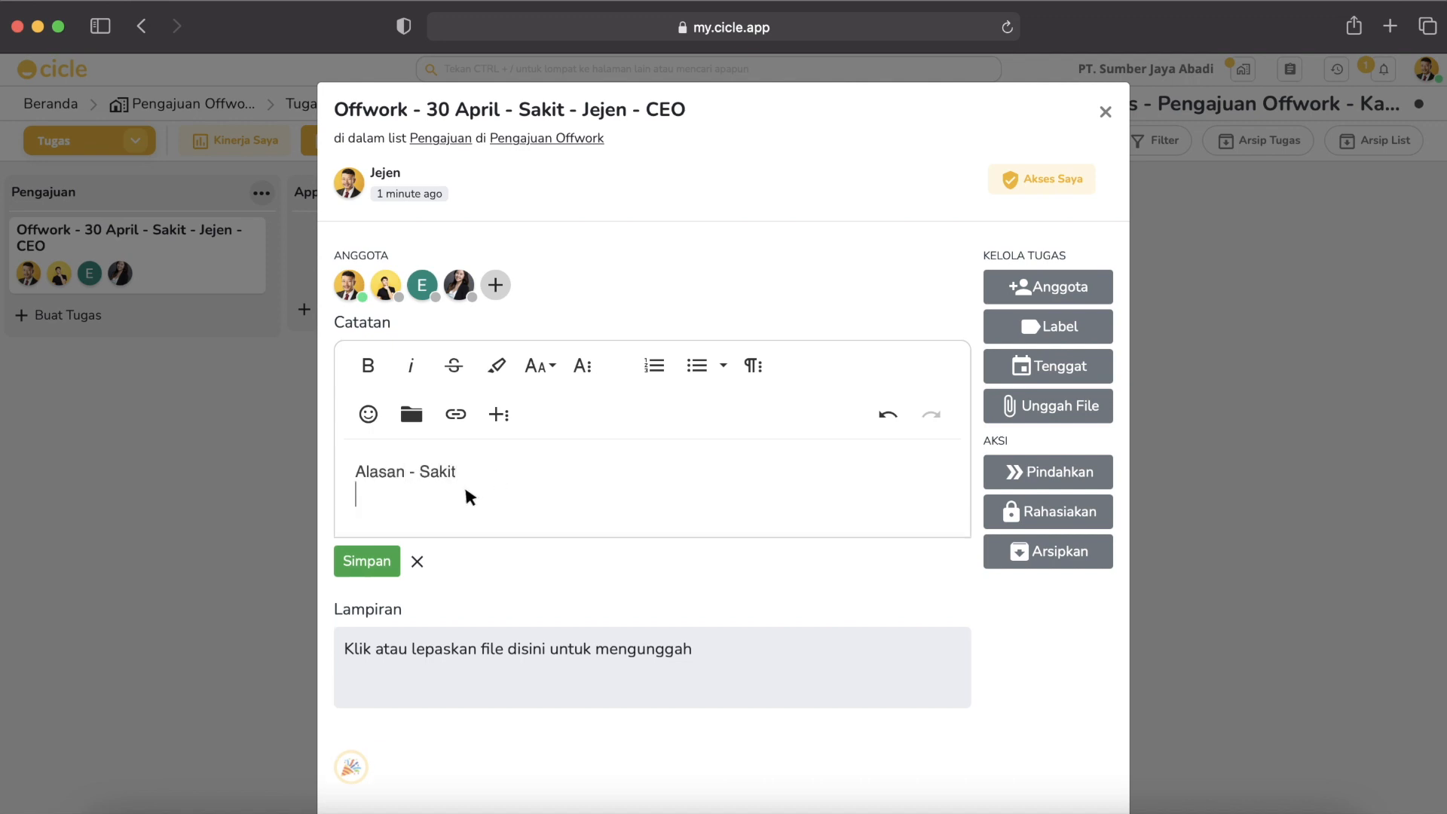
left_click(384, 560)
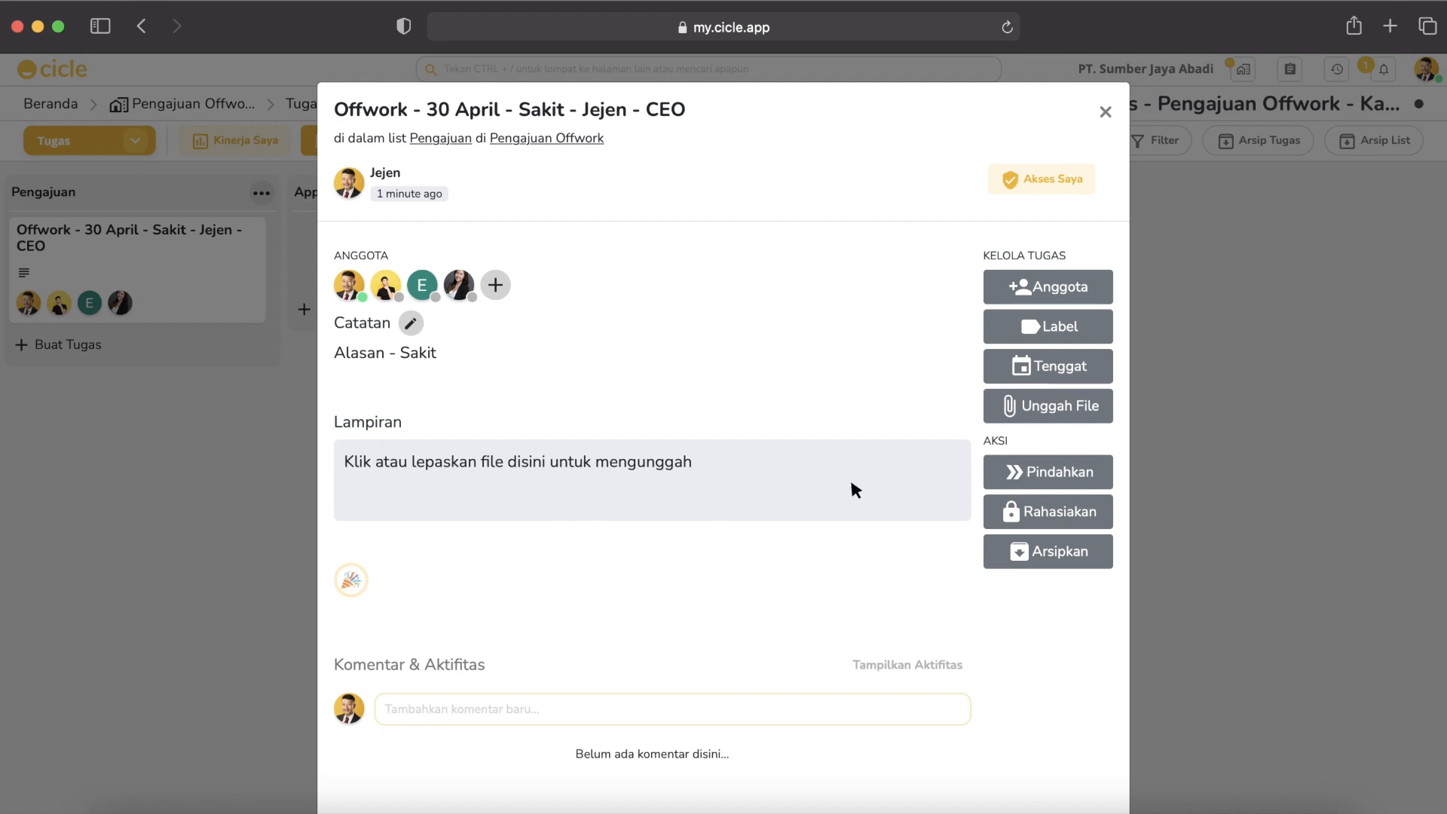
scroll(712, 527, "down", 2)
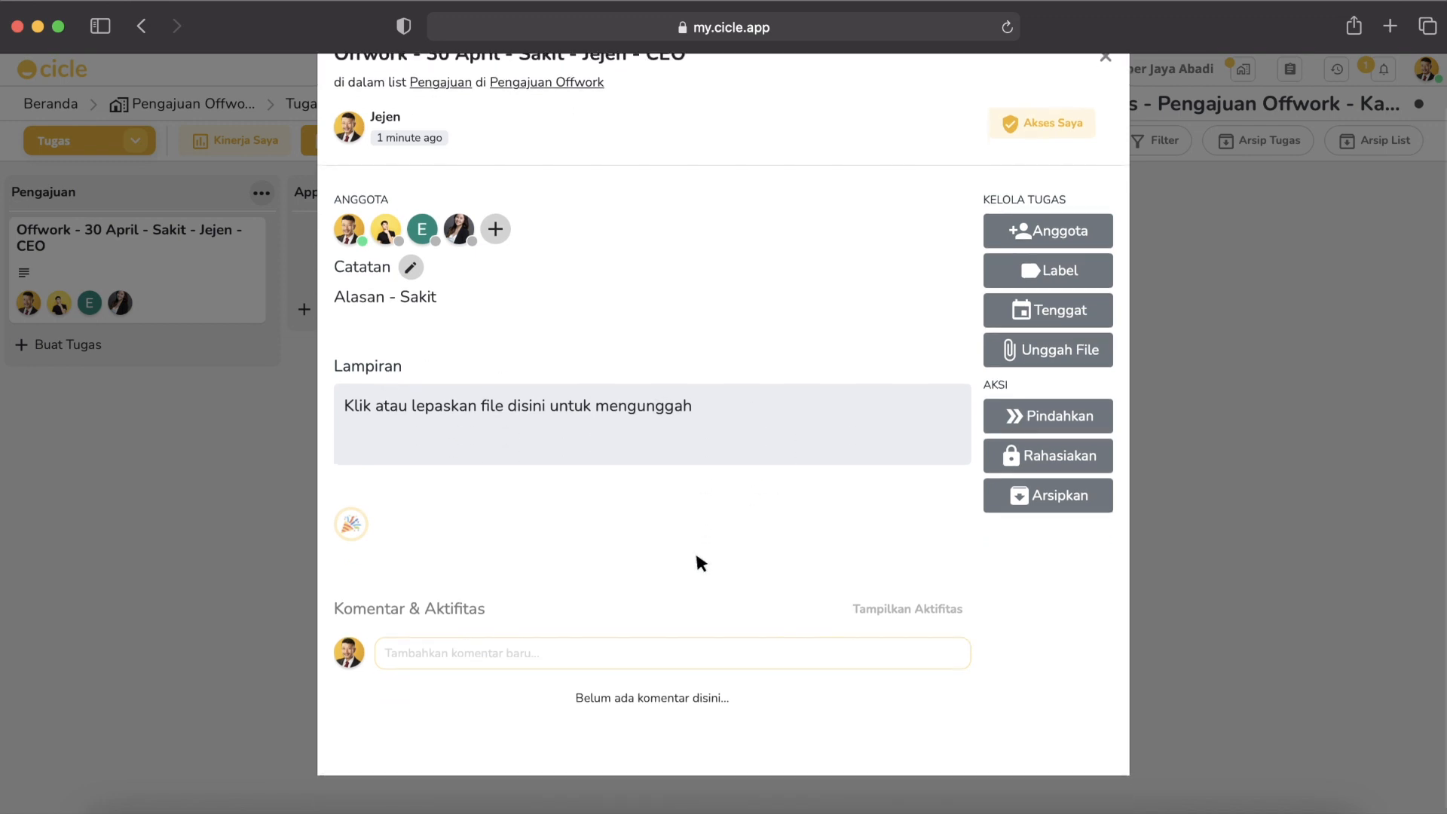
scroll(695, 549, "up", 3)
scroll(878, 452, "down", 1)
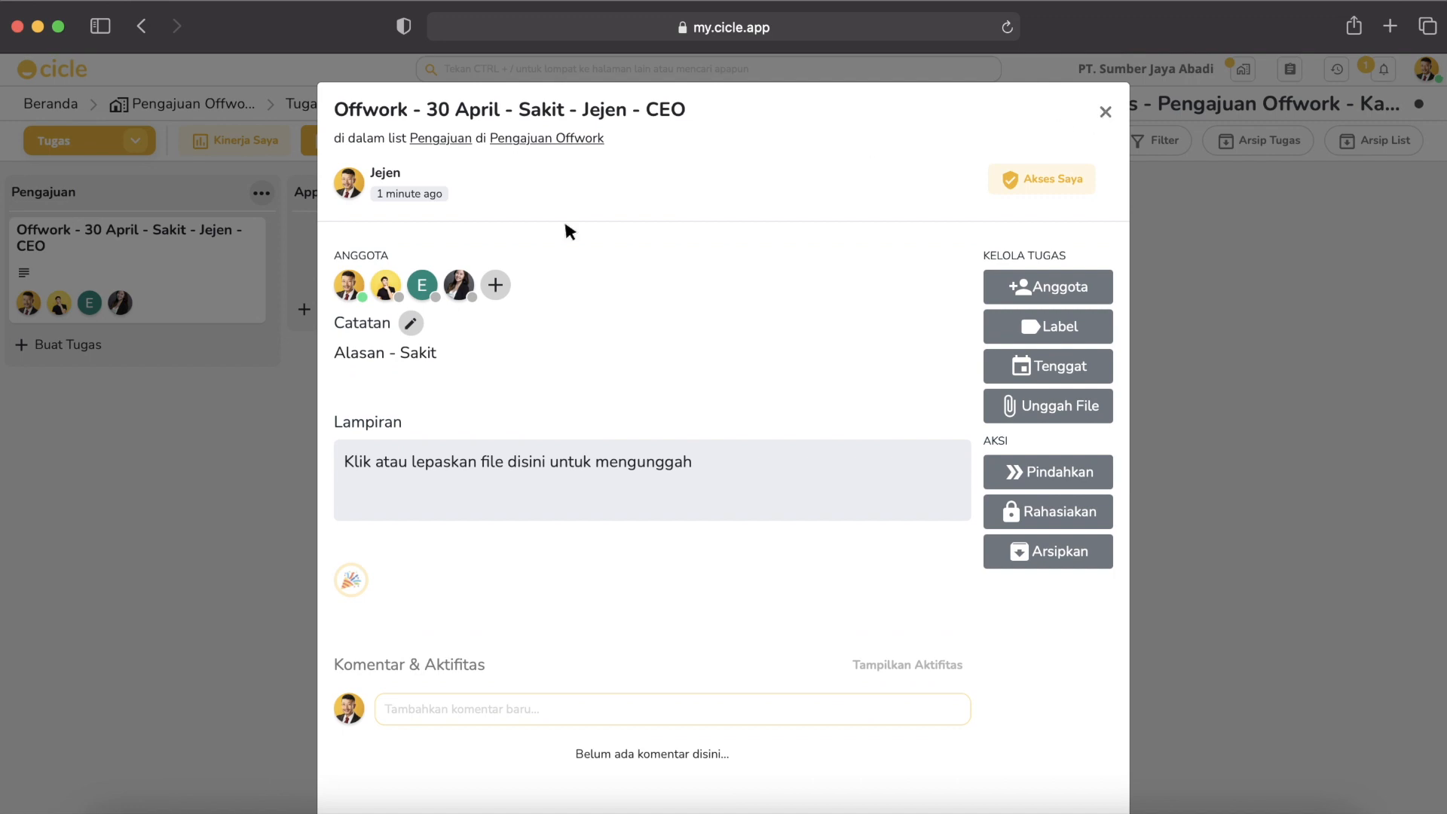
left_click(82, 277)
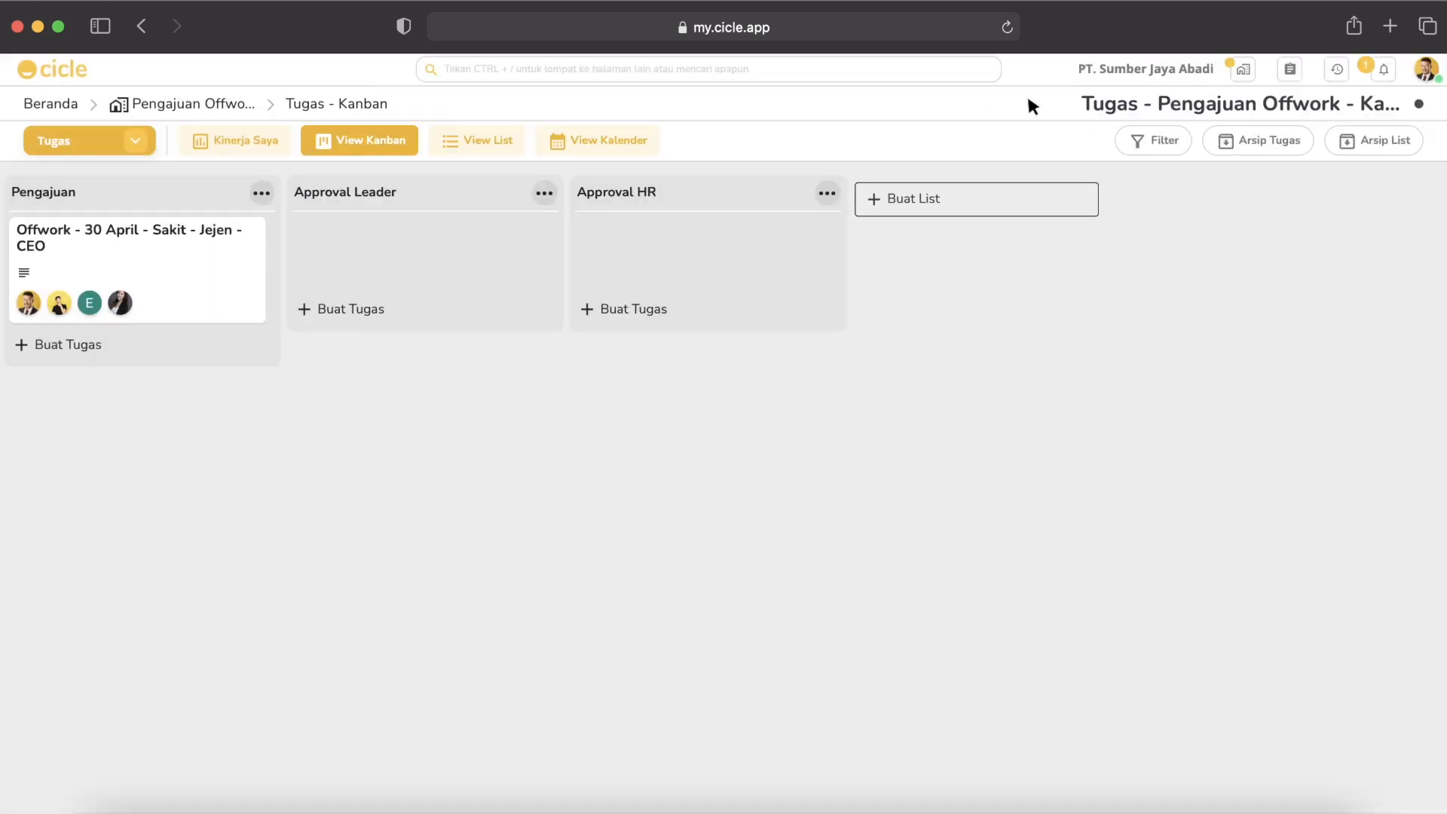
- Move the offwork task from Pengajuan to Approval Leader, and from there to Approval HR
left_click(1385, 68)
left_click_drag(141, 257, 443, 264)
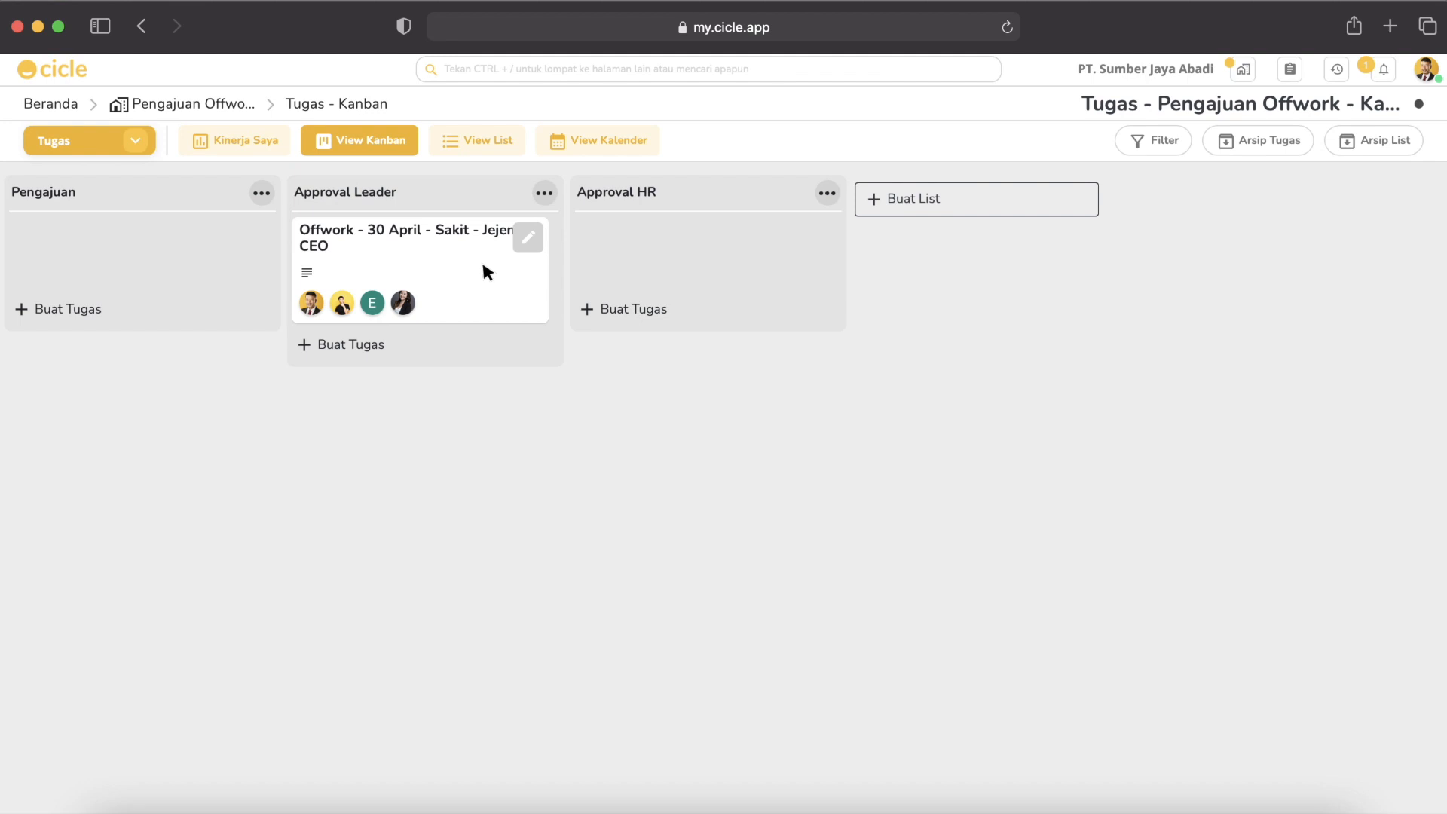
left_click_drag(483, 265, 816, 262)
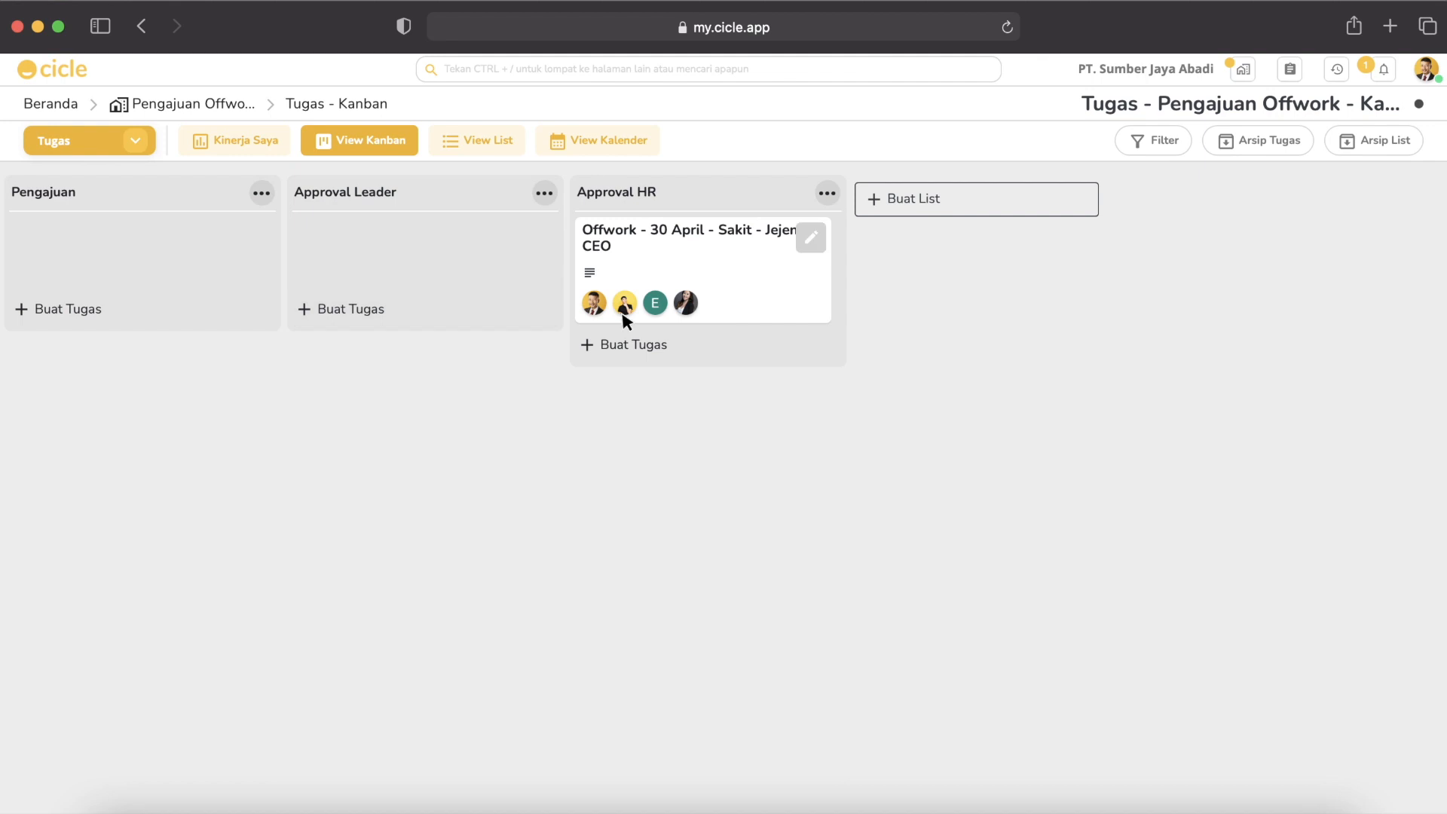
- Return to the Beranda page and open the Dept. Marketing team's Tugas board
left_click(85, 99)
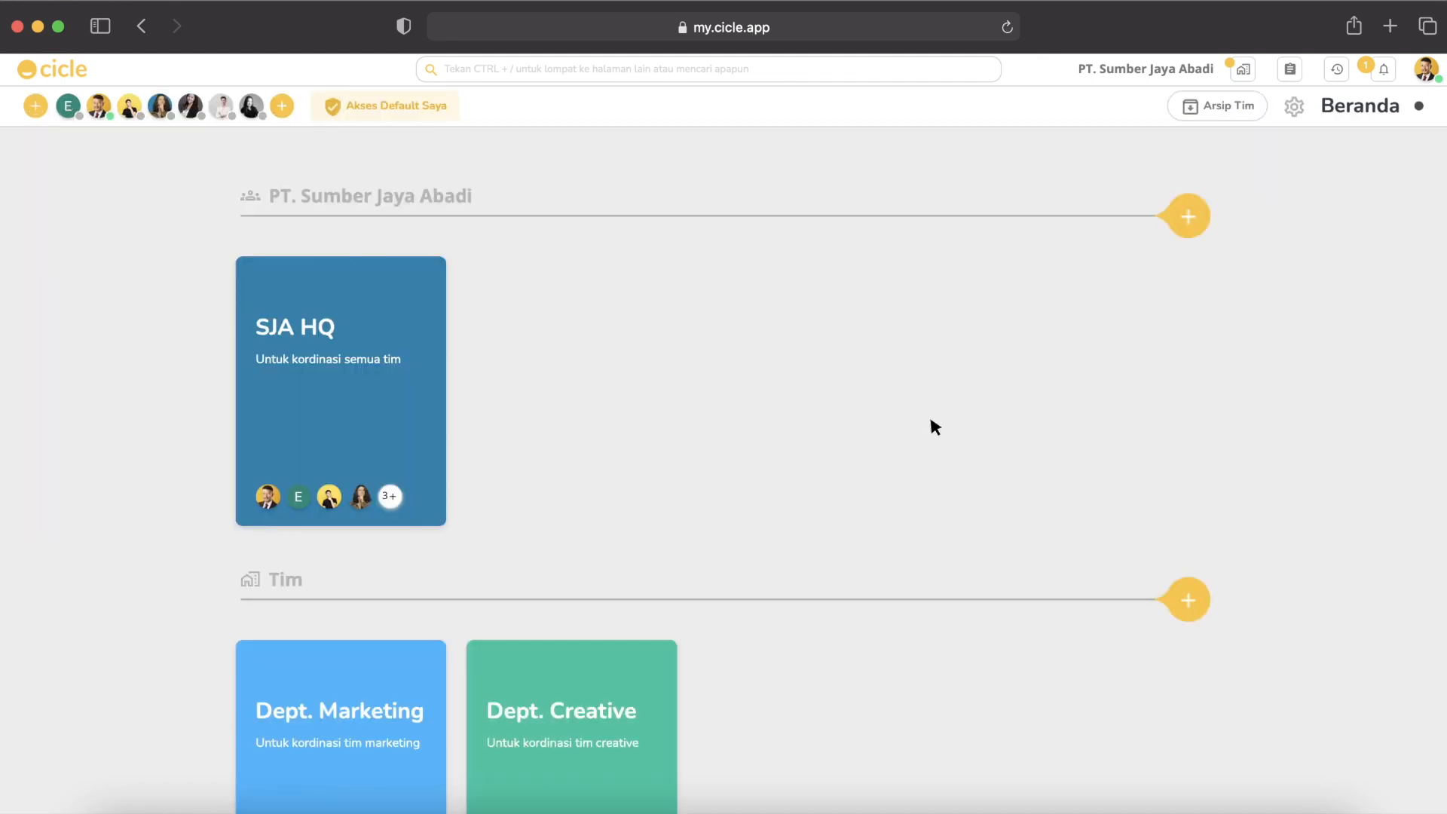
left_click(422, 663)
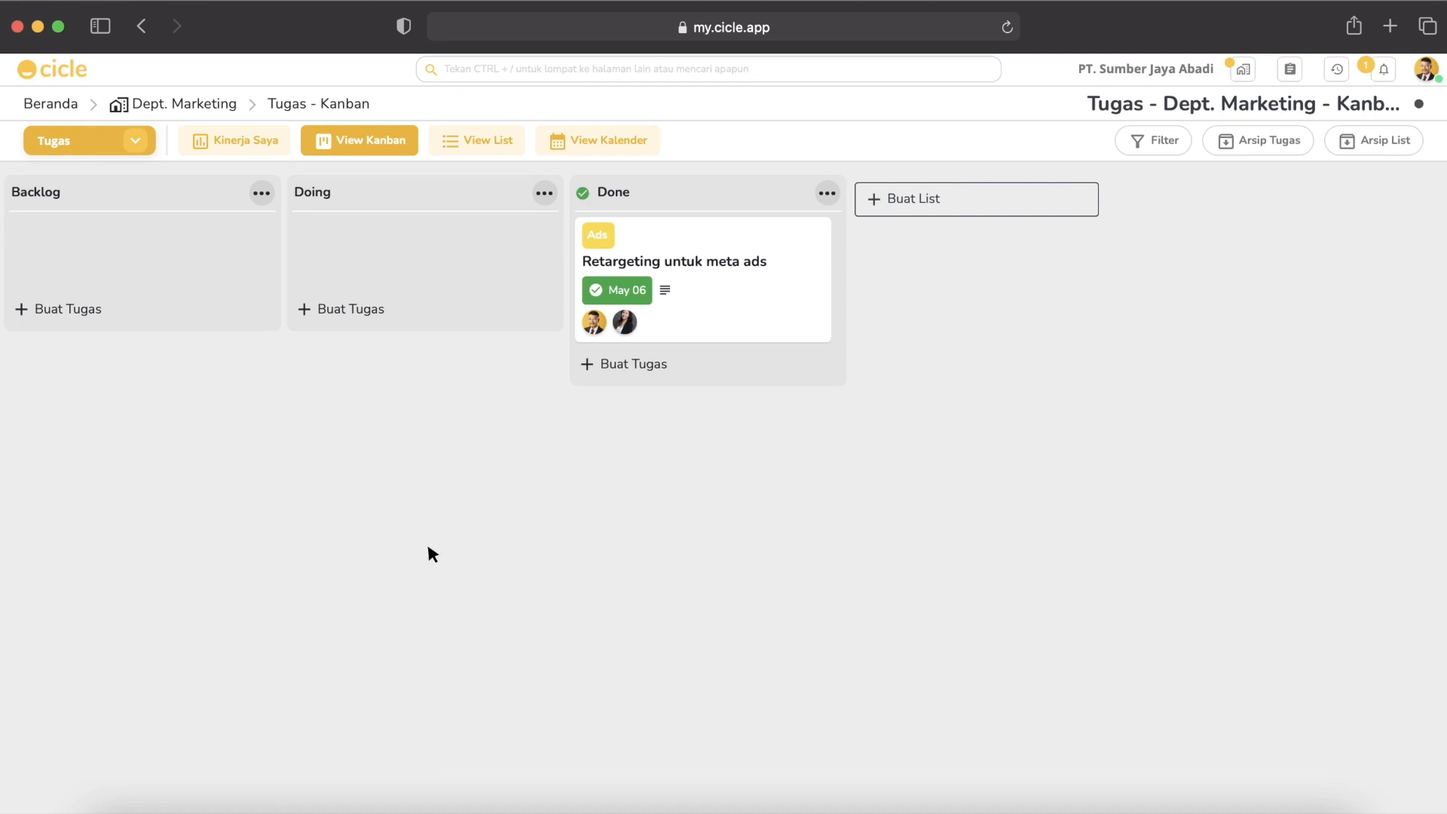